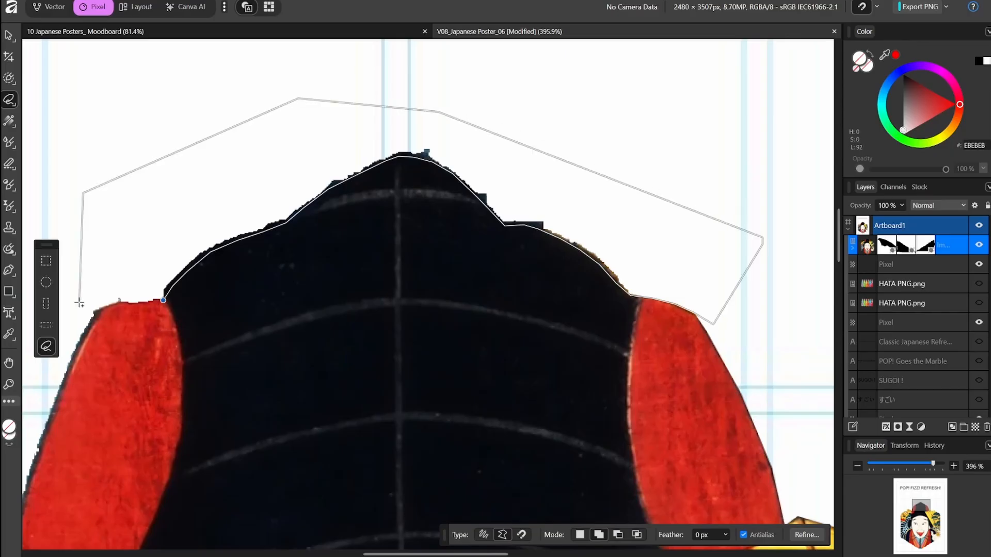
# - Complete the polygonal selection around the outside of the black hat, delete the stray pixels there and deselect
pyautogui.click(163, 300)
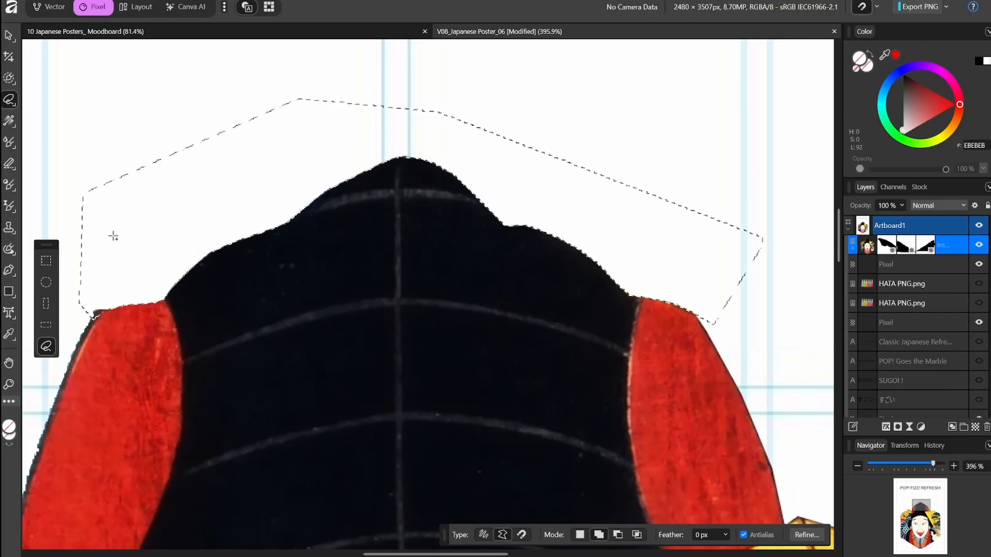
pyautogui.press('Delete')
pyautogui.hotkey('ctrl', 'd')
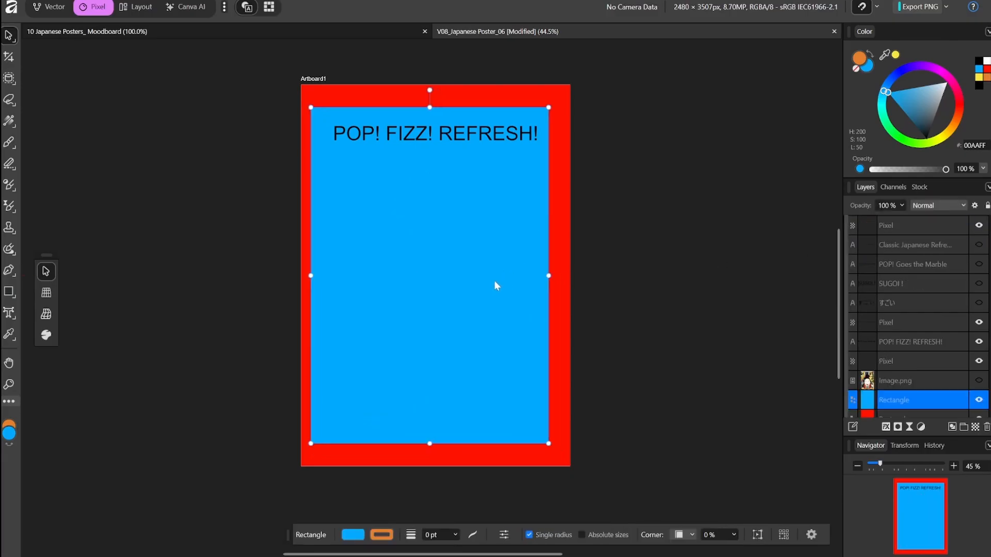
# - Deselect the background rectangle and the figure layer
pyautogui.click(693, 235)
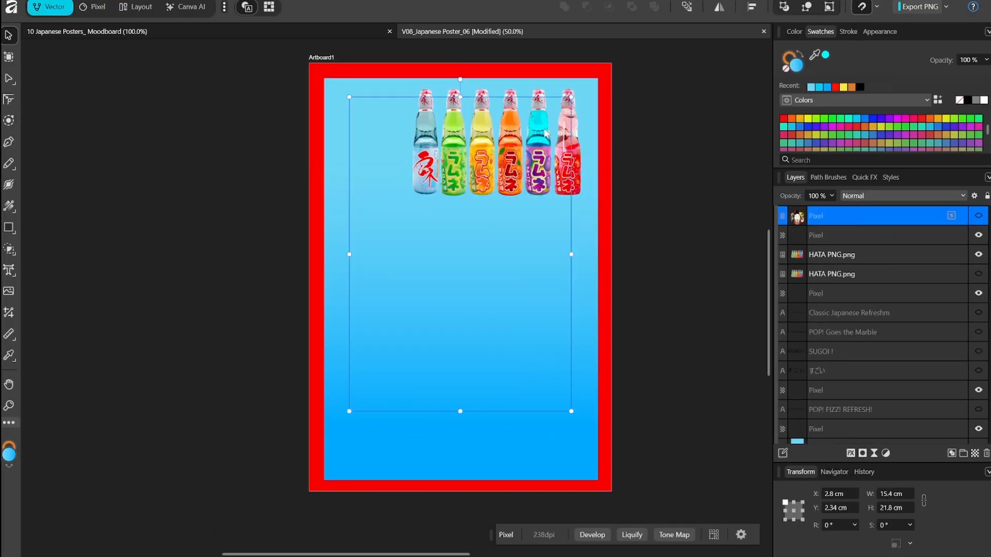
pyautogui.hotkey('ctrl', 'd')
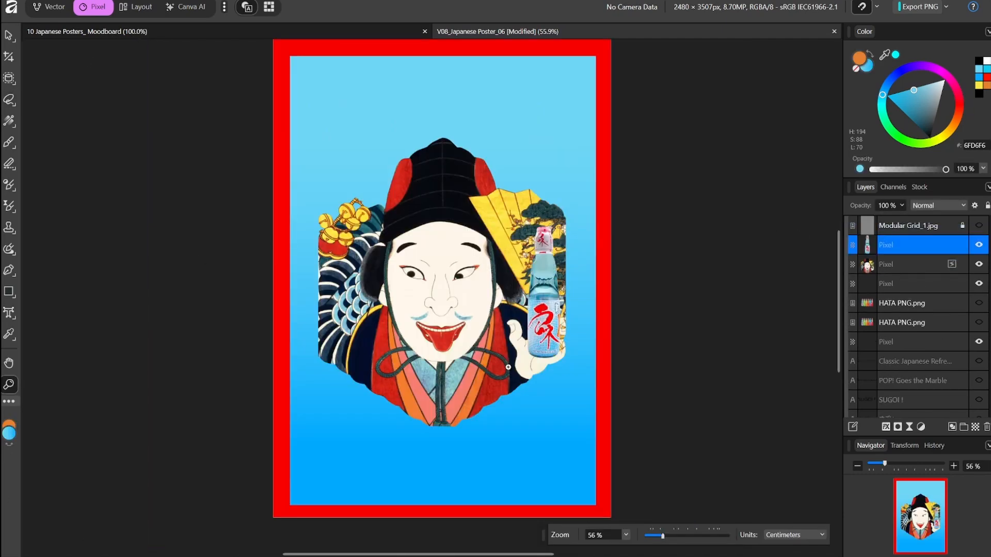
# - Enlarge the ramune bottle to about 2.19 × 8.80 cm and position it over the figure's raised hand
pyautogui.click(508, 368)
pyautogui.press('v')
pyautogui.moveTo(590, 135); pyautogui.dragTo(588, 110)
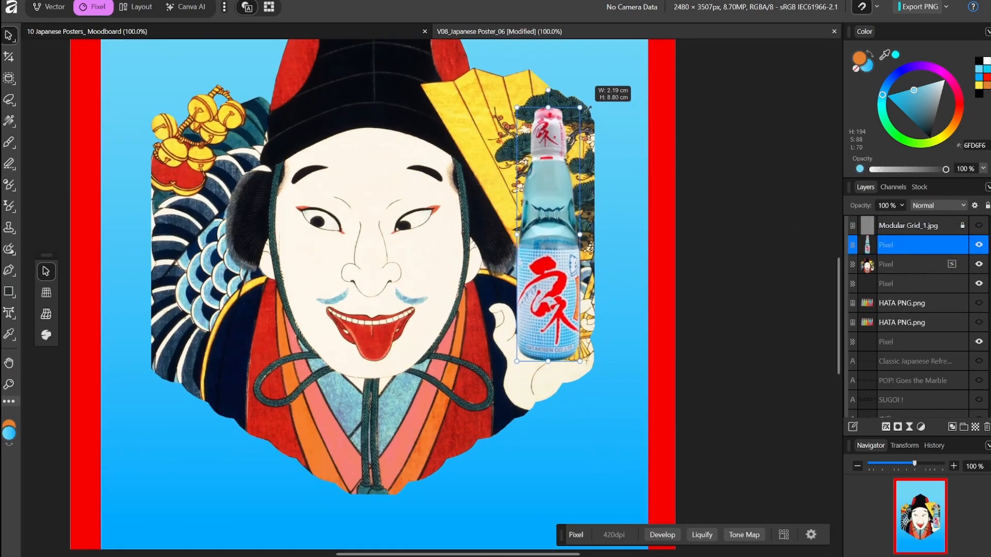
pyautogui.moveTo(548, 242); pyautogui.dragTo(542, 246)
pyautogui.click(47, 369)
# - Lower the bottle layer's opacity to 46% so the hand behind it can be traced
pyautogui.click(9, 385)
pyautogui.moveTo(582, 301); pyautogui.dragTo(666, 299)
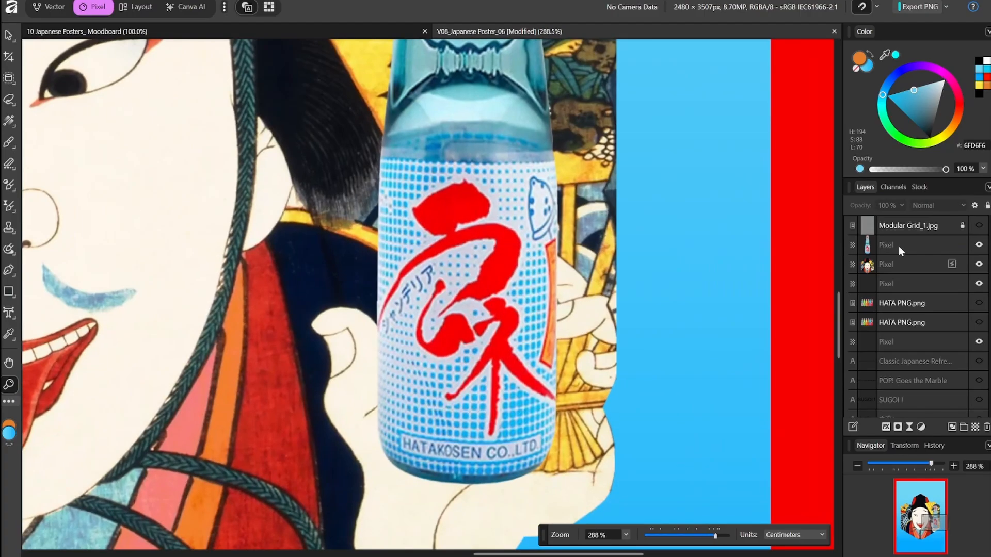
pyautogui.click(900, 246)
pyautogui.click(902, 205)
pyautogui.moveTo(904, 219); pyautogui.dragTo(859, 221)
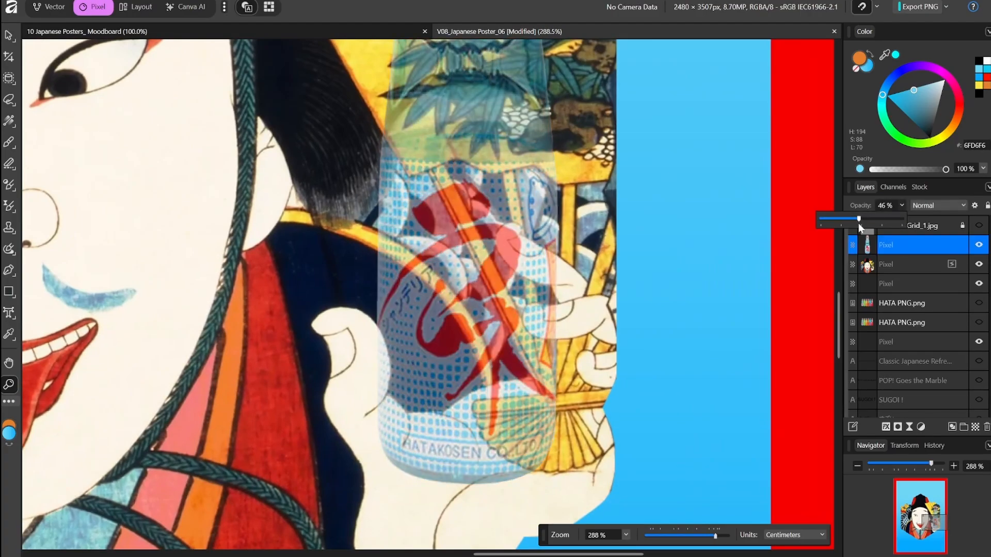
pyautogui.click(557, 234)
# - Complete a polygonal selection around the upper finger where it overlaps the bottle
pyautogui.press('e')
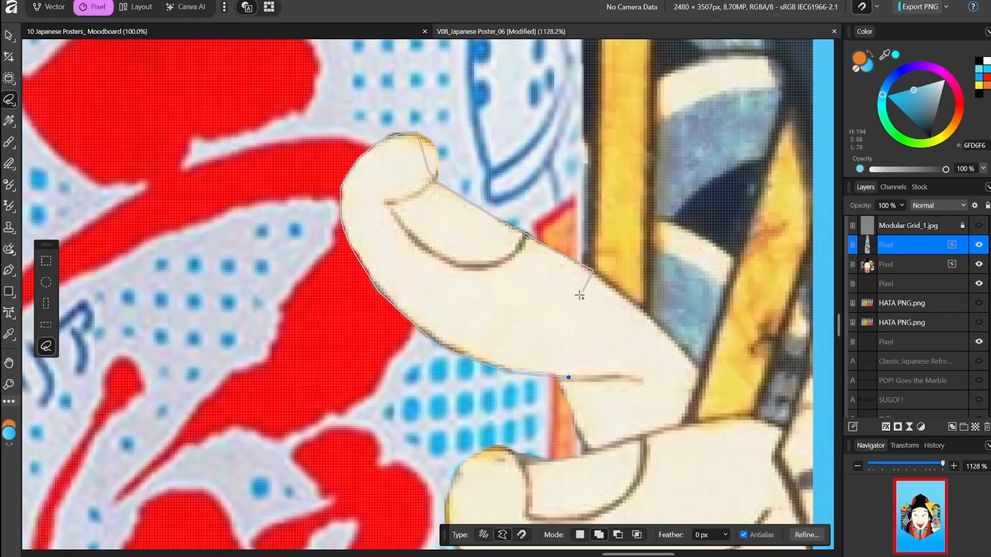
pyautogui.doubleClick(580, 295)
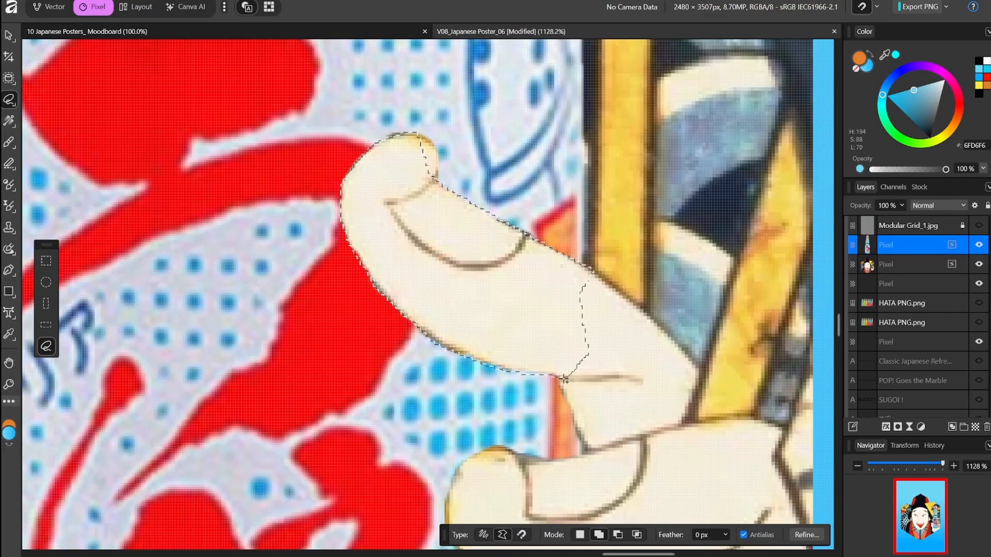
pyautogui.scroll(-3, 634, 399)
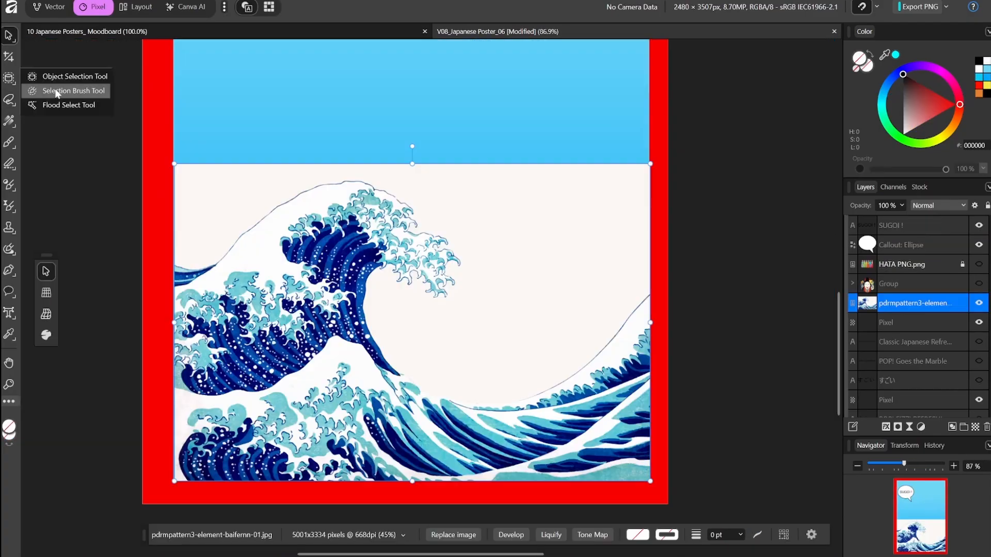
# - Select the pale sky around the great wave and subtract the wave's white crest from the selection
pyautogui.click(59, 103)
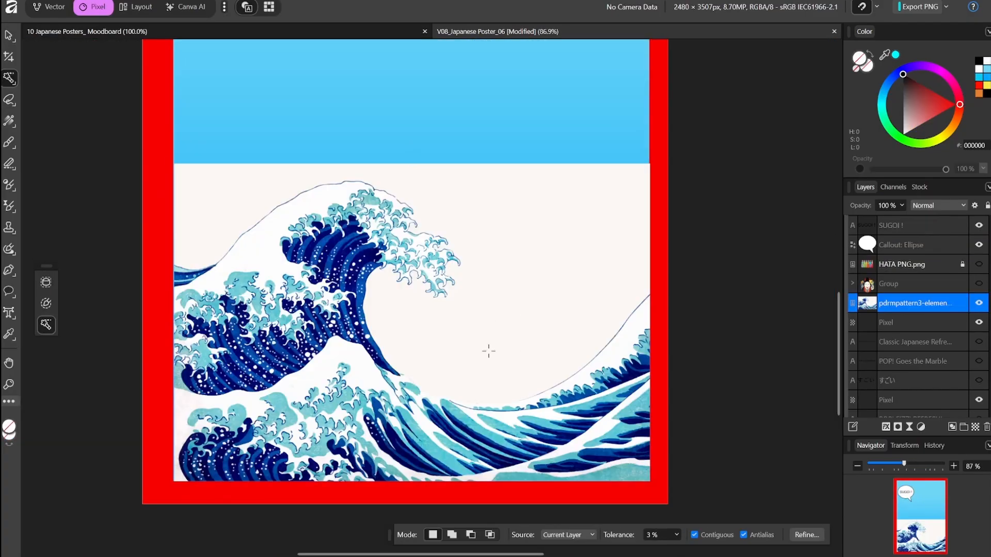
pyautogui.moveTo(488, 351)
pyautogui.mouseDown()
pyautogui.moveTo(511, 327)
pyautogui.moveTo(609, 325)
pyautogui.moveTo(566, 287)
pyautogui.moveTo(546, 283)
pyautogui.mouseUp()
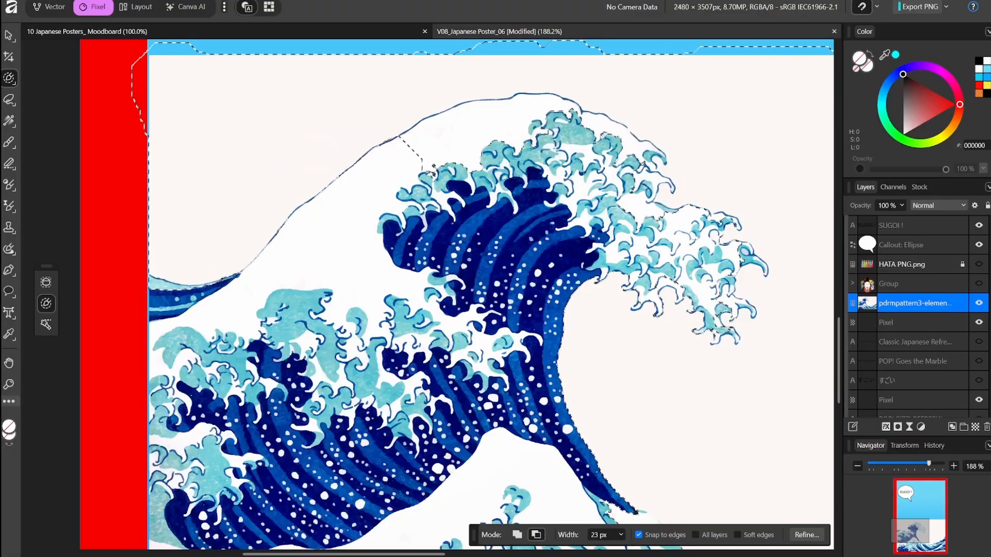
pyautogui.moveTo(432, 173)
pyautogui.mouseDown()
pyautogui.moveTo(409, 144)
pyautogui.moveTo(464, 111)
pyautogui.moveTo(504, 106)
pyautogui.moveTo(205, 291)
pyautogui.mouseUp()
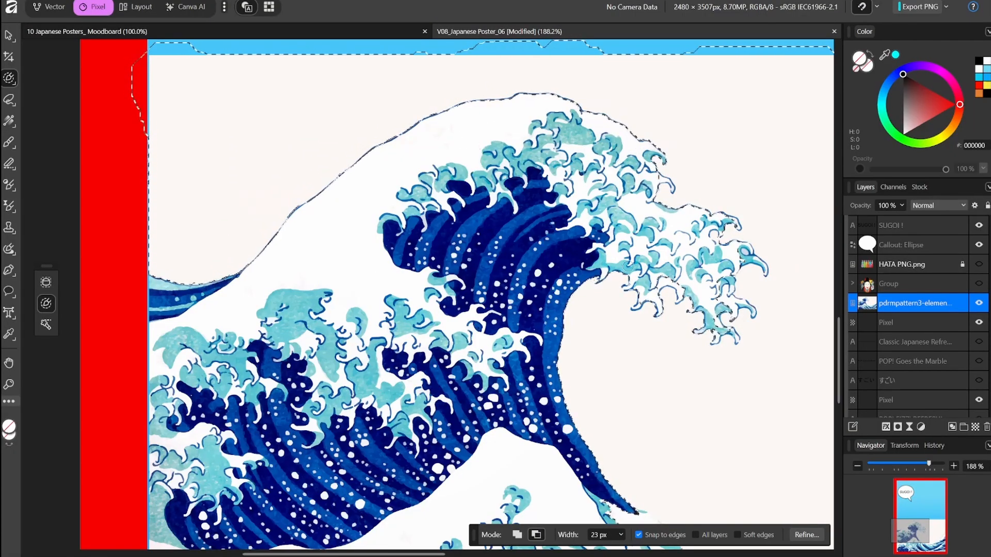
# - Mask out the selected pale sky of the wave image
pyautogui.press('z')
pyautogui.hotkey('ctrl', '1')
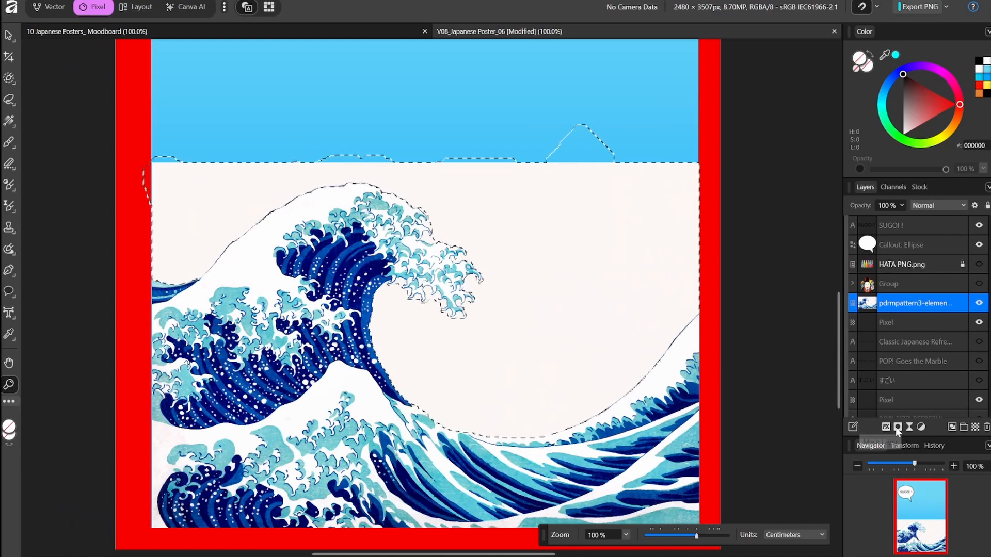
pyautogui.press('Delete')
pyautogui.press('l')
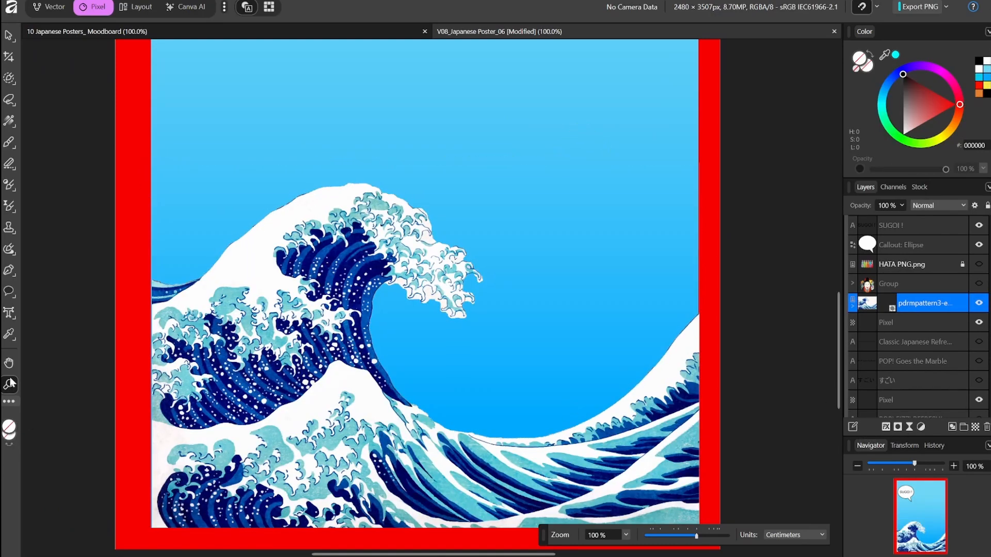
# - Outline the leftover pale fringe beneath the wave's foam with a lasso selection on the layer mask
pyautogui.scroll(10, 391, 272)
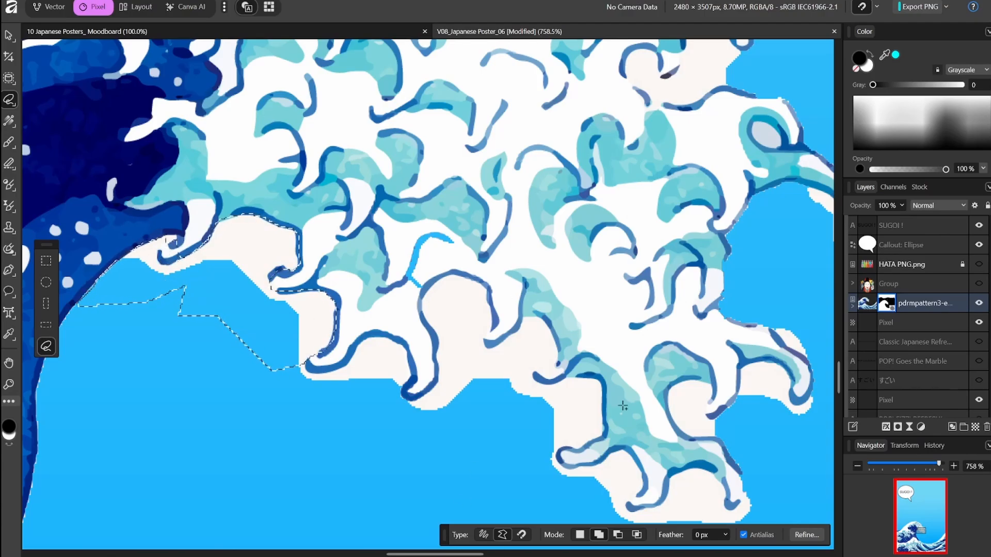
pyautogui.press('z')
pyautogui.scroll(5, 175, 348)
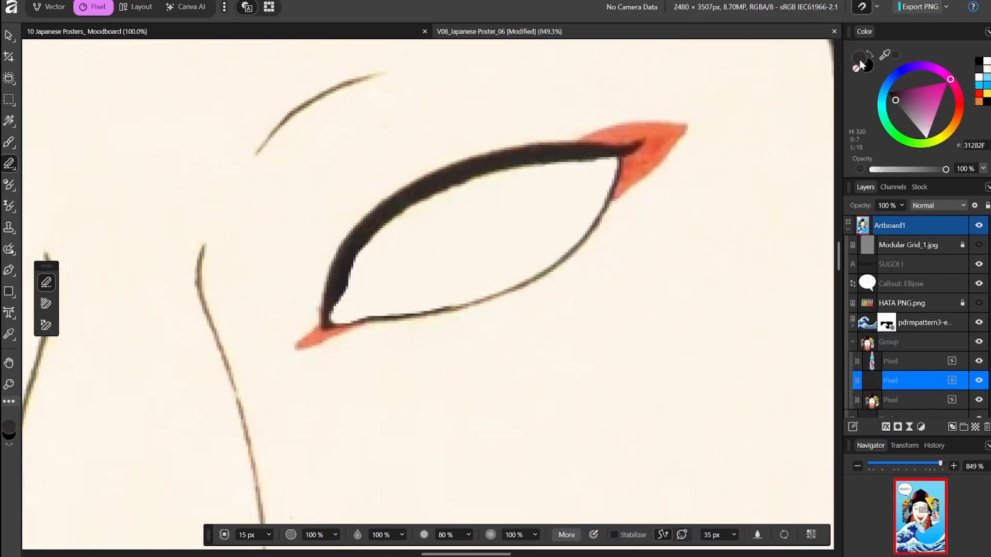
# - Paint a round dark grey iris in the empty eye nearest the fan, and add a 42 px black pupil
pyautogui.click(490, 242)
pyautogui.moveTo(489, 241)
pyautogui.mouseDown()
pyautogui.moveTo(473, 242)
pyautogui.moveTo(487, 253)
pyautogui.mouseUp()
pyautogui.press('d')
pyautogui.press('[')
pyautogui.press('[')
pyautogui.click(499, 241)
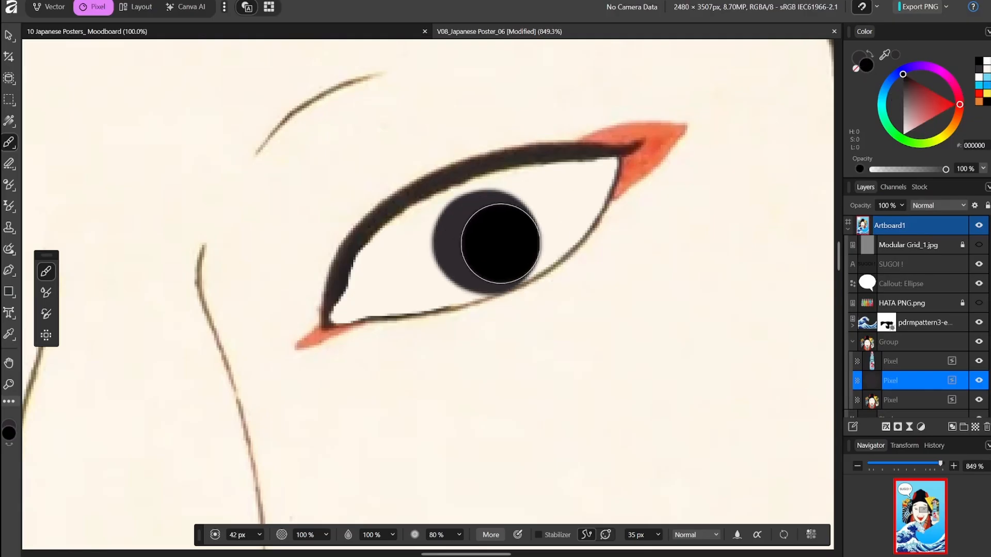
# - Resize the painted iris and pupil to about 0.51 × 0.50 cm and place a copy in the other eye
pyautogui.moveTo(248, 310); pyautogui.dragTo(313, 298)
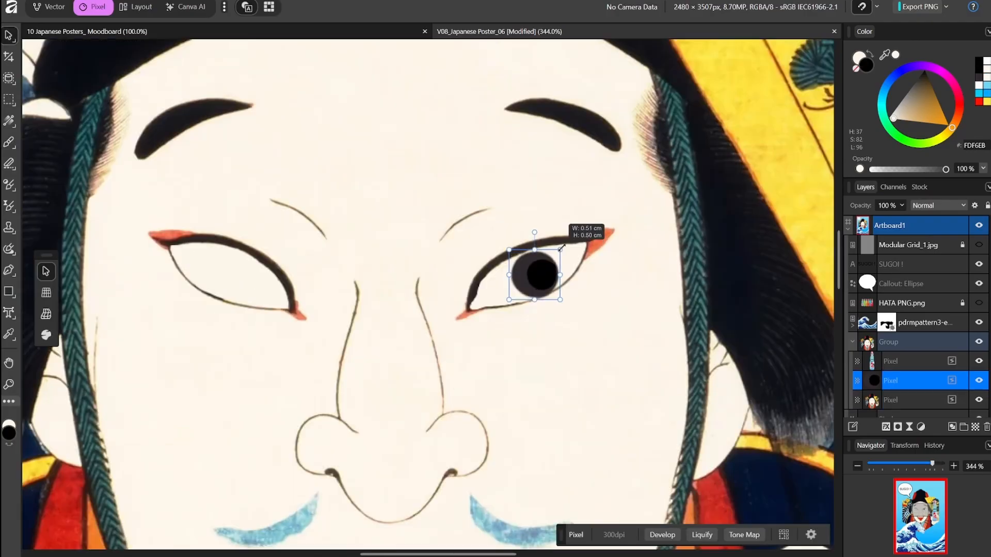
pyautogui.moveTo(566, 236)
pyautogui.mouseDown()
pyautogui.moveTo(576, 273)
pyautogui.moveTo(208, 298)
pyautogui.moveTo(252, 290)
pyautogui.mouseUp()
# - Make a rectangular selection over the wave's overhang on the poster's left border and activate the wave layer
pyautogui.moveTo(214, 223); pyautogui.dragTo(282, 526)
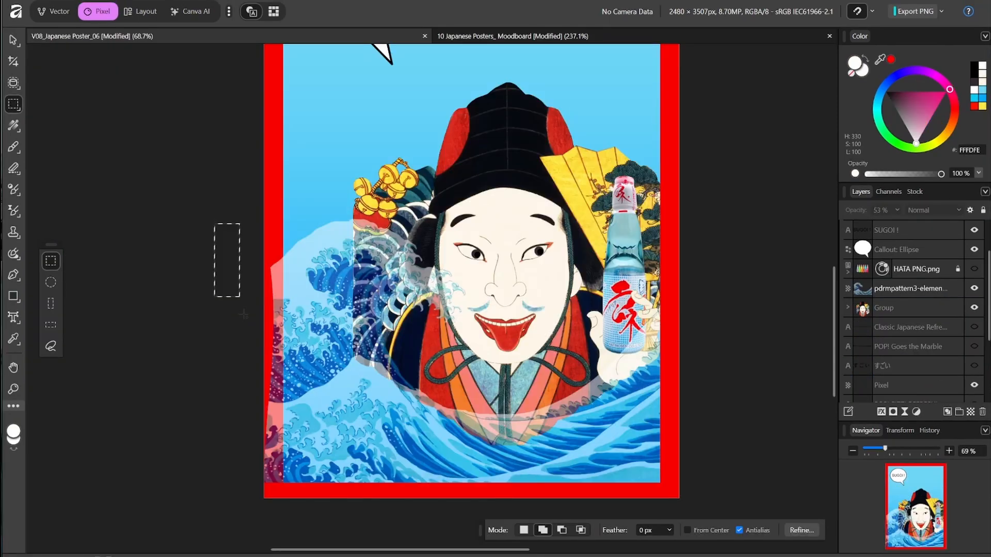
pyautogui.click(907, 291)
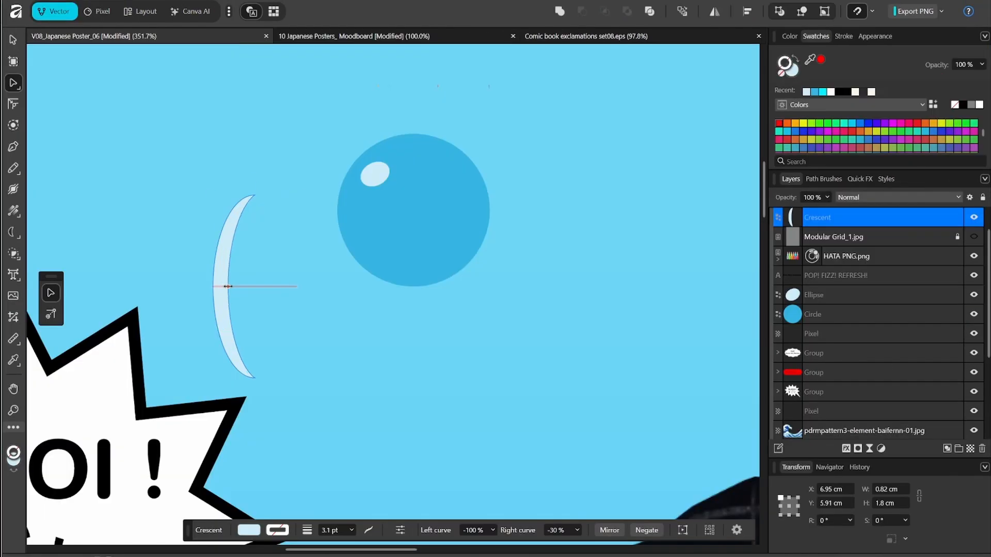
# - Reshape the crescent to a -64% right curve and 1.26 cm height, and fit it rotated along the blue marble's lower edge
pyautogui.moveTo(227, 286); pyautogui.dragTo(222, 286)
pyautogui.moveTo(273, 379); pyautogui.dragTo(272, 327)
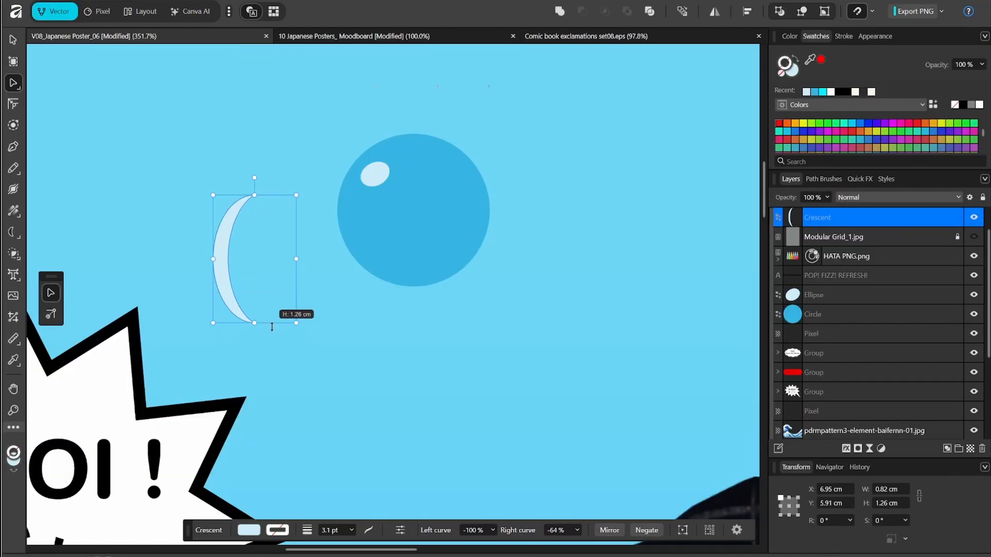
pyautogui.moveTo(308, 196); pyautogui.dragTo(186, 284)
pyautogui.moveTo(258, 258); pyautogui.dragTo(462, 243)
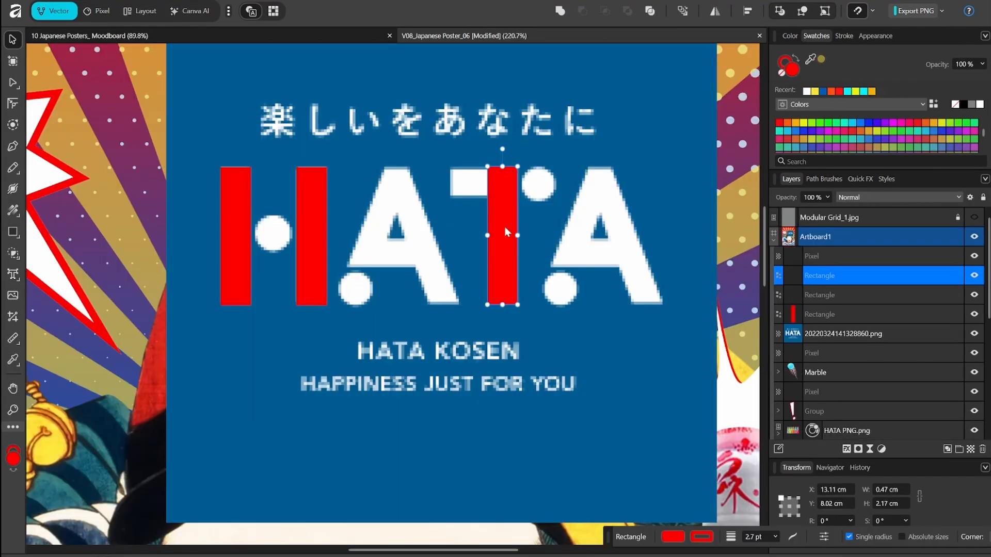
# - Build the T's crossbar from a copy of its red stem, rotated -90° and shortened to the letter's arm
pyautogui.hotkey('ctrl', 'j')
pyautogui.moveTo(520, 184); pyautogui.dragTo(470, 199)
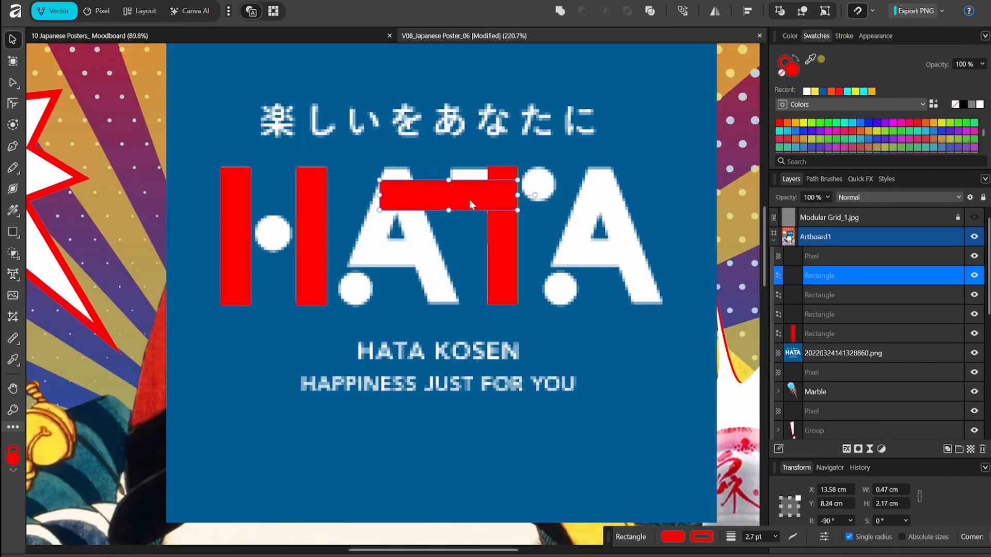
pyautogui.moveTo(361, 184); pyautogui.dragTo(456, 189)
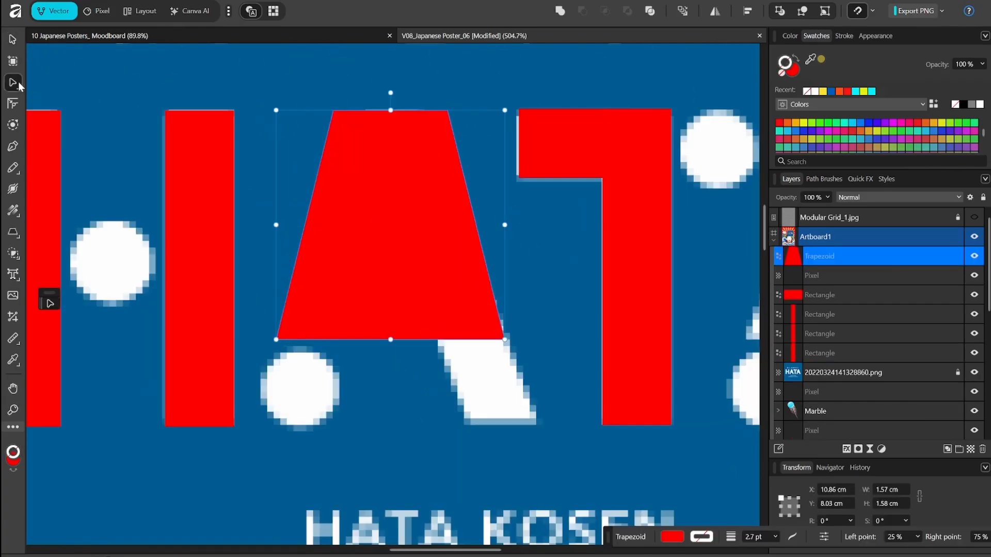
# - Narrow the top edge of the red trapezoid to match the slope of the first letter A
pyautogui.click(13, 82)
pyautogui.moveTo(448, 110); pyautogui.dragTo(414, 111)
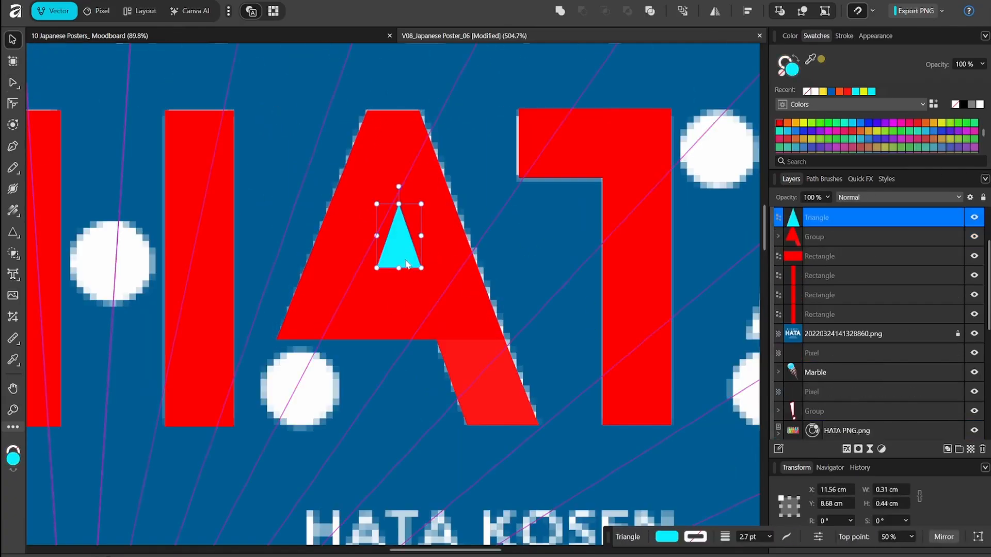
# - Position the cyan triangle over the opening of the letter A and subtract it from the red shape
pyautogui.moveTo(409, 256); pyautogui.dragTo(400, 261)
pyautogui.click(543, 260)
pyautogui.click(393, 254)
pyautogui.keyDown('shift'); pyautogui.click(439, 222); pyautogui.keyUp('shift')
pyautogui.click(583, 11)
pyautogui.click(507, 124)
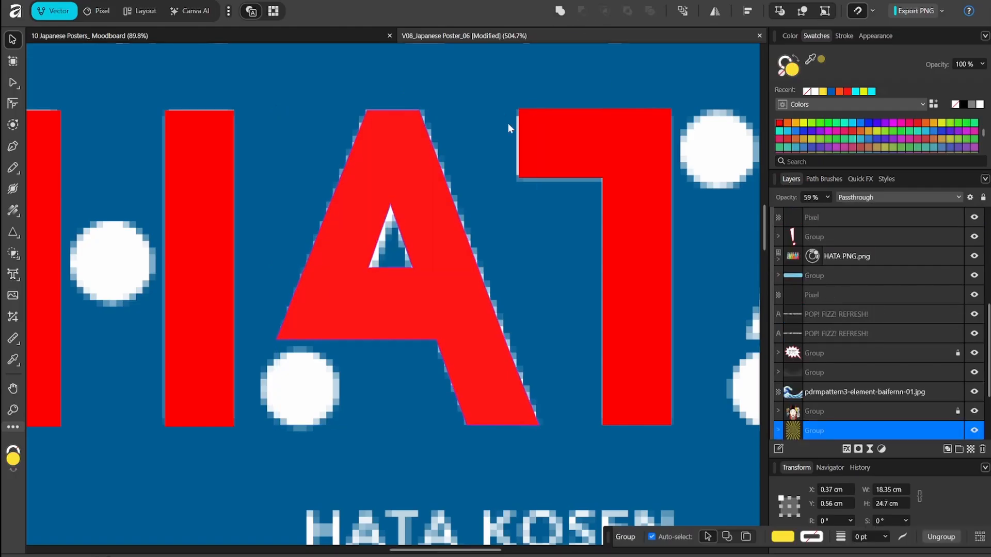
pyautogui.scroll(1, 845, 341)
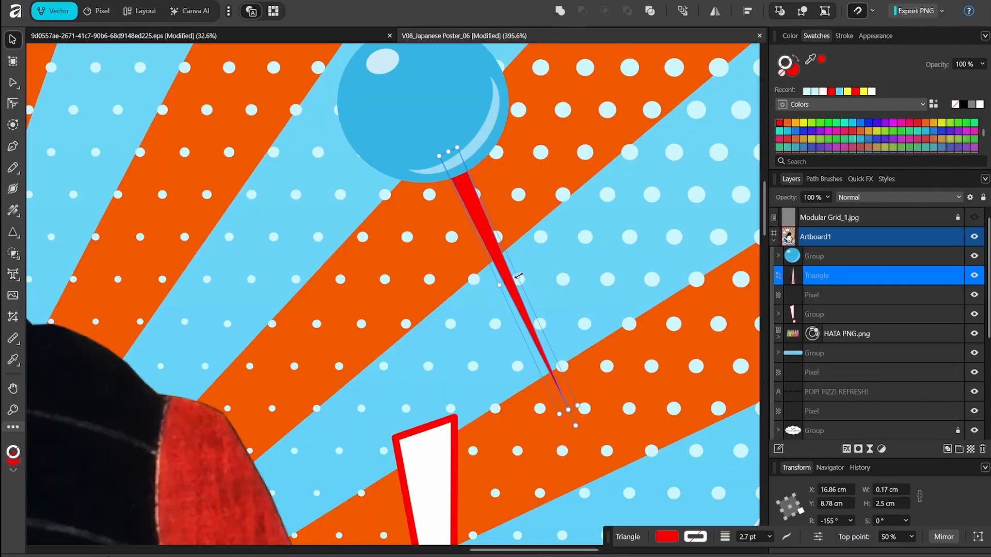
# - Adjust the thin red triangle as a motion streak trailing below the blue marble and deselect it
pyautogui.moveTo(518, 277); pyautogui.dragTo(415, 219)
pyautogui.click(603, 243)
pyautogui.click(484, 222)
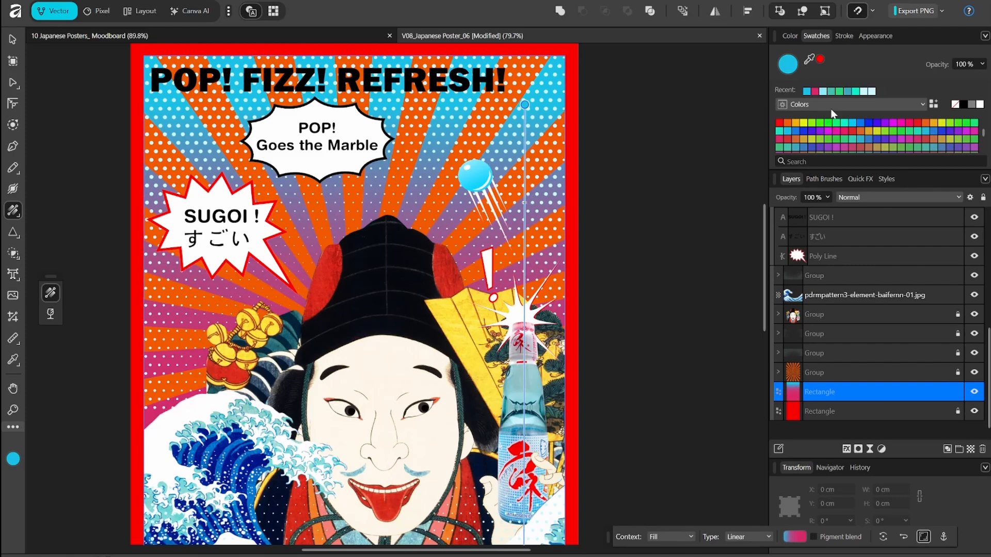
# - Apply a new swatch colour to the upper gradient stop of the background rectangle
pyautogui.click(839, 132)
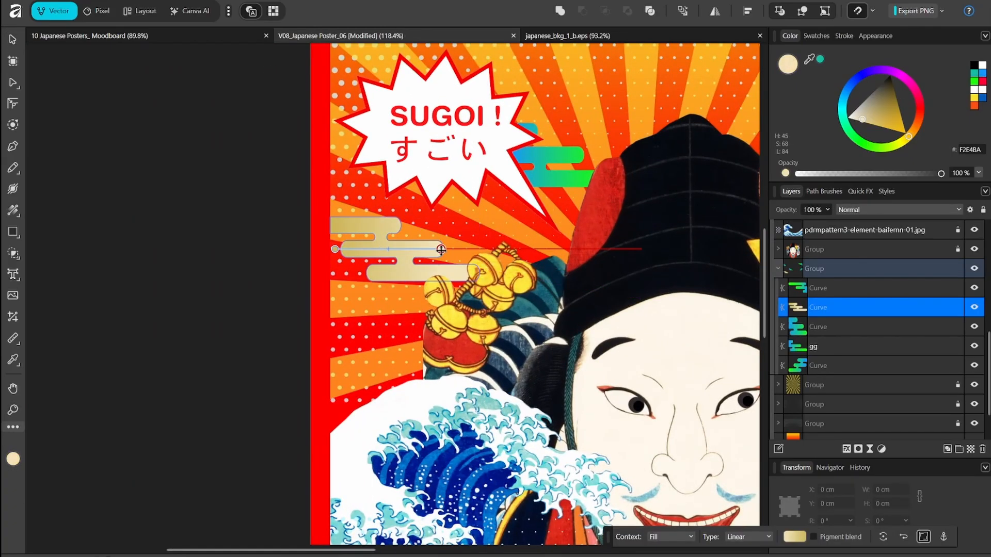
# - Undo the beige gradient recolouring of the cloud shape beside the bells
pyautogui.hotkey('ctrl', 'z')
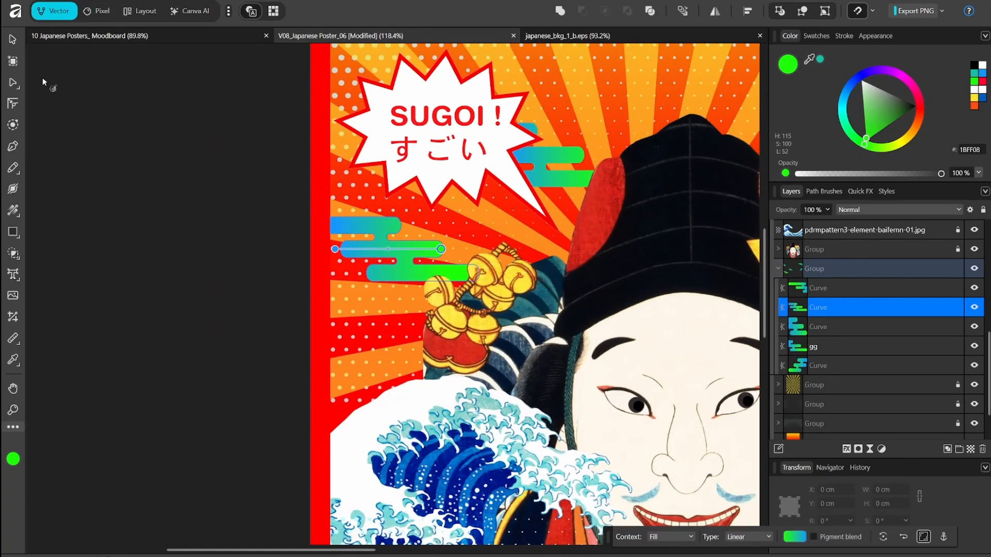
pyautogui.press('v')
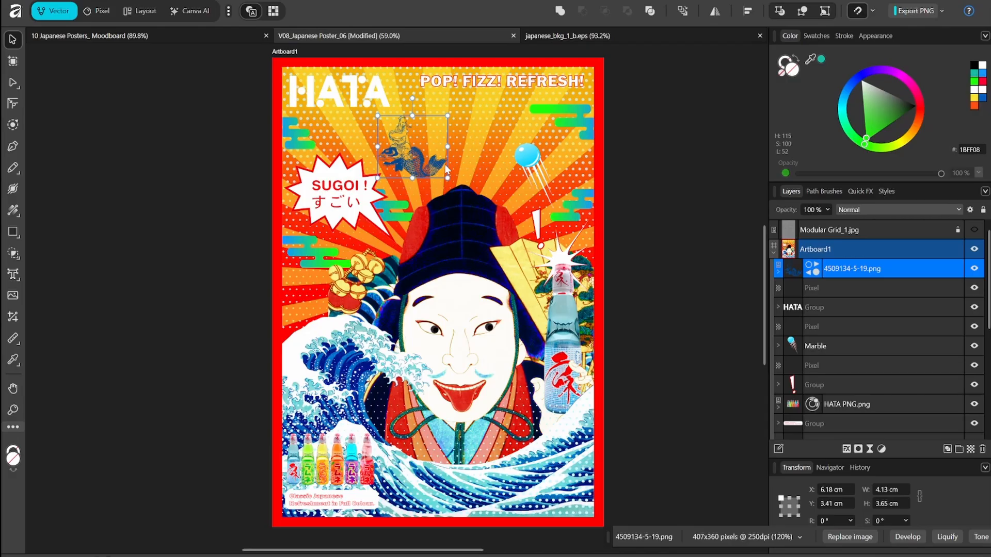
# - Adjust the placement of the blue fish illustration beneath the HATA logo and deselect it
pyautogui.moveTo(448, 170); pyautogui.dragTo(408, 164)
pyautogui.click(720, 195)
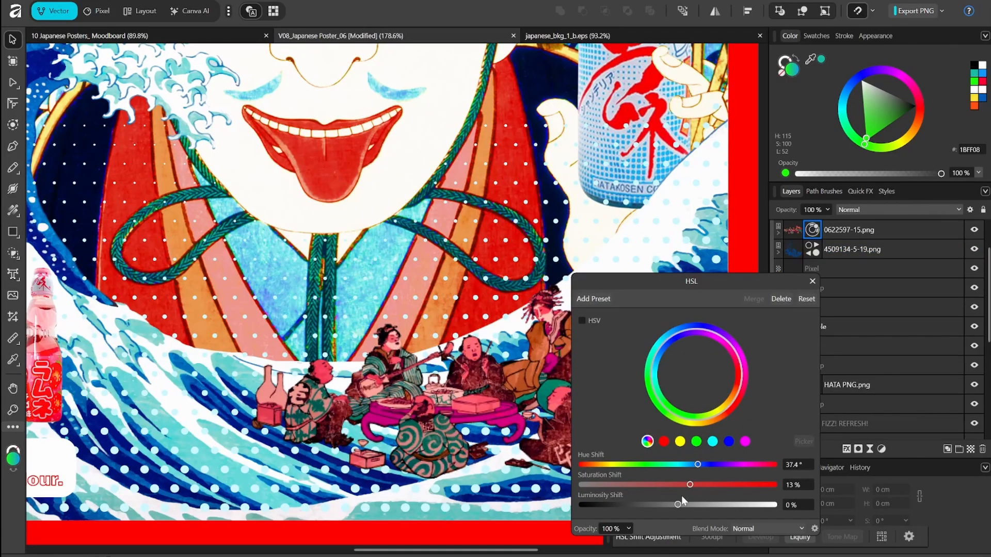
# - Set the luminosity shift of the banquet illustration's HSL adjustment to 21% and close the adjustment
pyautogui.moveTo(678, 504); pyautogui.dragTo(699, 504)
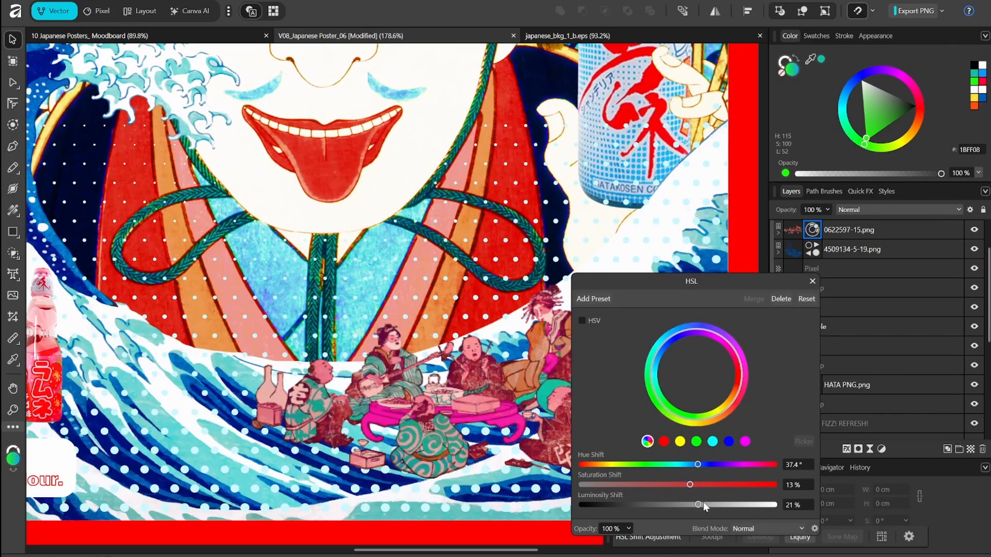
pyautogui.click(813, 281)
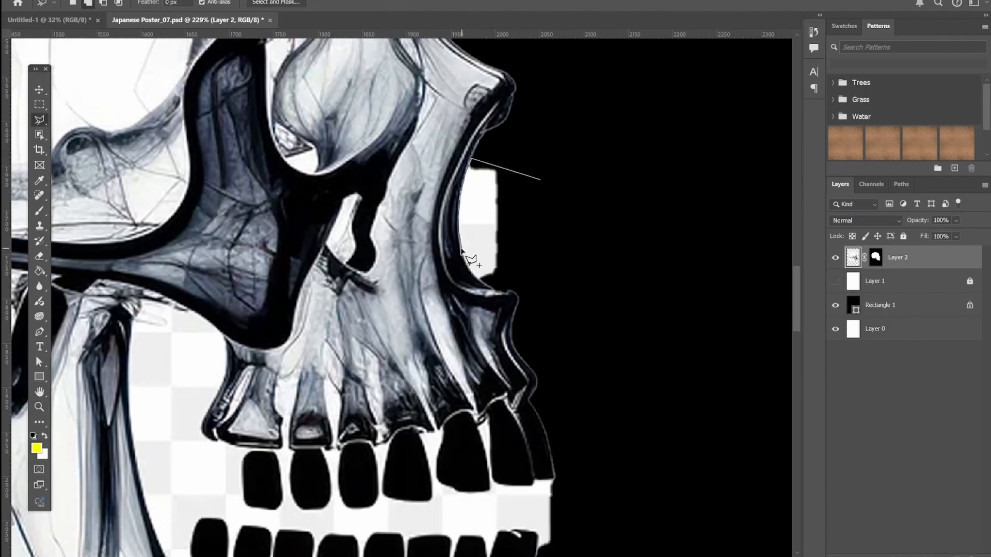
# - Remove the leftover background patch beside the skull's nasal bone and outline the gap between its upper and lower teeth
pyautogui.click(553, 193)
pyautogui.click(491, 286)
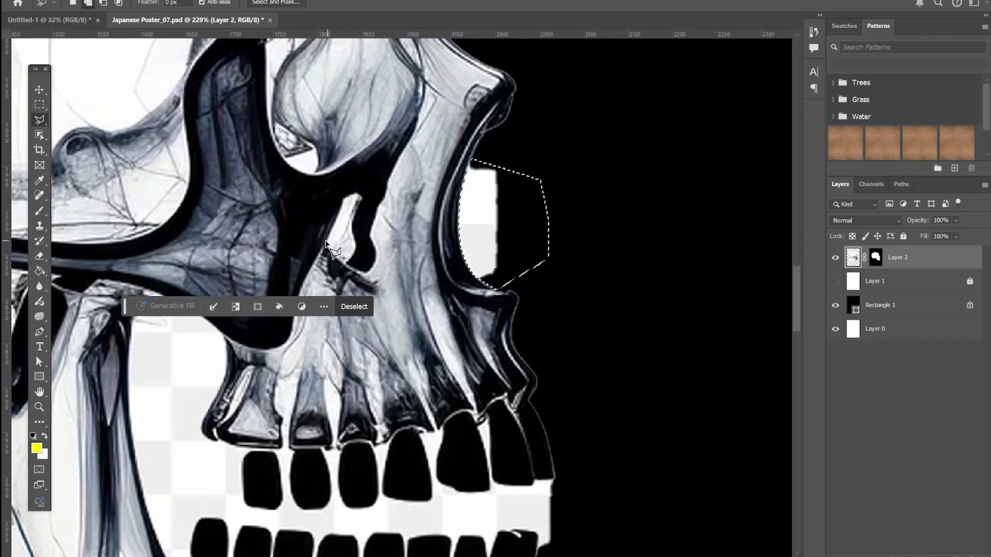
pyautogui.press('z')
pyautogui.hotkey('ctrl', '0')
pyautogui.hotkey('ctrl', 'd')
pyautogui.hotkey('ctrl', 't')
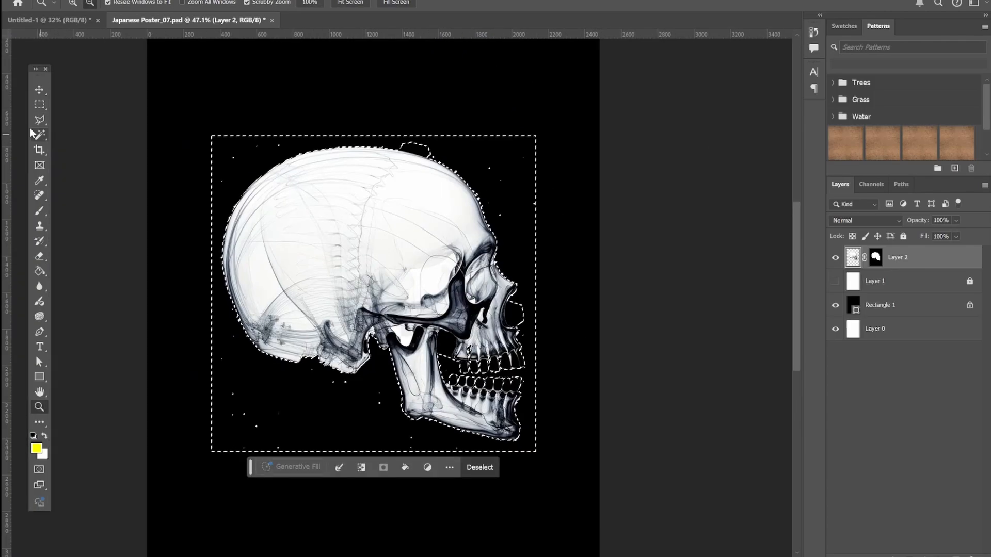
pyautogui.press('Return')
pyautogui.click(901, 305)
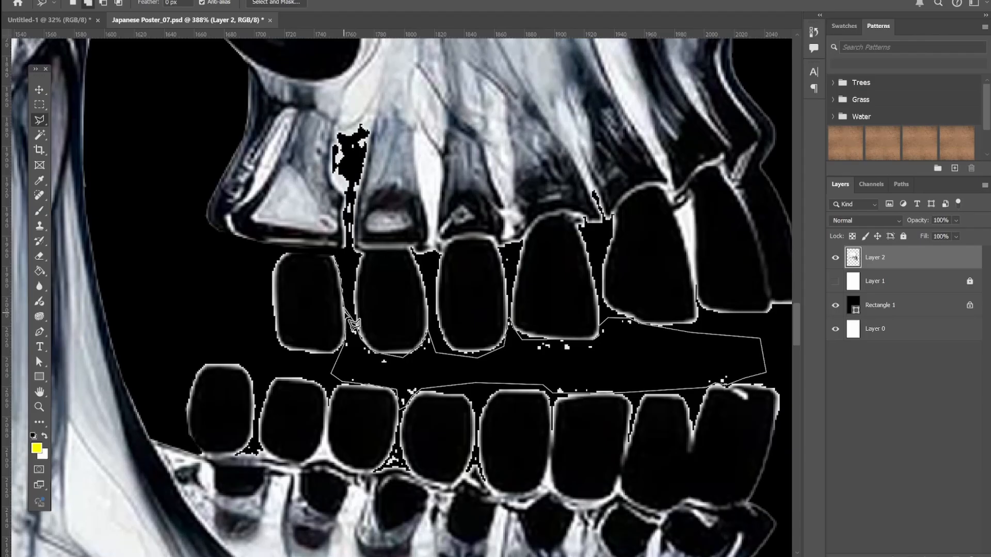
pyautogui.click(357, 310)
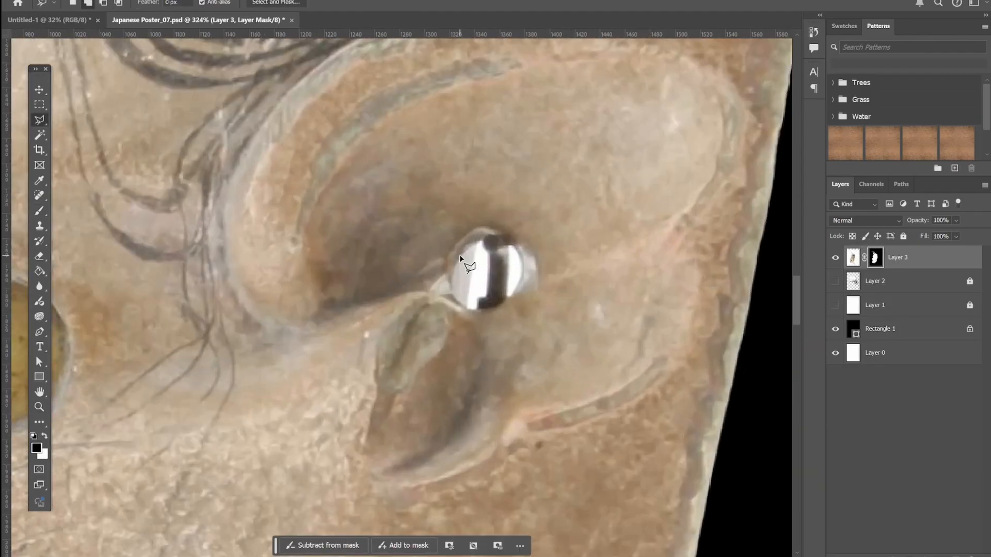
# - Outline the white hole in the demon mask's ear with the Polygonal Lasso and cut it out on the layer mask
pyautogui.click(460, 255)
pyautogui.click(488, 237)
pyautogui.click(511, 241)
pyautogui.click(521, 266)
pyautogui.click(514, 296)
pyautogui.click(488, 310)
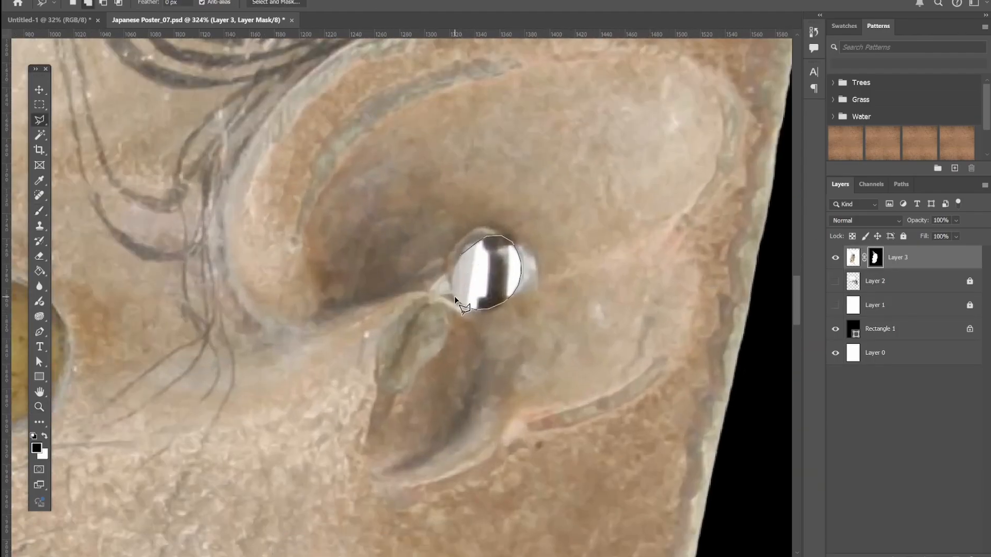
pyautogui.click(456, 268)
pyautogui.hotkey('alt', 'BackSpace')
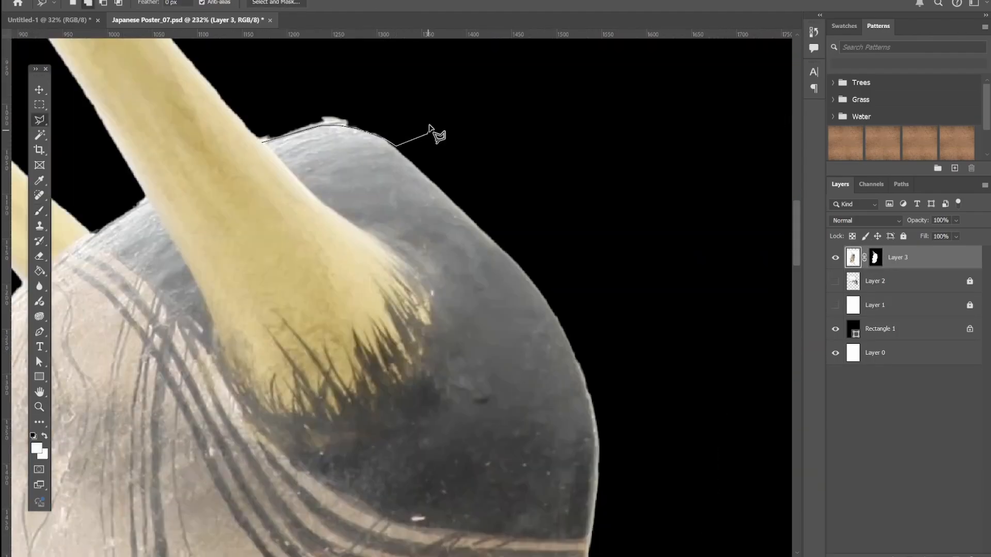
# - Trace the rough edge of the demon mask from the horns down the forehead to the brow with the Polygonal Lasso
pyautogui.doubleClick(271, 152)
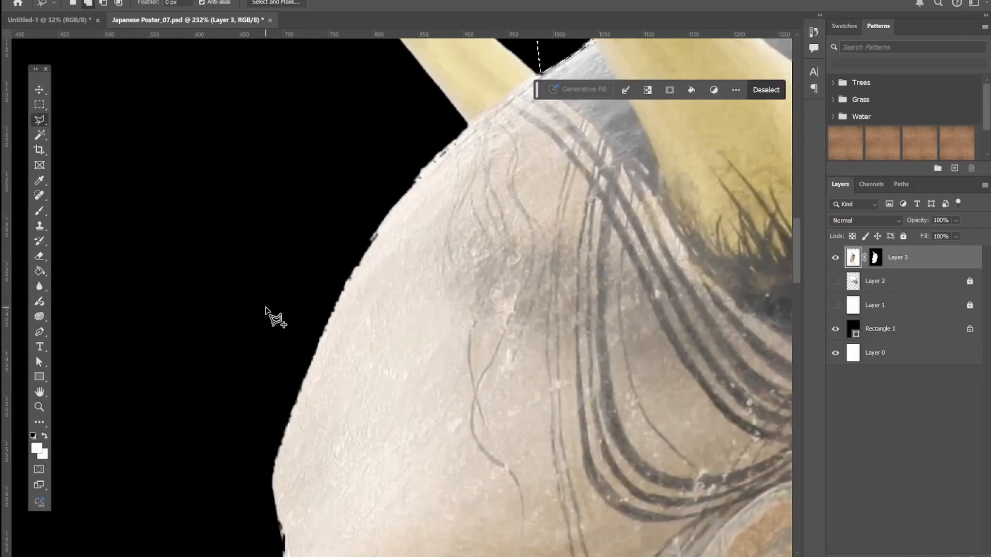
pyautogui.click(468, 119)
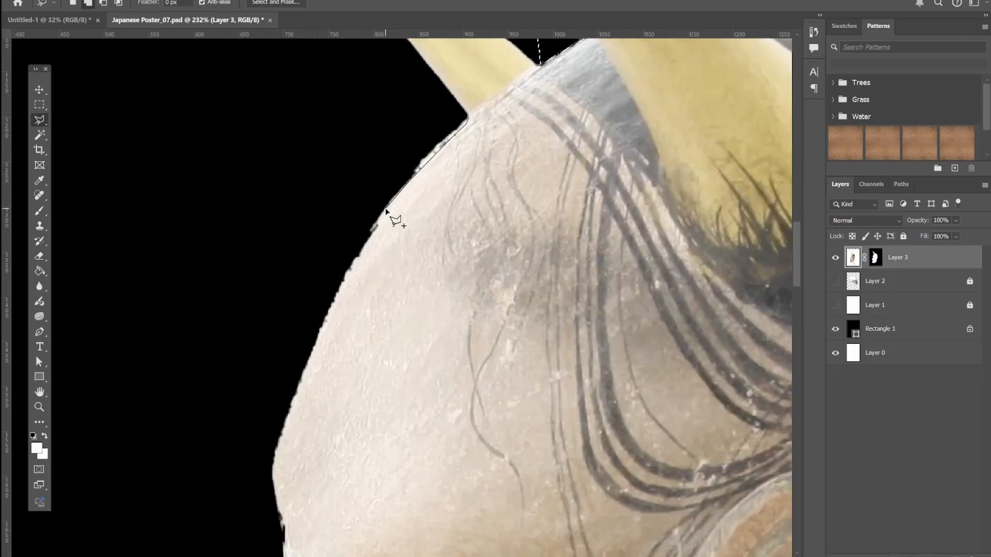
pyautogui.scroll(-5, 292, 420)
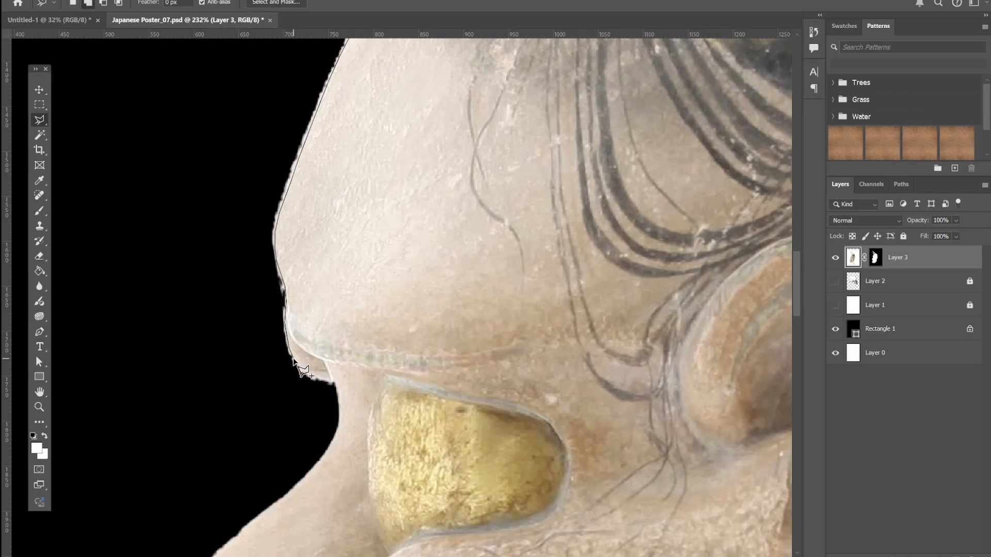
pyautogui.scroll(-6, 293, 360)
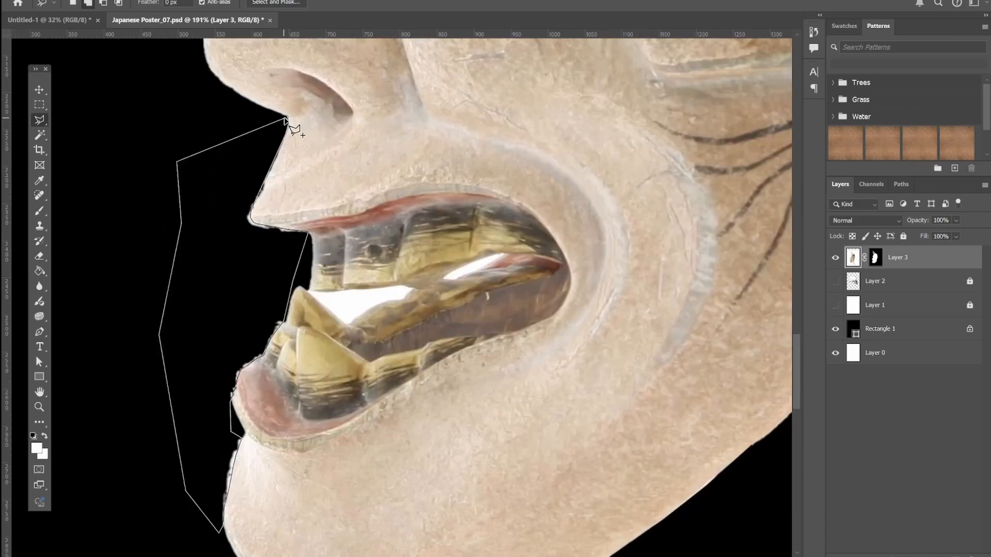
# - Complete the edge-cleanup selection around the demon mask's open mouth and trace along its chin
pyautogui.click(286, 119)
pyautogui.scroll(-5, 310, 310)
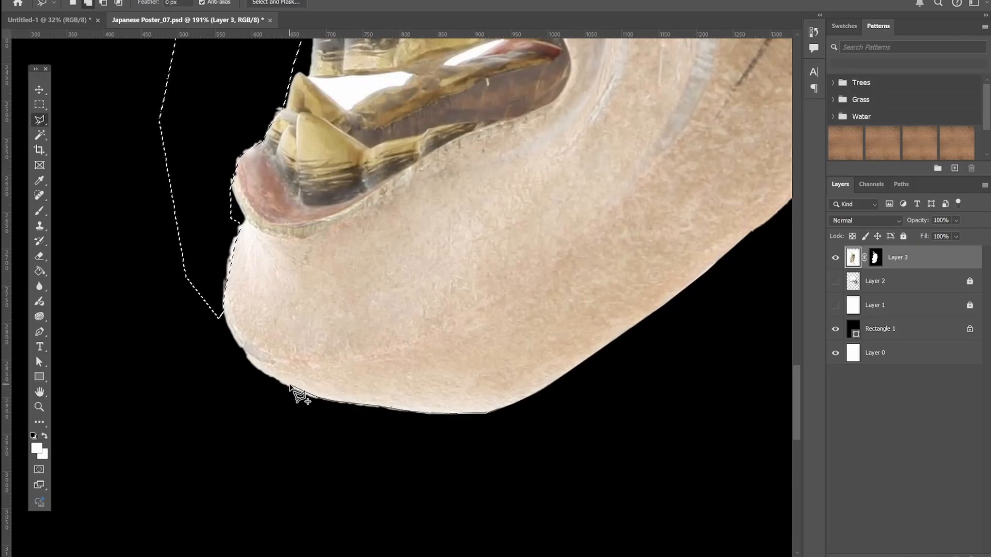
pyautogui.click(217, 305)
pyautogui.click(155, 354)
pyautogui.click(239, 438)
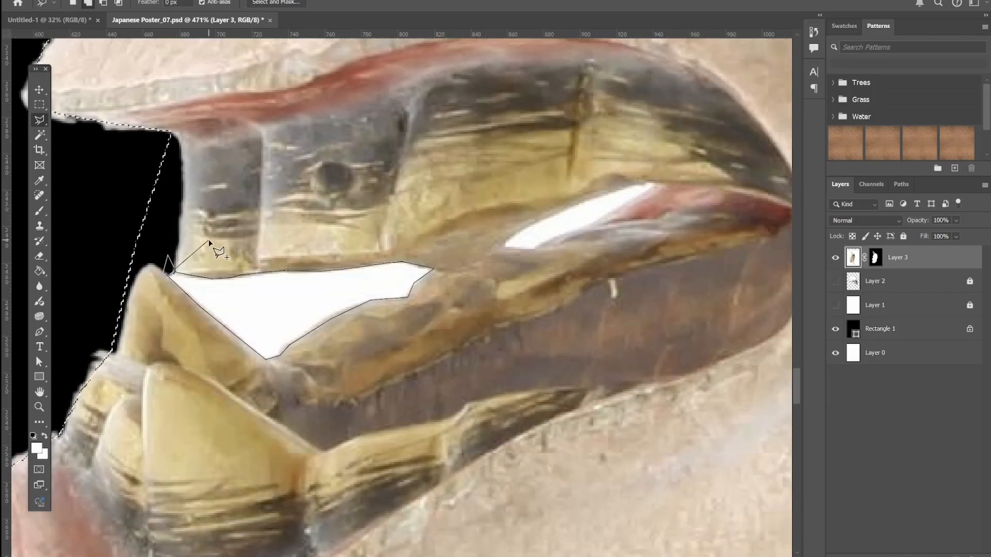
# - Outline and cut out the two white gaps between the demon mask's teeth, then clear the selection
pyautogui.click(170, 280)
pyautogui.hscroll(2, 202, 236)
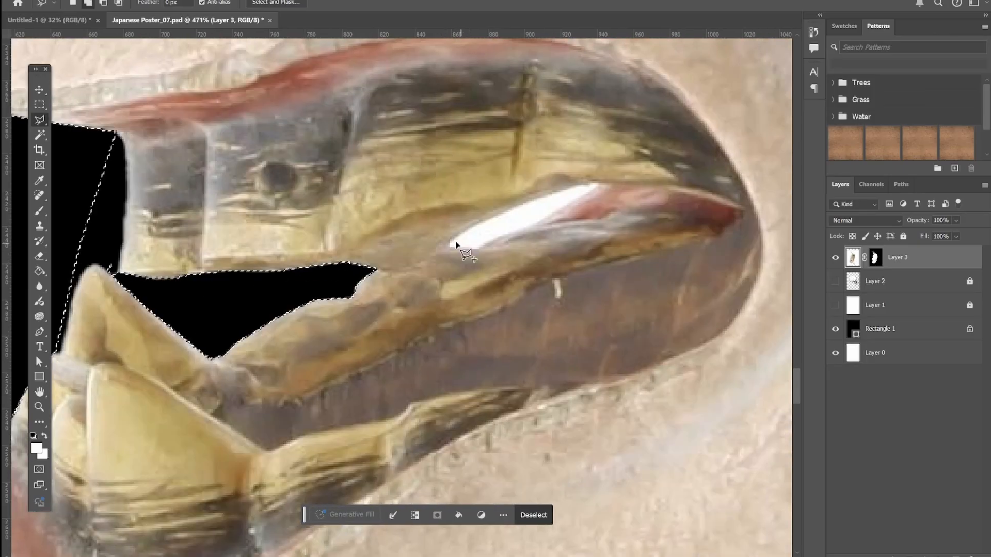
pyautogui.click(450, 241)
pyautogui.click(596, 185)
pyautogui.click(537, 222)
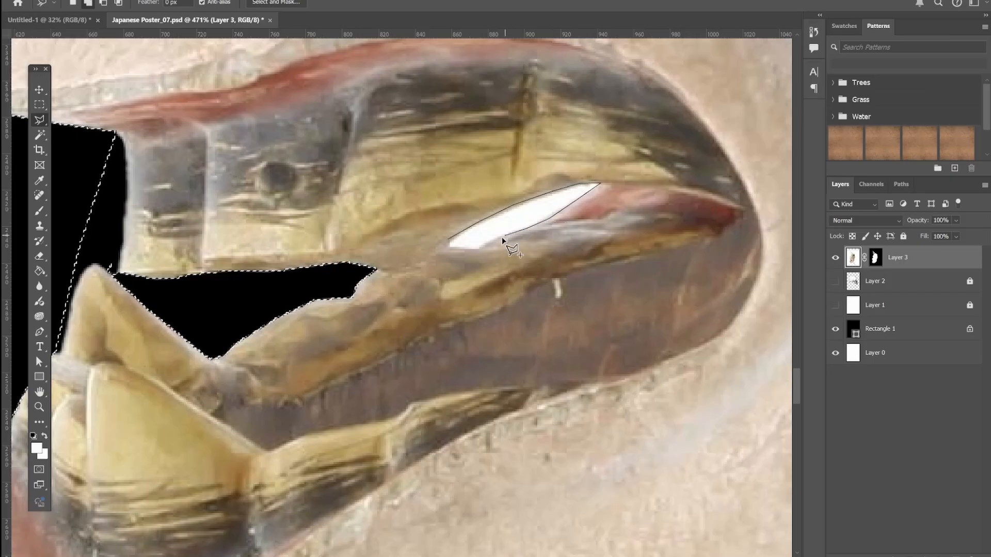
pyautogui.click(467, 250)
pyautogui.click(450, 240)
pyautogui.hotkey('ctrl', 'd')
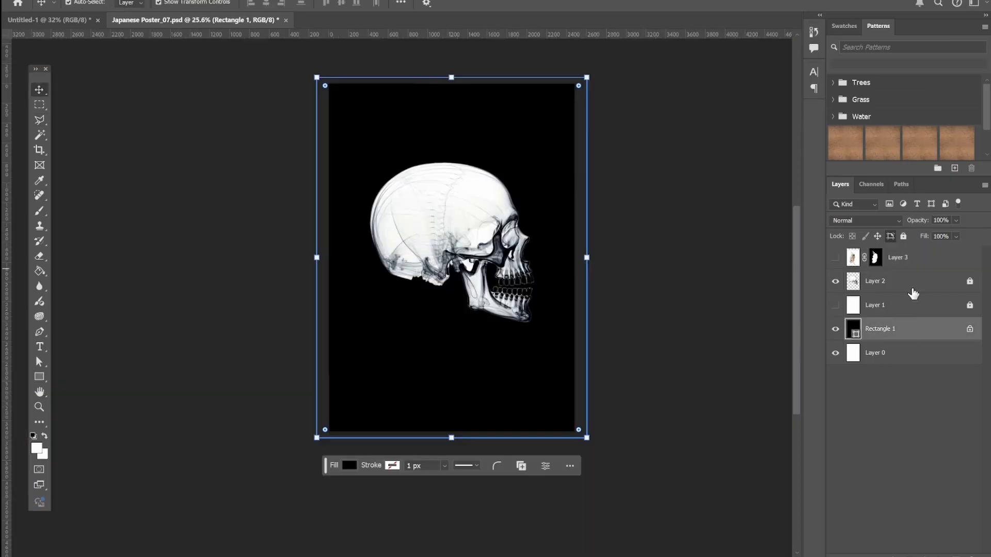
# - Flip the skull on Layer 2 horizontally
pyautogui.click(44, 1)
pyautogui.moveTo(103, 256)
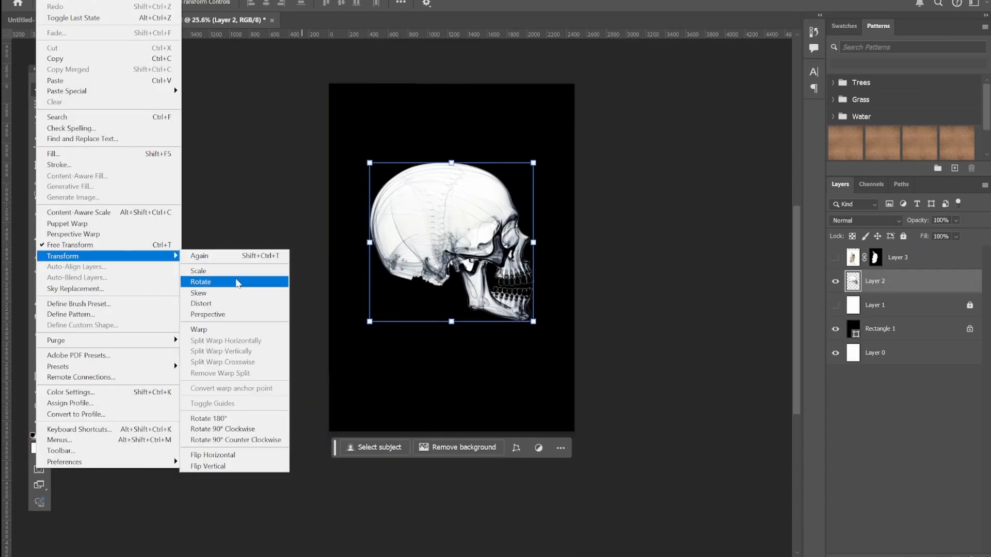
pyautogui.click(225, 455)
pyautogui.click(666, 361)
# - Show the demon mask on Layer 3 and apply its layer mask permanently
pyautogui.click(836, 258)
pyautogui.click(898, 257)
pyautogui.rightClick(875, 259)
pyautogui.click(909, 288)
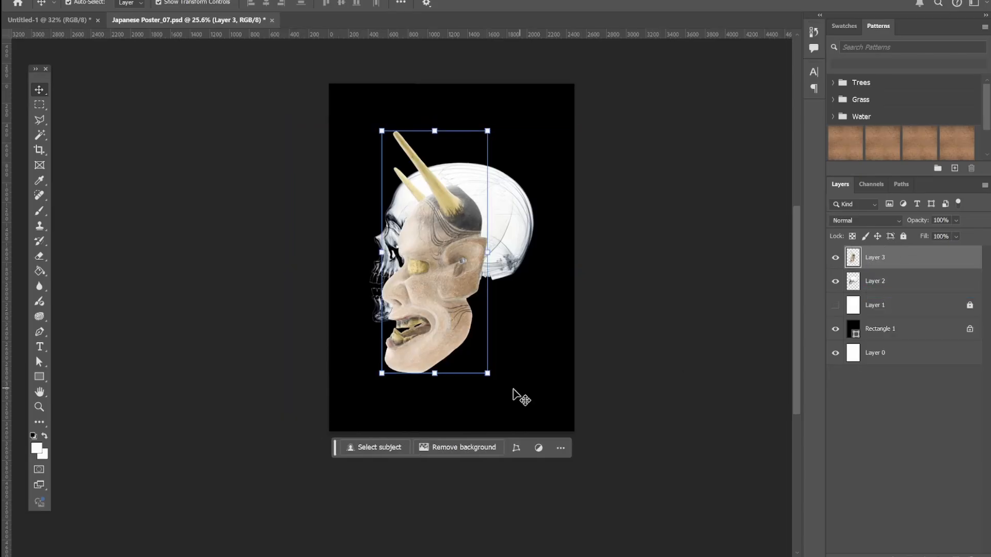
# - Scale the demon mask down, align it and the skull so the mask covers the face, and lower the mask's opacity
pyautogui.moveTo(487, 374); pyautogui.dragTo(464, 323)
pyautogui.moveTo(436, 304); pyautogui.dragTo(392, 303)
pyautogui.press('Return')
pyautogui.moveTo(496, 231); pyautogui.dragTo(511, 233)
pyautogui.click(400, 217)
pyautogui.moveTo(425, 131); pyautogui.dragTo(422, 140)
pyautogui.click(956, 220)
pyautogui.moveTo(979, 236); pyautogui.dragTo(959, 239)
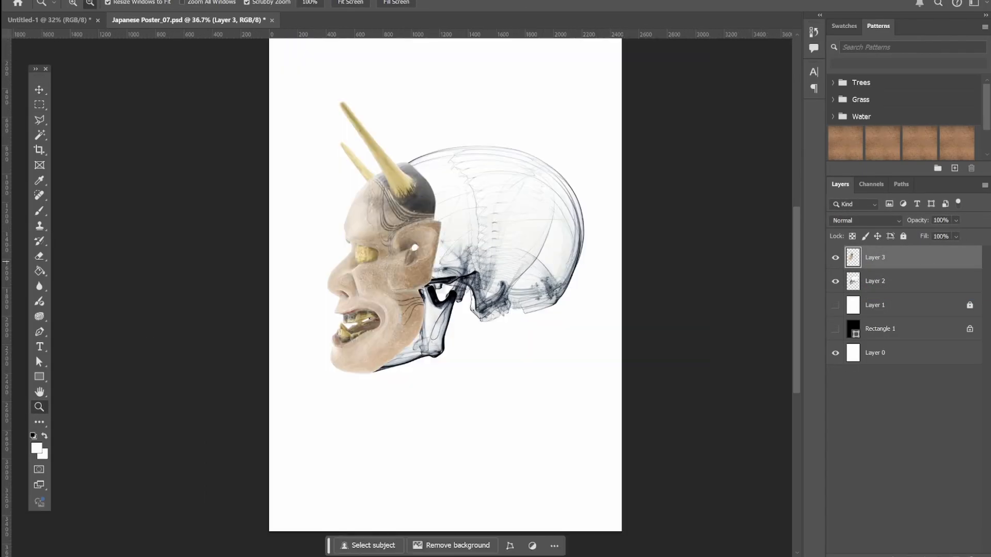
# - Set the blend modes of the demon mask layer and the skull layer to Normal
pyautogui.click(866, 220)
pyautogui.click(852, 231)
pyautogui.click(898, 281)
pyautogui.click(866, 220)
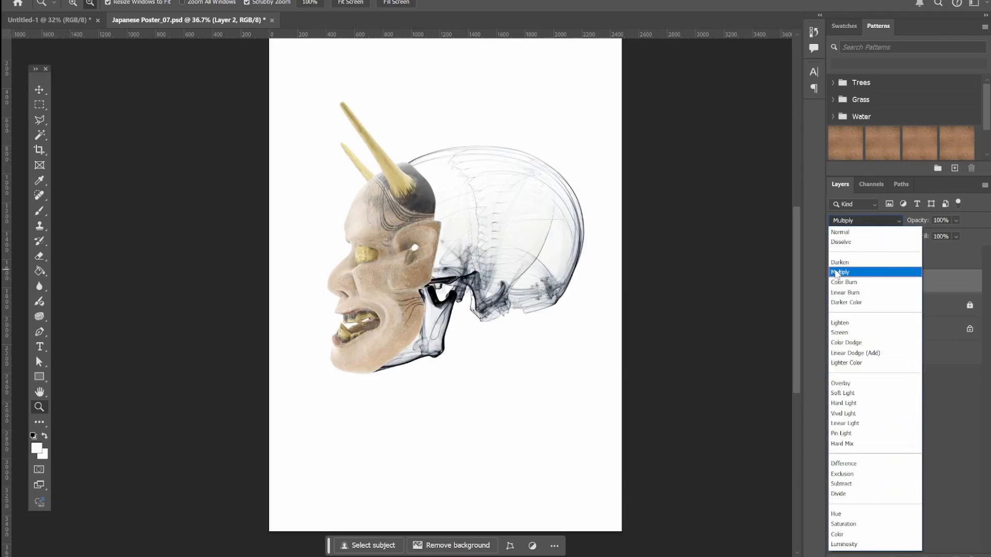
pyautogui.click(841, 232)
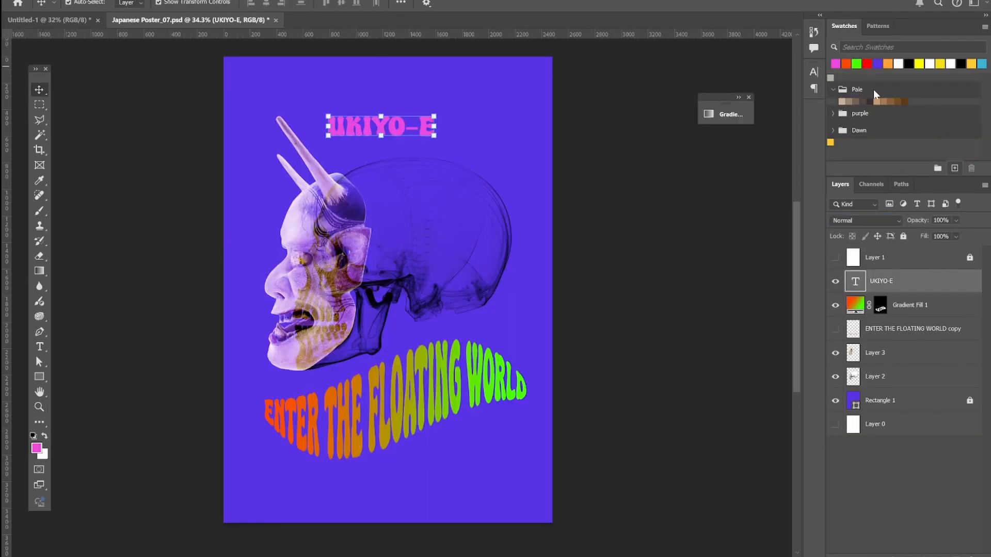
# - Warp the UKIYO-E lettering with the Shell Upper style and reshape it over the skull's cranium
pyautogui.click(859, 90)
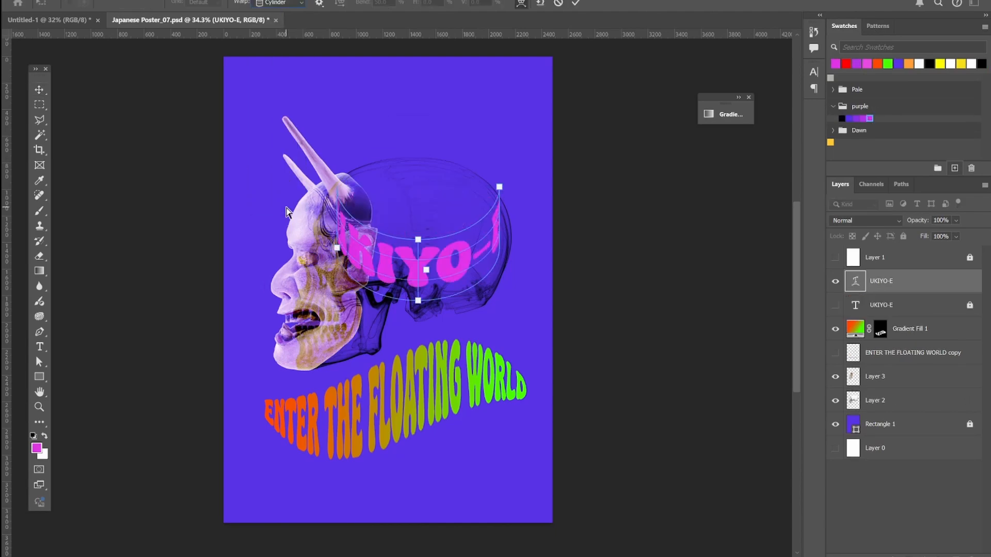
pyautogui.click(279, 3)
pyautogui.click(279, 113)
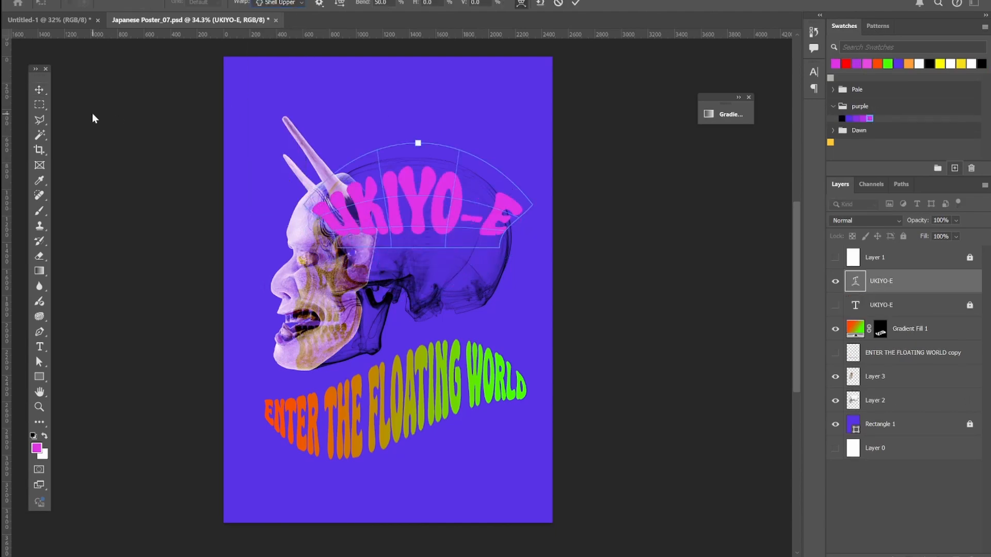
pyautogui.moveTo(460, 160); pyautogui.dragTo(511, 250)
pyautogui.click(229, 117)
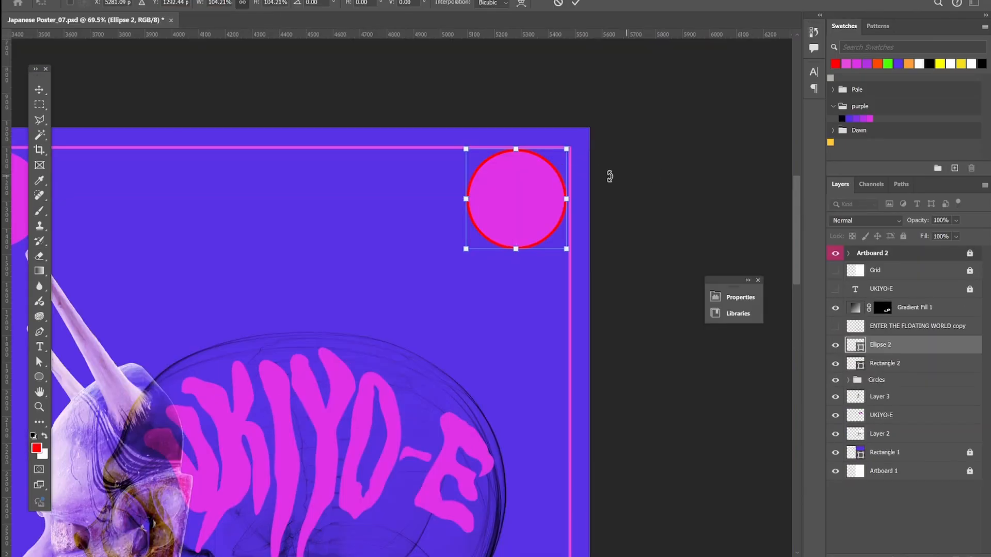
# - Enlarge the red ring around the pink circle in the poster's upper-right corner
pyautogui.click(282, 80)
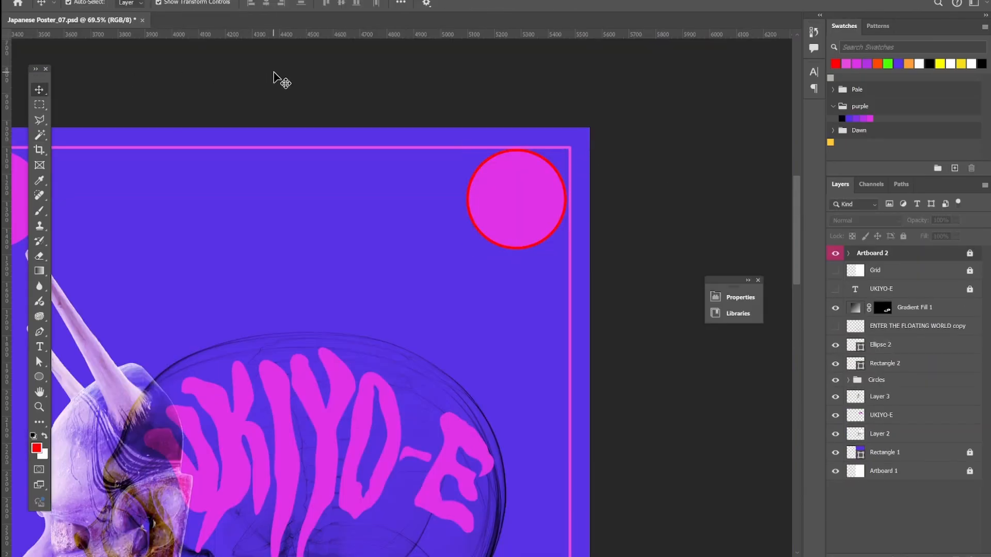
pyautogui.click(566, 178)
pyautogui.moveTo(567, 147); pyautogui.dragTo(599, 142)
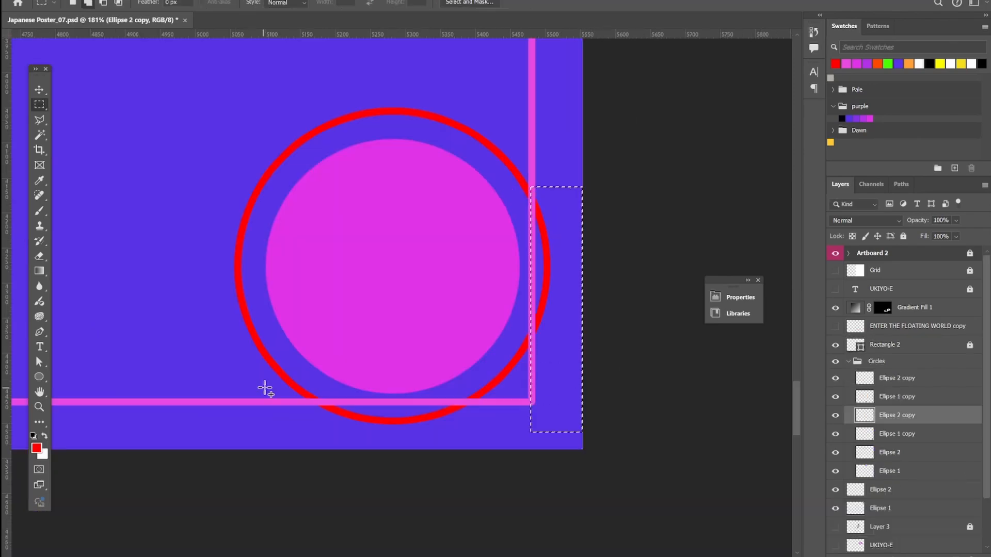
# - Trim the part of the red ring extending below the pink border in the poster's lower-right corner
pyautogui.moveTo(299, 403); pyautogui.dragTo(497, 449)
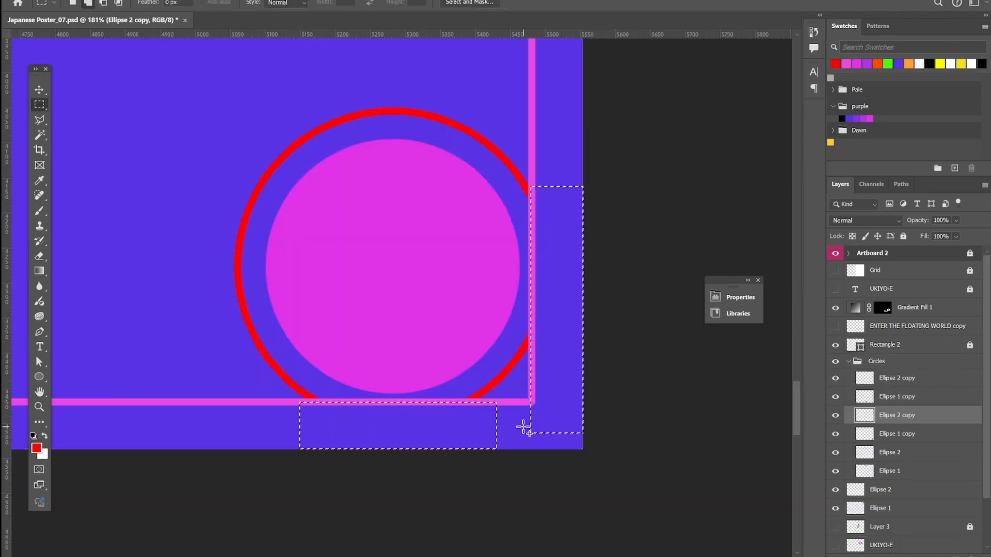
pyautogui.hotkey('ctrl', 'd')
pyautogui.press('e')
pyautogui.hscroll(3, 516, 362)
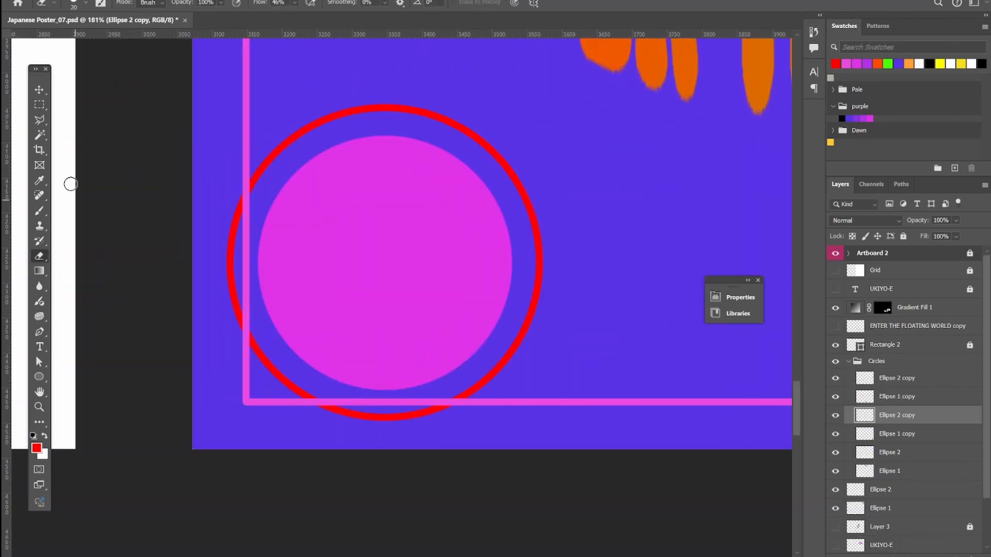
# - Trim the Ellipse 2 copy ring where it extends beyond the pink border in the poster's lower-left corner
pyautogui.press('m')
pyautogui.hotkey('ctrl', 'z')
pyautogui.click(887, 378)
pyautogui.moveTo(230, 324)
pyautogui.mouseDown()
pyautogui.moveTo(261, 368)
pyautogui.moveTo(325, 394)
pyautogui.moveTo(327, 431)
pyautogui.mouseUp()
pyautogui.hotkey('ctrl', 'd')
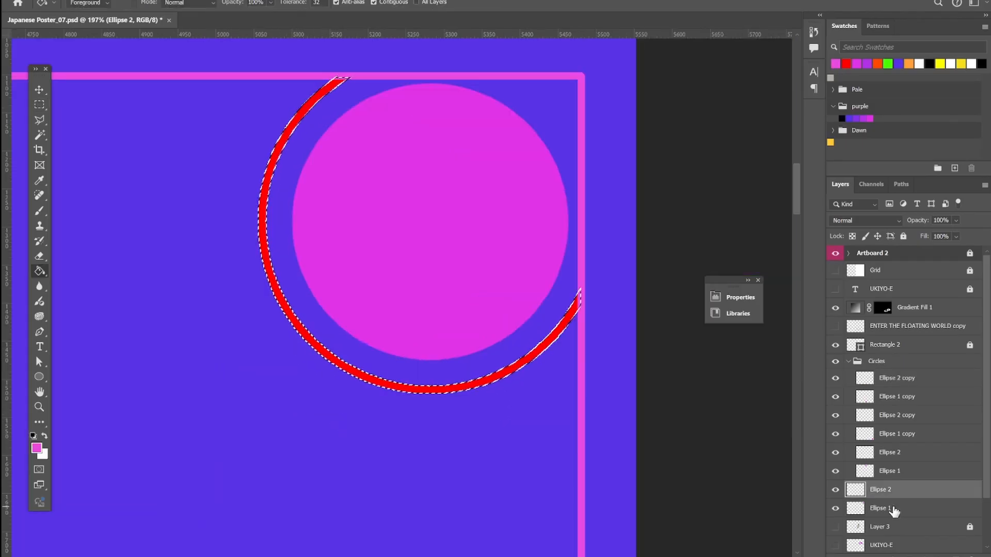
# - Paint the red ring in the poster's upper-right corner pink with the Brush tool
pyautogui.click(39, 211)
pyautogui.moveTo(298, 331)
pyautogui.mouseDown()
pyautogui.moveTo(255, 270)
pyautogui.moveTo(285, 173)
pyautogui.moveTo(535, 362)
pyautogui.mouseUp()
pyautogui.moveTo(436, 203); pyautogui.dragTo(561, 280)
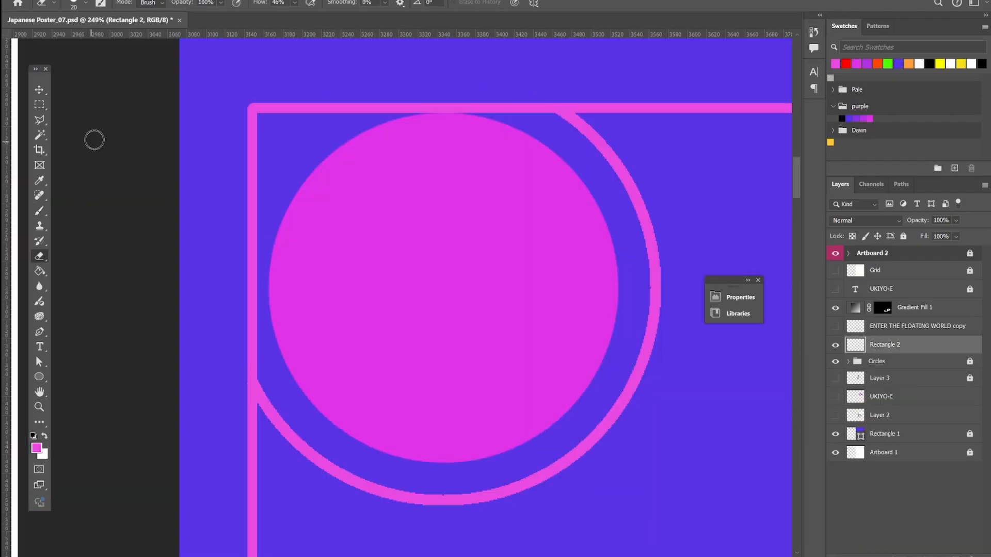
# - Remove the corner section of the Rectangle 2 border around the poster's upper-left circle
pyautogui.press('m')
pyautogui.moveTo(227, 92); pyautogui.dragTo(553, 195)
pyautogui.moveTo(318, 380); pyautogui.dragTo(319, 381)
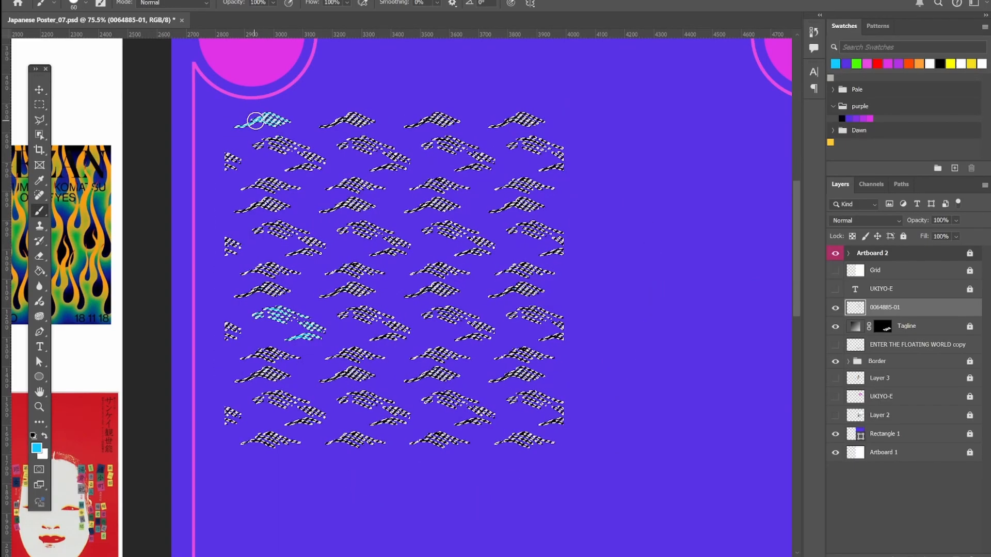
# - Paint the selected wave pattern cyan with the Brush tool across all of its rows
pyautogui.moveTo(274, 124)
pyautogui.mouseDown()
pyautogui.moveTo(457, 116)
pyautogui.moveTo(454, 226)
pyautogui.moveTo(563, 271)
pyautogui.mouseUp()
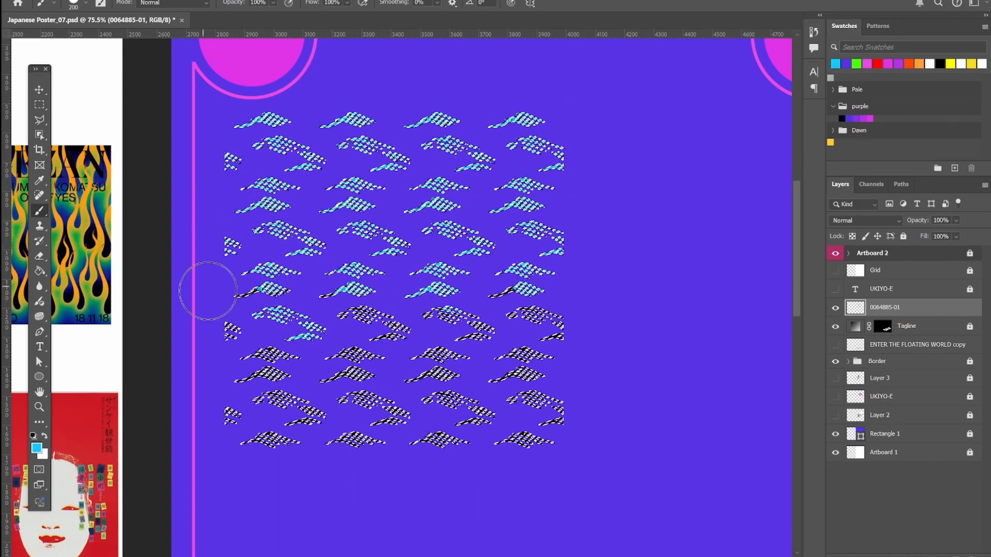
pyautogui.moveTo(208, 291); pyautogui.dragTo(325, 396)
pyautogui.moveTo(376, 456)
pyautogui.mouseDown()
pyautogui.moveTo(482, 346)
pyautogui.moveTo(465, 159)
pyautogui.moveTo(522, 447)
pyautogui.mouseUp()
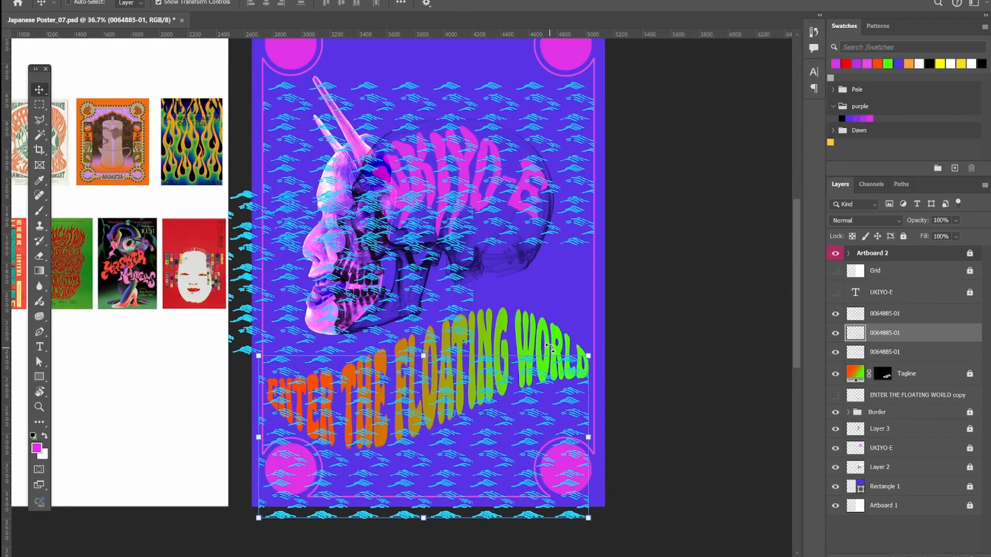
# - Duplicate the cyan wave pattern layer and place the copy to extend the pattern's coverage of the poster
pyautogui.scroll(-5, 250, 283)
pyautogui.hotkey('ctrl', 'j')
pyautogui.moveTo(250, 283); pyautogui.dragTo(351, 453)
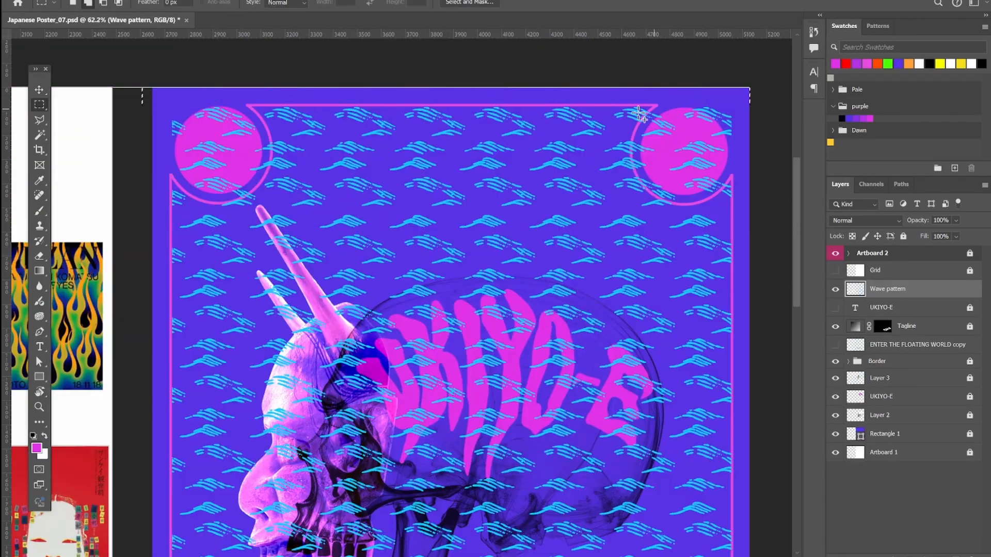
# - Trim the wave pattern extending beyond the border along the poster's lower edge
pyautogui.scroll(-3, 728, 145)
pyautogui.scroll(-5, 728, 146)
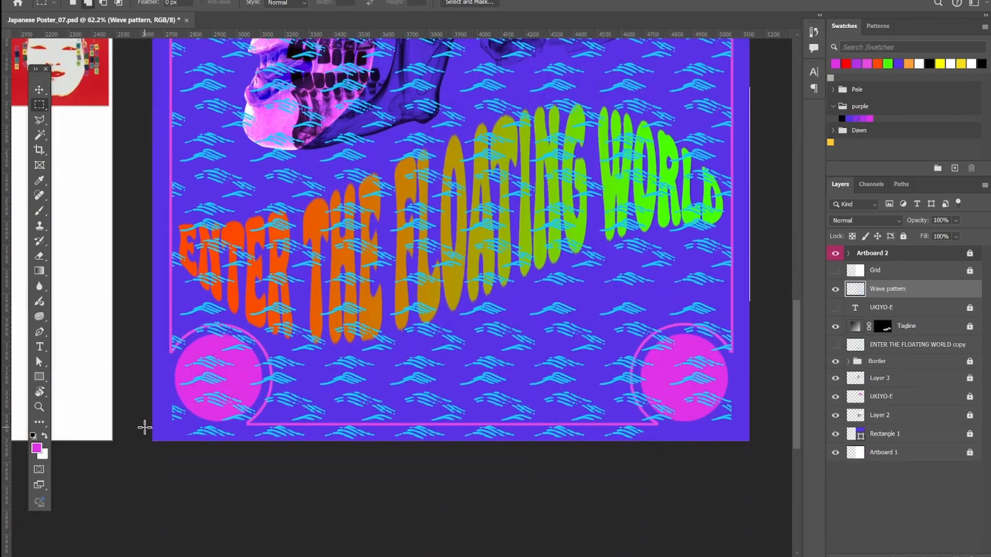
pyautogui.moveTo(146, 428); pyautogui.dragTo(745, 464)
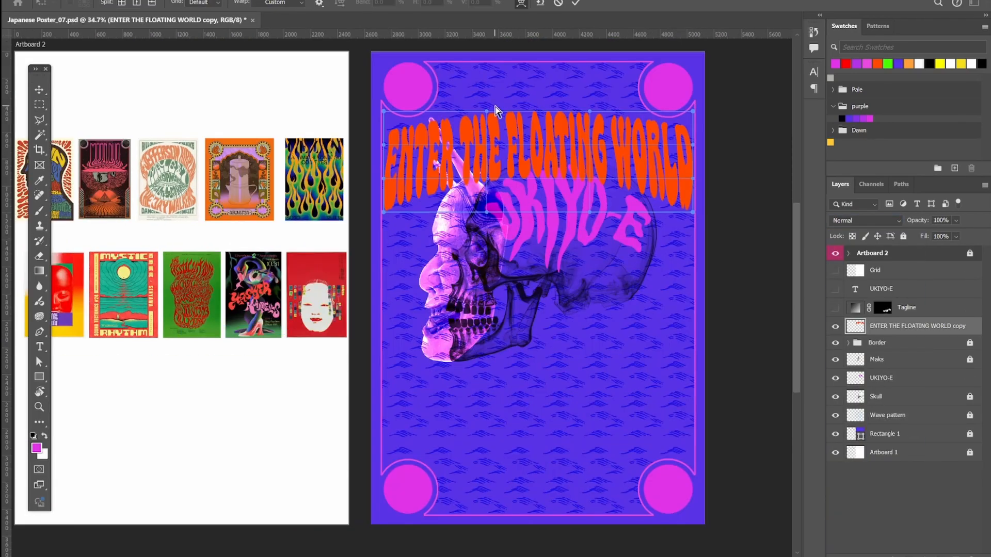
# - Warp the ENTER THE FLOATING WORLD lettering into elongated shapes arching over the skull and apply the warp
pyautogui.moveTo(475, 47)
pyautogui.mouseDown()
pyautogui.moveTo(505, 57)
pyautogui.moveTo(611, 53)
pyautogui.moveTo(467, 58)
pyautogui.mouseUp()
pyautogui.moveTo(428, 96); pyautogui.dragTo(422, 121)
pyautogui.moveTo(591, 214); pyautogui.dragTo(593, 267)
pyautogui.press('Return')
# - Scale THE NATIONAL ART CENTER, TOKYO line to 55.56% and place it between the poster's side borders
pyautogui.hotkey('ctrl', 't')
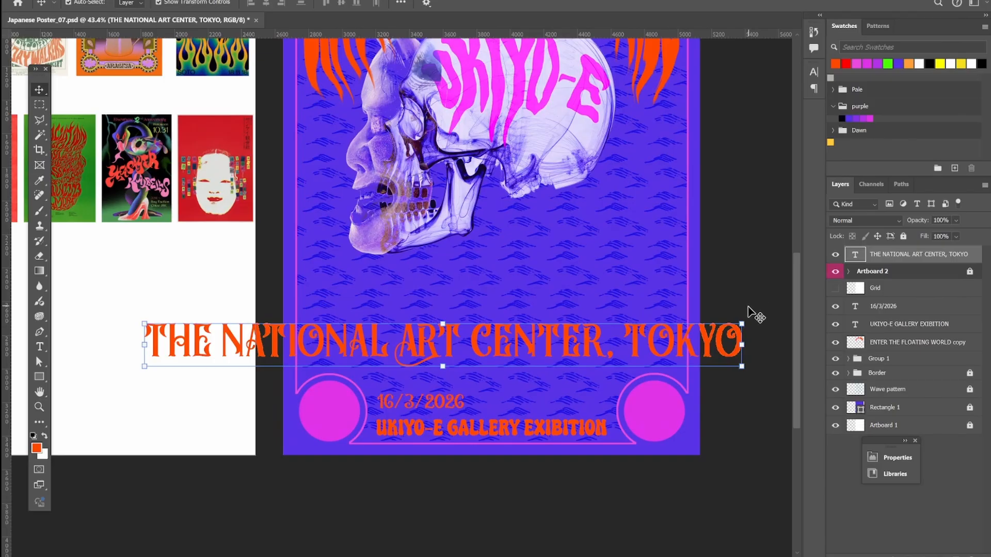
pyautogui.moveTo(748, 312); pyautogui.dragTo(476, 356)
pyautogui.moveTo(310, 356); pyautogui.dragTo(502, 351)
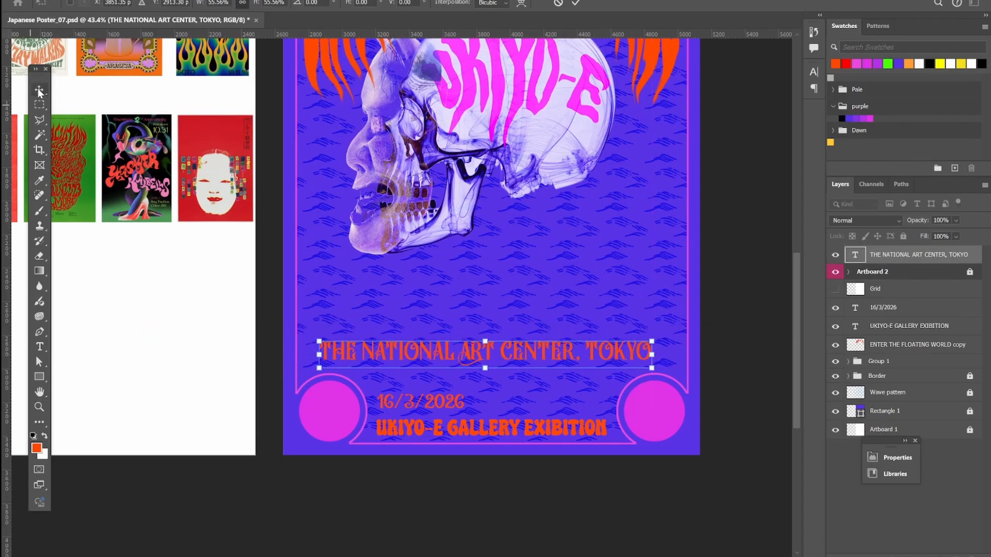
# - Move the UKIYO-E GALLERY EXIBITION text above the venue line and break it into three lines, one word each
pyautogui.moveTo(472, 458)
pyautogui.mouseDown()
pyautogui.moveTo(543, 268)
pyautogui.moveTo(534, 277)
pyautogui.mouseUp()
pyautogui.doubleClick(485, 288)
pyautogui.press('Return')
pyautogui.press('Return')
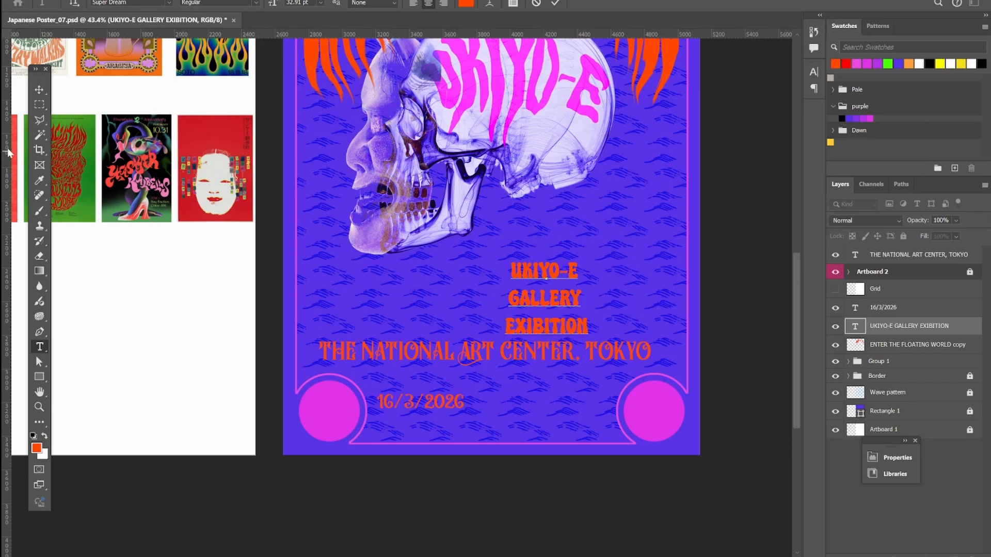
pyautogui.hotkey('ctrl', 'Return')
# - Right-align the three-line gallery title and set all of its text in an ornate, narrow display font
pyautogui.click(898, 457)
pyautogui.doubleClick(642, 327)
pyautogui.hotkey('ctrl', 'a')
pyautogui.click(166, 3)
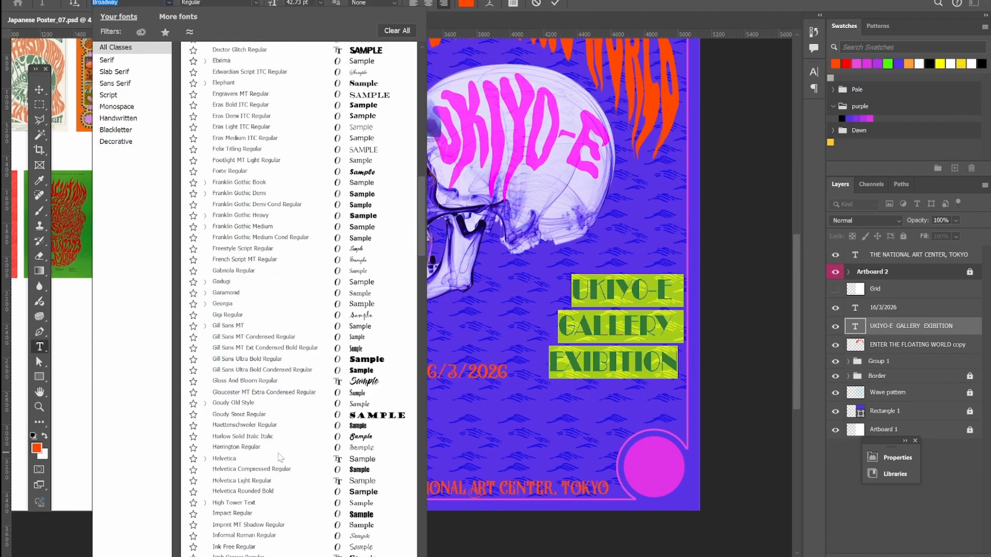
pyautogui.scroll(-12, 279, 458)
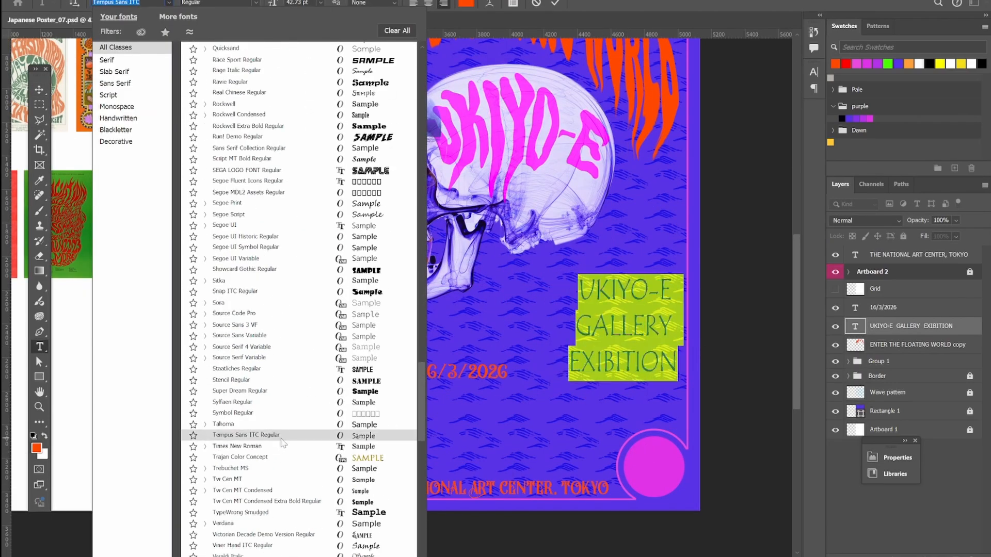
pyautogui.scroll(-3, 283, 440)
pyautogui.click(263, 511)
pyautogui.hotkey('ctrl', 'Return')
# - Place the gallery title in the poster's lower-right area and restyle the venue line in a bolder display font
pyautogui.hotkey('ctrl', 't')
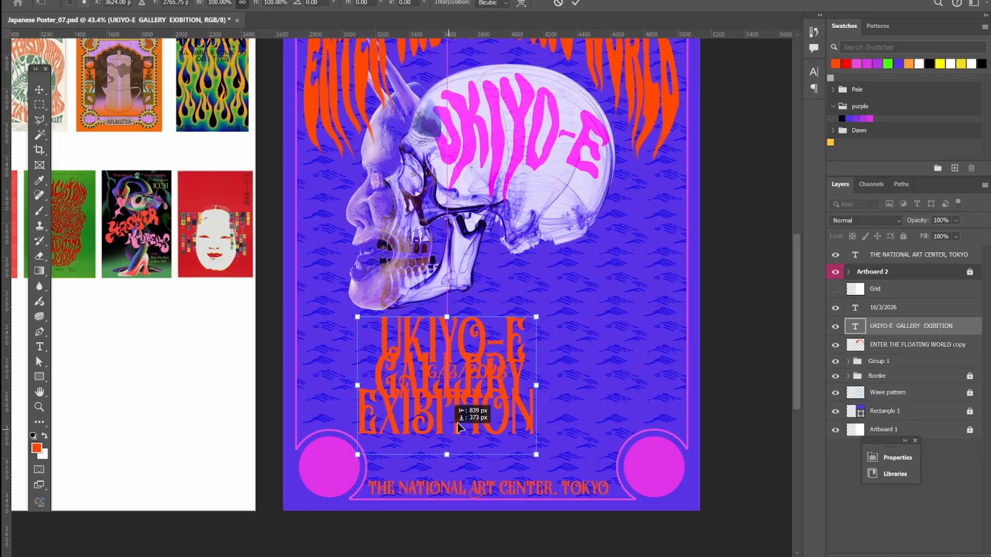
pyautogui.click(897, 458)
pyautogui.click(488, 488)
pyautogui.click(469, 460)
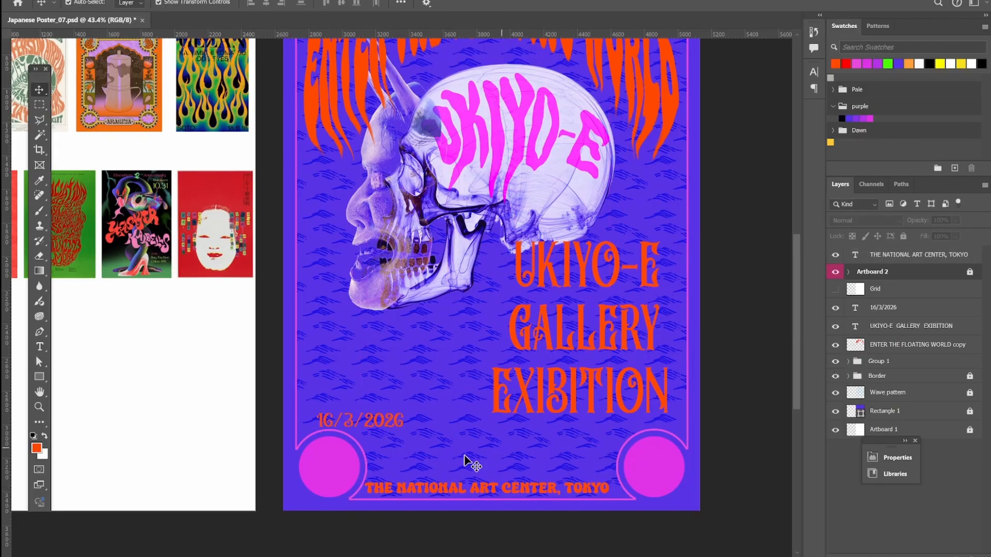
# - Centre the venue line horizontally between the two bottom corner circles
pyautogui.press('z')
pyautogui.scroll(3, 509, 501)
pyautogui.press('v')
pyautogui.moveTo(503, 478); pyautogui.dragTo(522, 476)
pyautogui.click(500, 535)
pyautogui.press('z')
pyautogui.moveTo(468, 462); pyautogui.dragTo(166, 249)
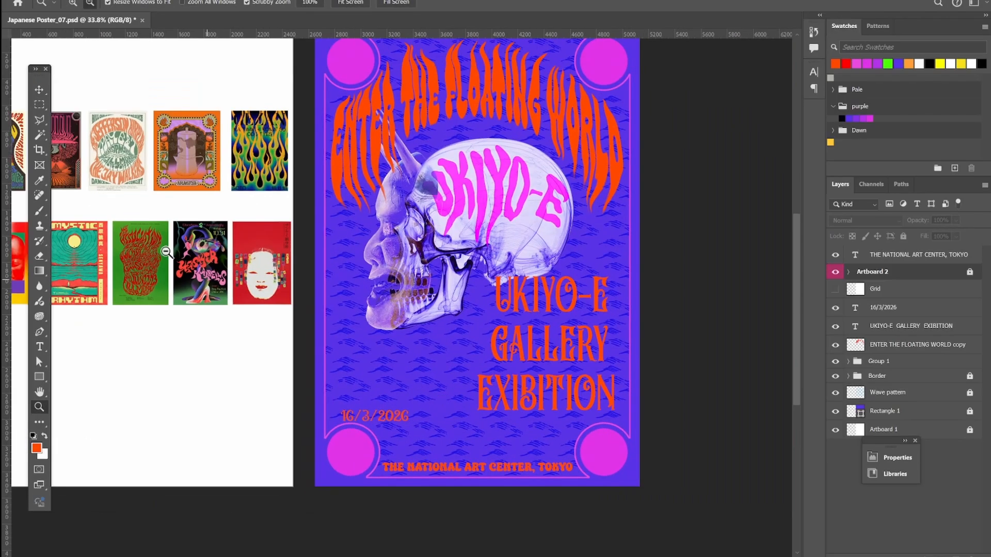
# - Scale down the three-line gallery title in the poster's lower-right area
pyautogui.press('v')
pyautogui.click(552, 346)
pyautogui.moveTo(612, 275); pyautogui.dragTo(607, 325)
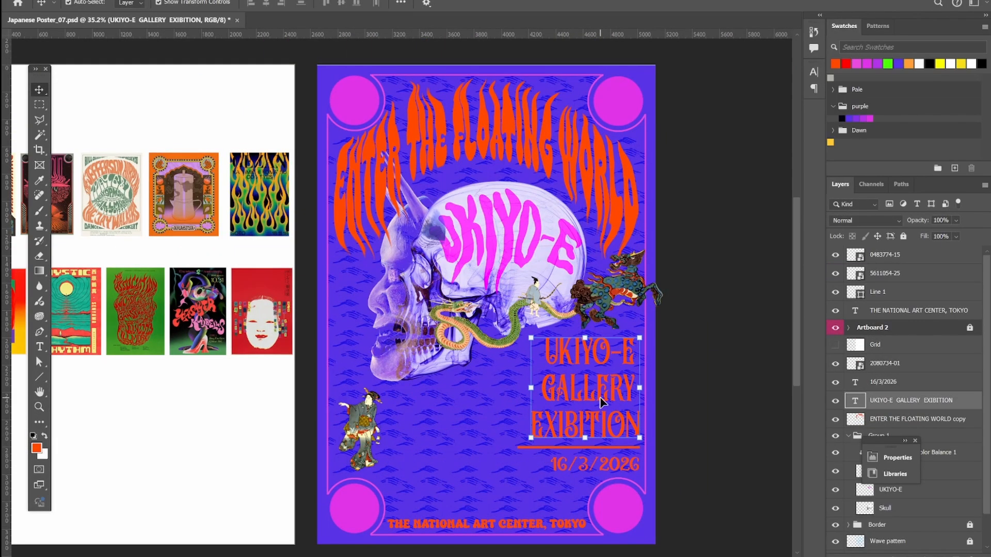
# - Duplicate the 16/3/2026 text beside the gallery title and replace the copy's wording with "YOKAI- DEMONS AND SPIRITS"
pyautogui.moveTo(594, 463); pyautogui.dragTo(444, 422)
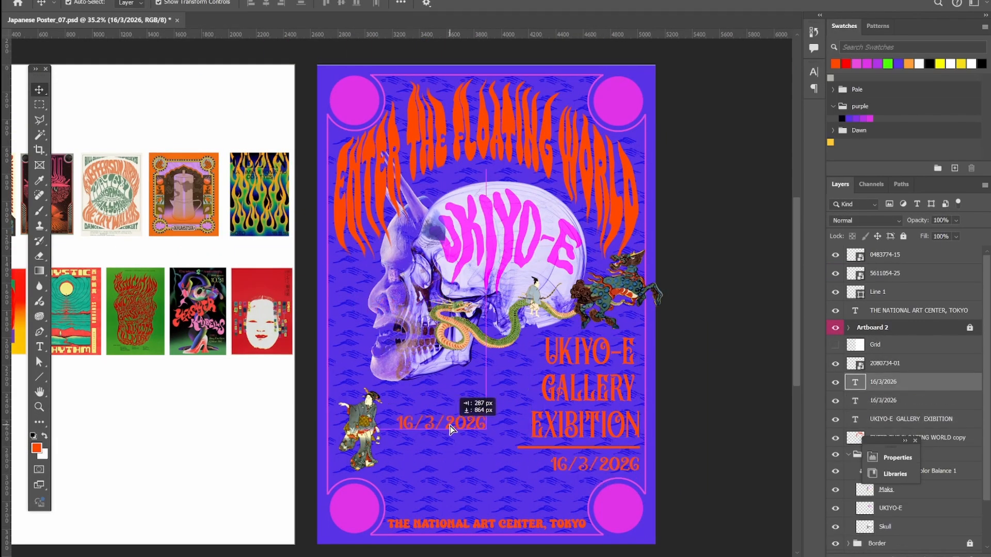
pyautogui.press('z')
pyautogui.click(494, 443)
pyautogui.press('t')
pyautogui.doubleClick(549, 395)
pyautogui.write('1')
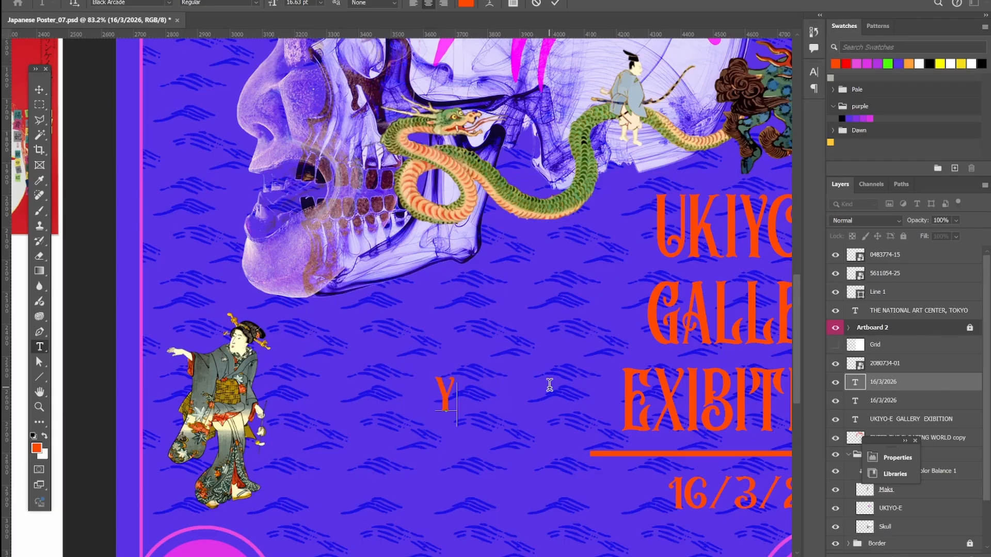
pyautogui.hscroll(3, 549, 387)
pyautogui.write('OKAI- DEMONS AND SPIRITS')
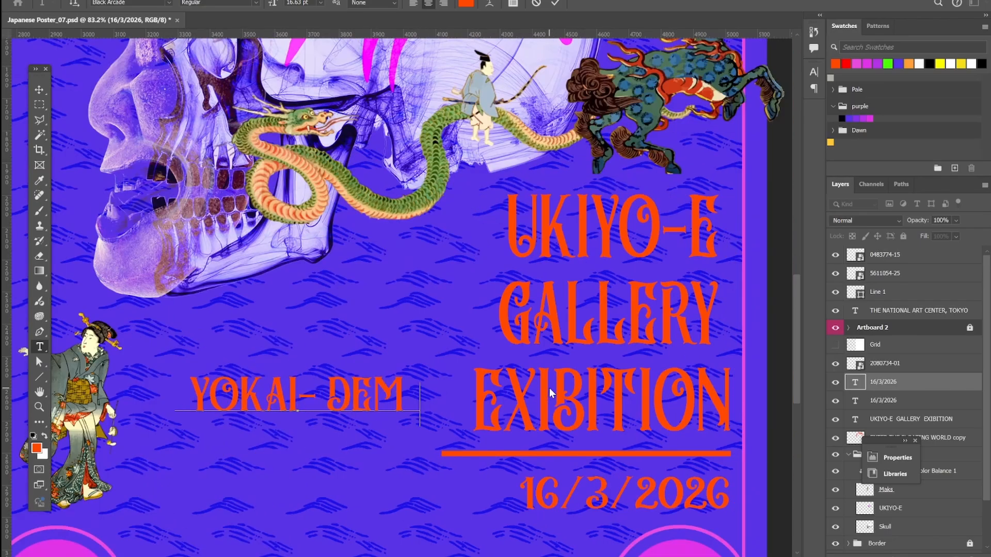
pyautogui.hotkey('ctrl', 'Return')
pyautogui.press('z')
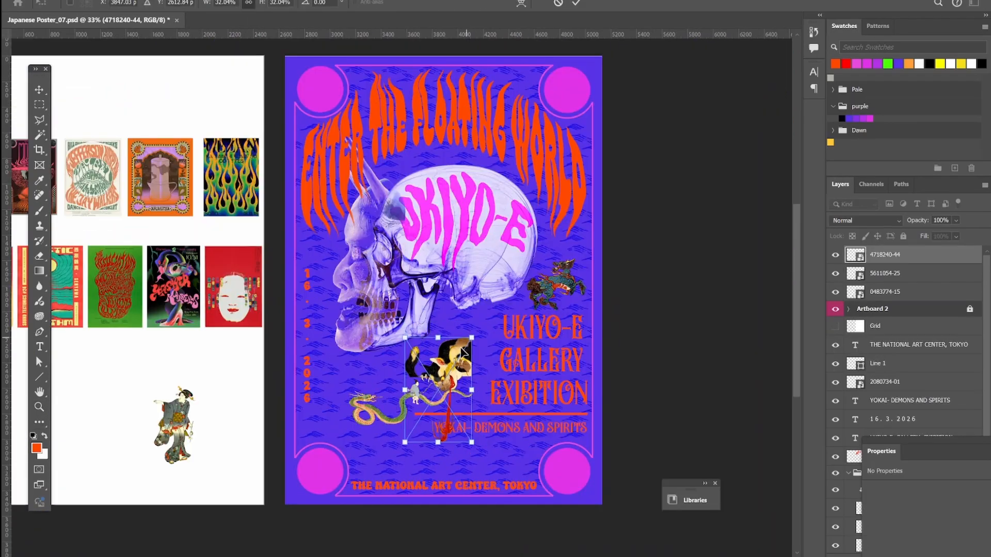
# - Place the 4718240-44 cat demon image along the poster's lower-left border
pyautogui.moveTo(439, 367); pyautogui.dragTo(307, 402)
pyautogui.press('Return')
pyautogui.press('z')
pyautogui.moveTo(498, 413); pyautogui.dragTo(542, 413)
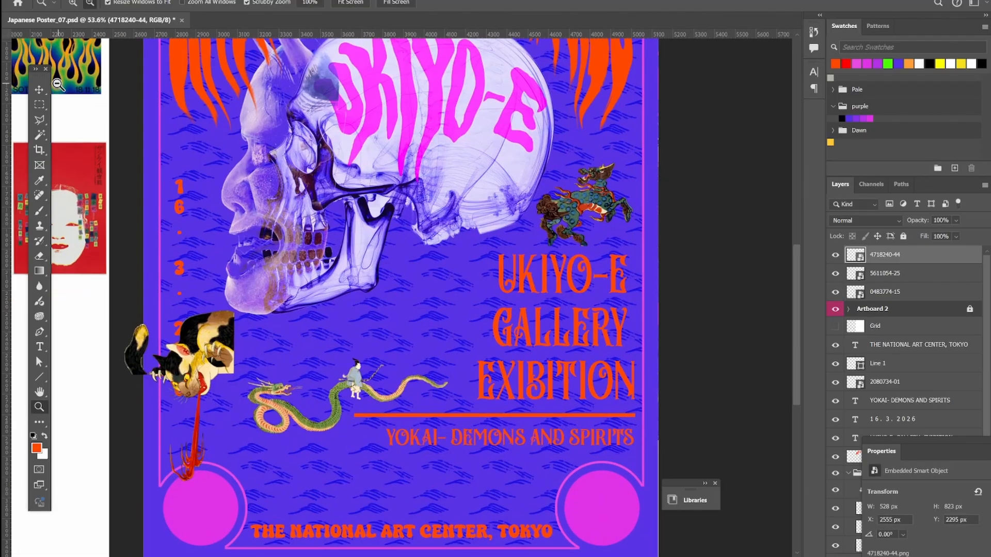
# - Move the cat demon to the poster's right edge beside the skull and the kirin creature beneath the skull
pyautogui.press('v')
pyautogui.moveTo(584, 206); pyautogui.dragTo(316, 468)
pyautogui.moveTo(195, 354); pyautogui.dragTo(611, 177)
pyautogui.press('v')
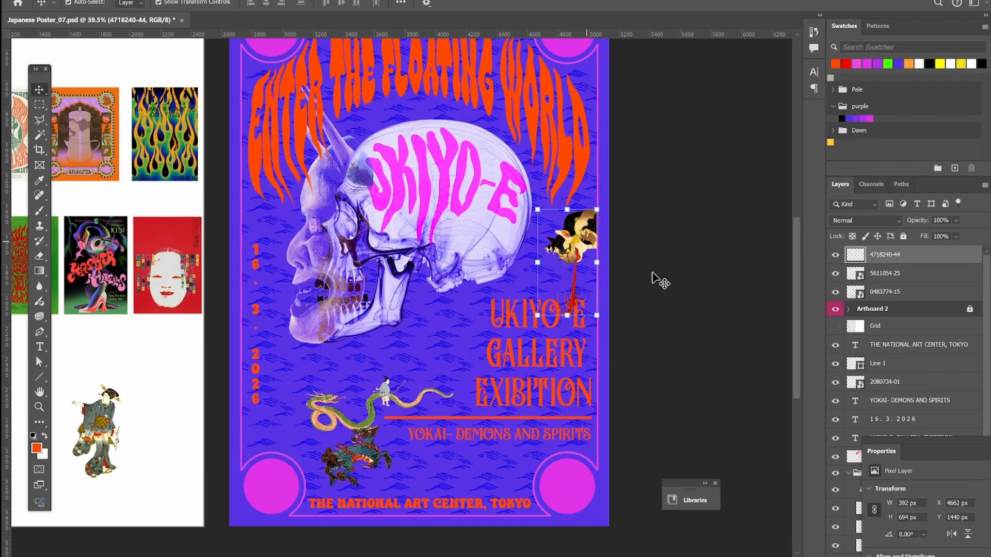
pyautogui.moveTo(367, 462); pyautogui.dragTo(454, 328)
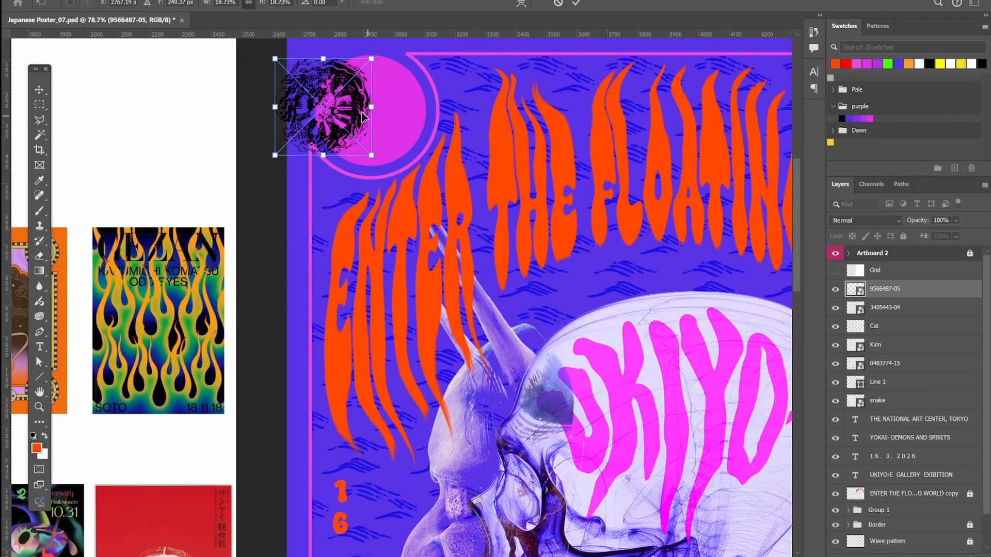
# - Centre the 9566487-05 round emblem in the poster's upper-left circle and set its blend mode to Divide
pyautogui.moveTo(354, 109); pyautogui.dragTo(393, 109)
pyautogui.press('Return')
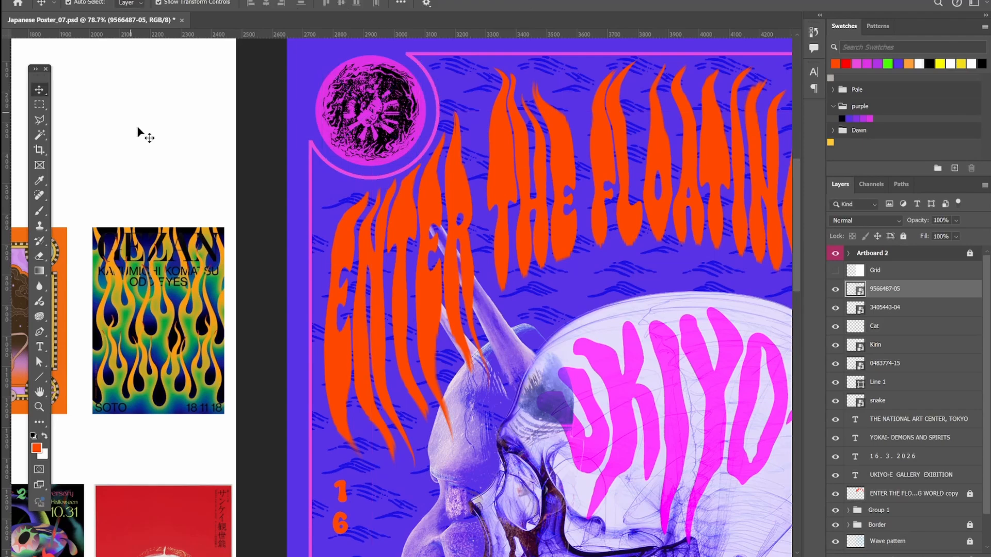
pyautogui.click(139, 133)
pyautogui.scroll(5, 369, 111)
pyautogui.moveTo(475, 179); pyautogui.dragTo(479, 179)
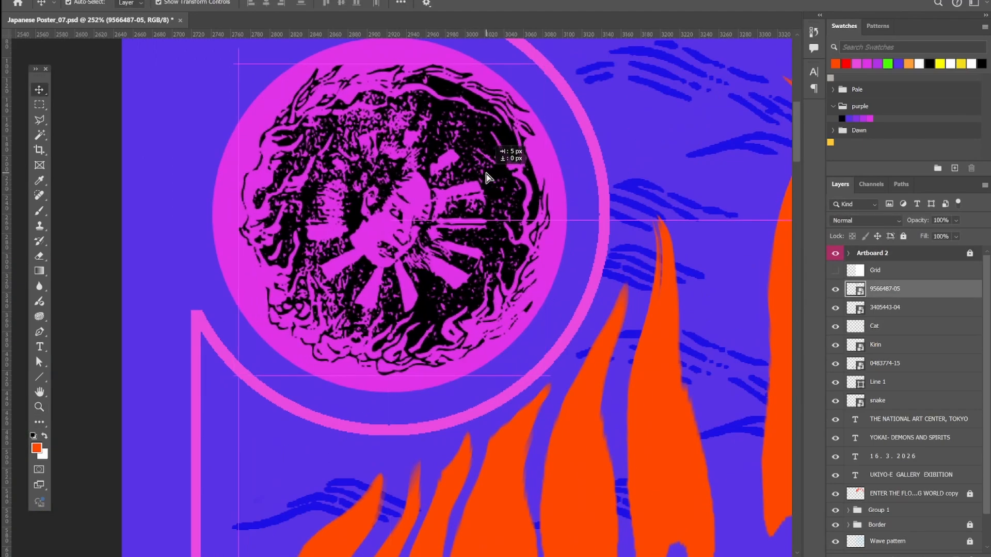
pyautogui.click(865, 220)
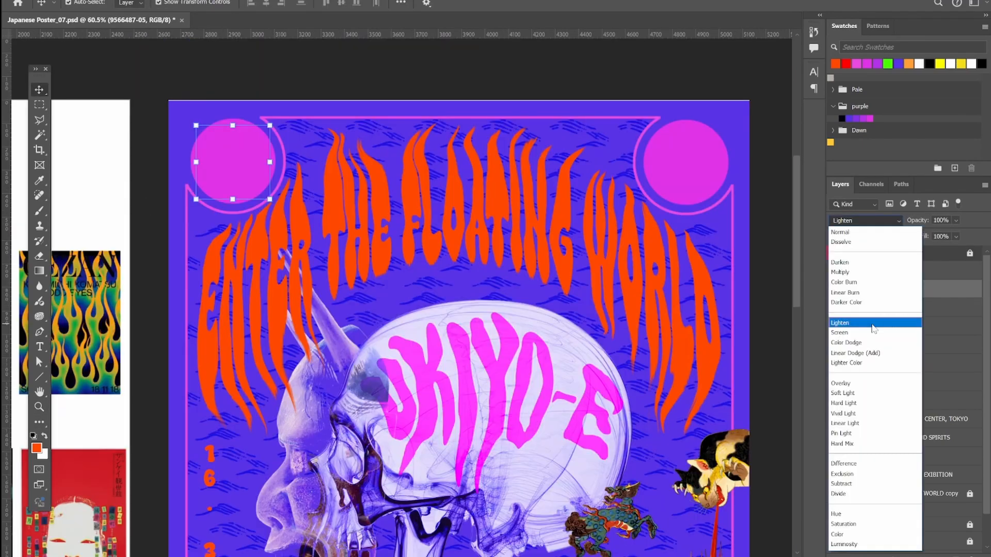
pyautogui.click(839, 494)
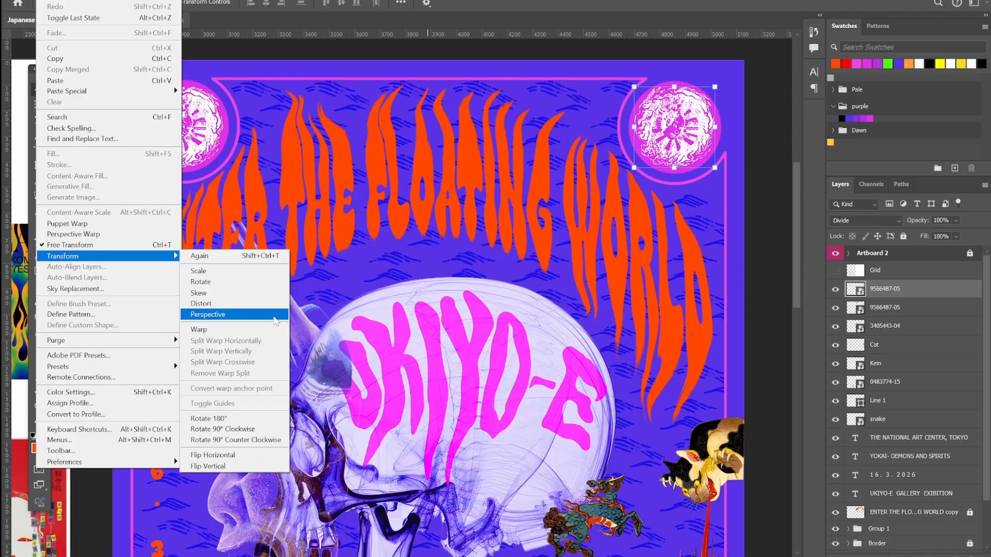
# - Fine-tune the position of the copied round emblem inside the poster's upper-right circle
pyautogui.press('Escape')
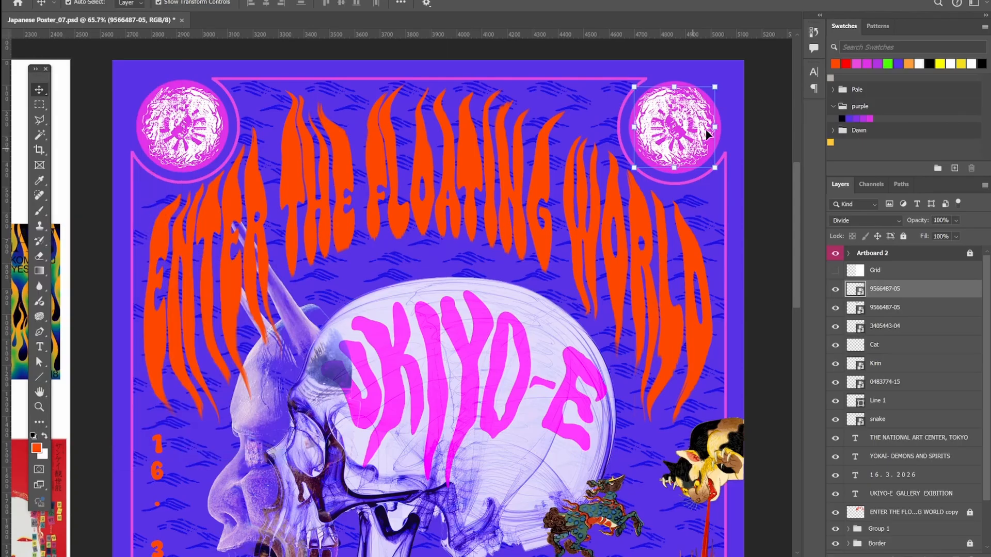
pyautogui.click(759, 137)
pyautogui.moveTo(686, 126); pyautogui.dragTo(692, 132)
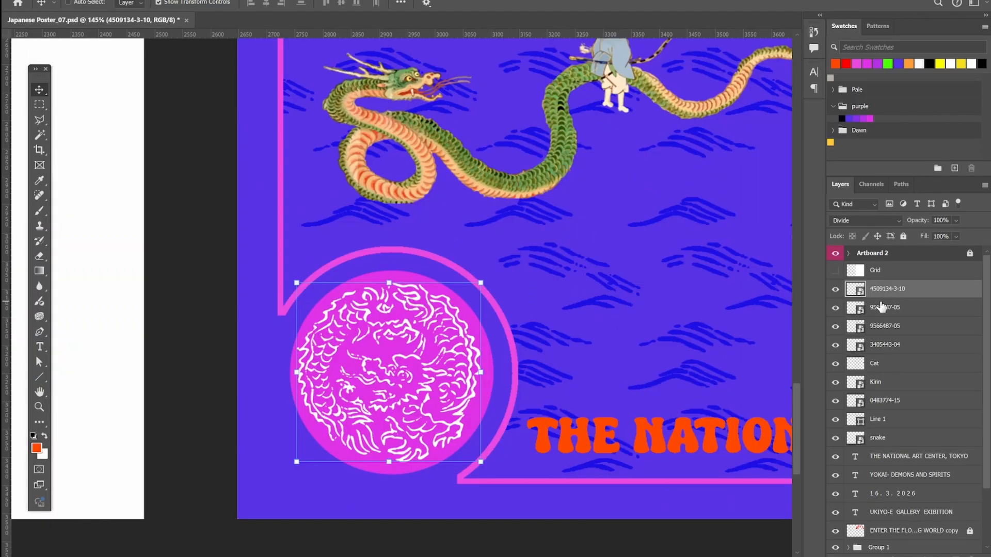
pyautogui.moveTo(392, 361); pyautogui.dragTo(649, 284)
pyautogui.click(392, 372)
pyautogui.hotkey('alt', 'e')
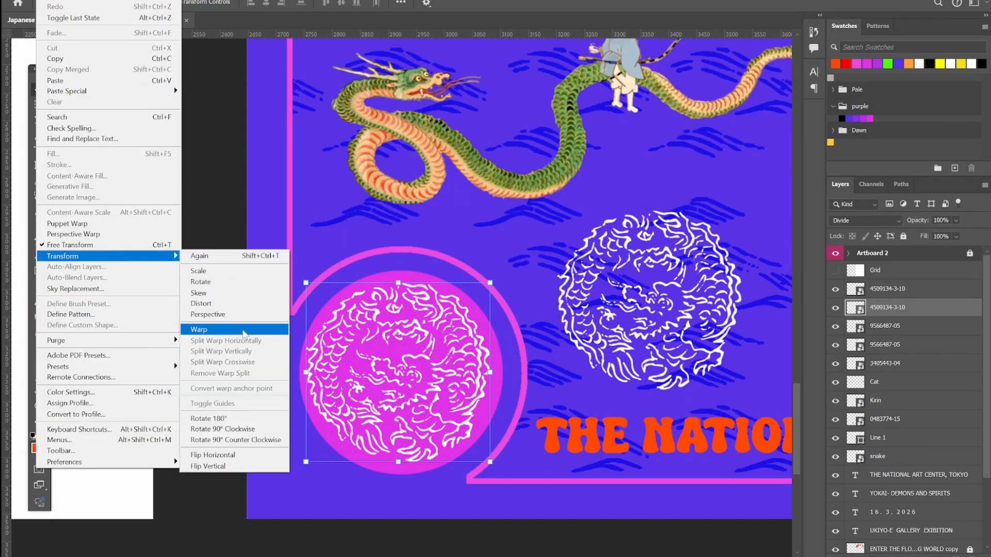
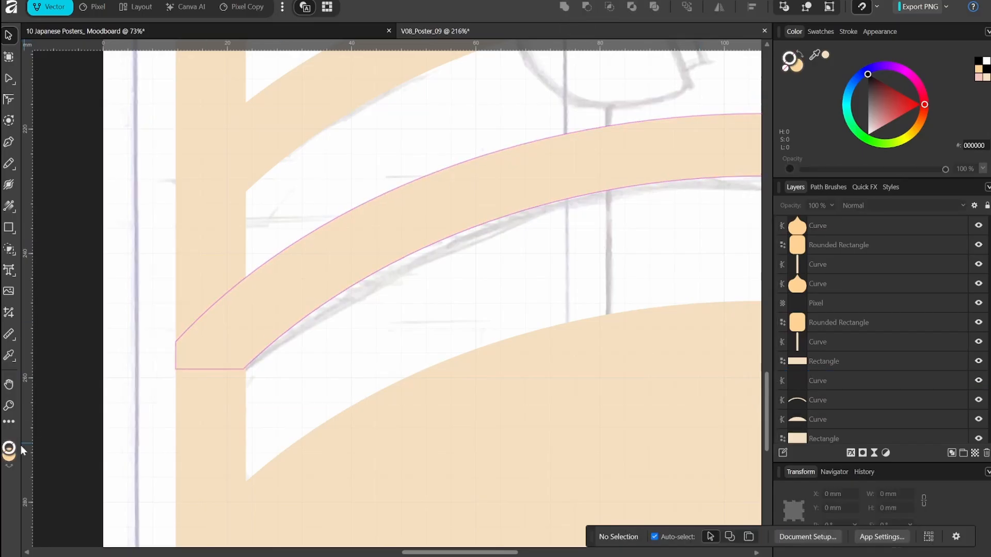
# - In Affinity, trim the upper bridge railing's overhang beyond the right post by subtracting a rectangle
pyautogui.scroll(-5, 615, 289)
pyautogui.scroll(6, 243, 219)
pyautogui.press('m')
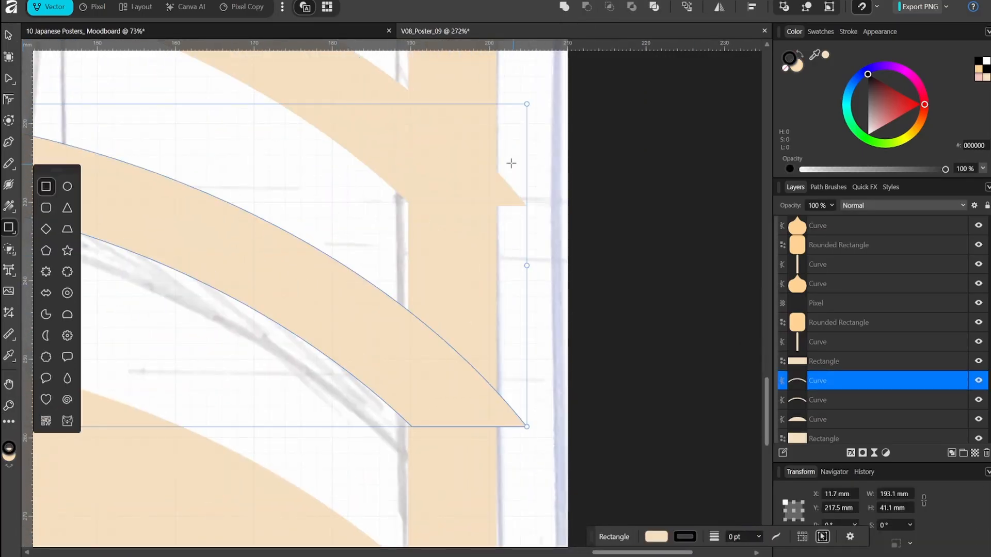
pyautogui.moveTo(497, 159); pyautogui.dragTo(540, 441)
pyautogui.press('a')
pyautogui.keyDown('shift'); pyautogui.click(272, 270); pyautogui.keyUp('shift')
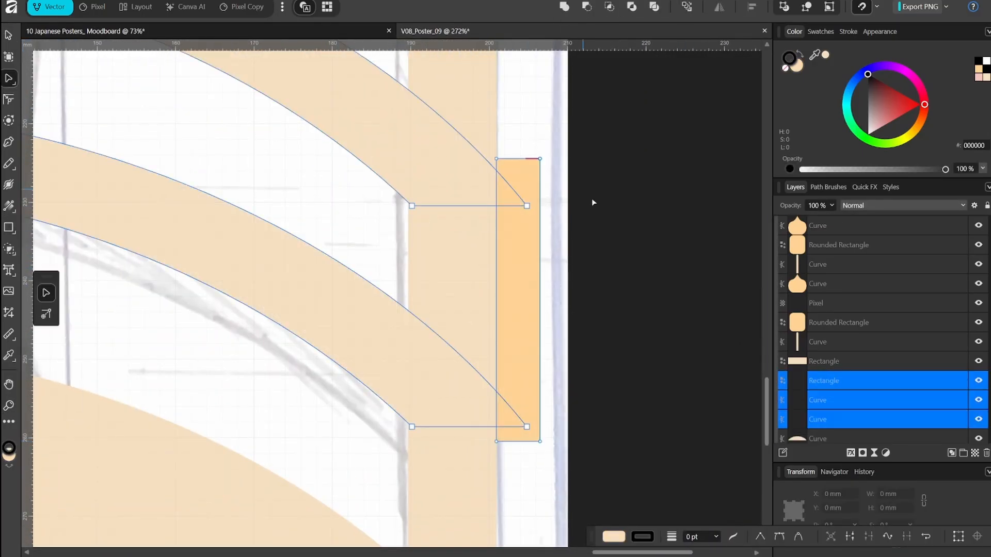
pyautogui.click(587, 6)
# - Trim the lower bridge railing's overhang beyond the right post, using a new rectangle as the cutter
pyautogui.click(9, 227)
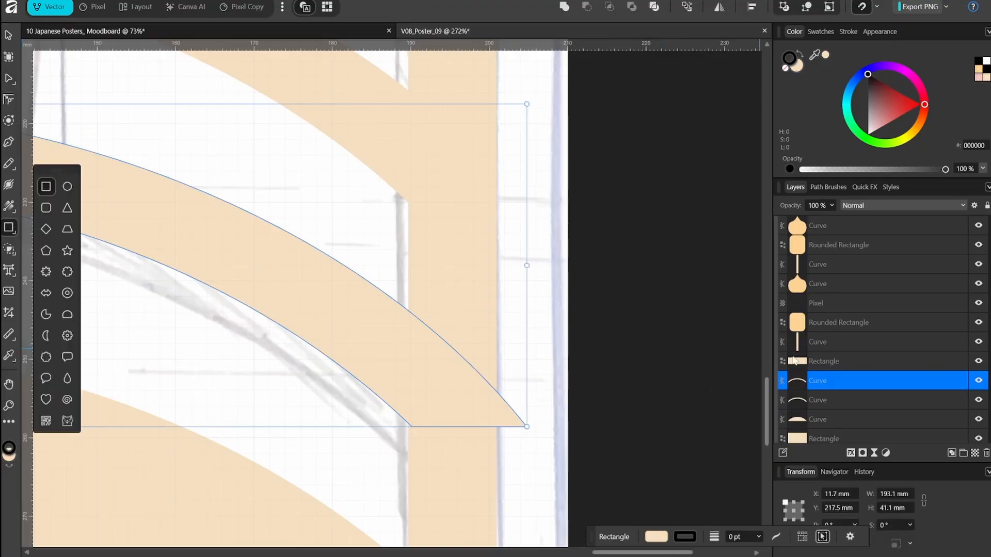
pyautogui.moveTo(496, 342); pyautogui.dragTo(539, 489)
pyautogui.press('v')
pyautogui.keyDown('shift'); pyautogui.click(319, 316); pyautogui.keyUp('shift')
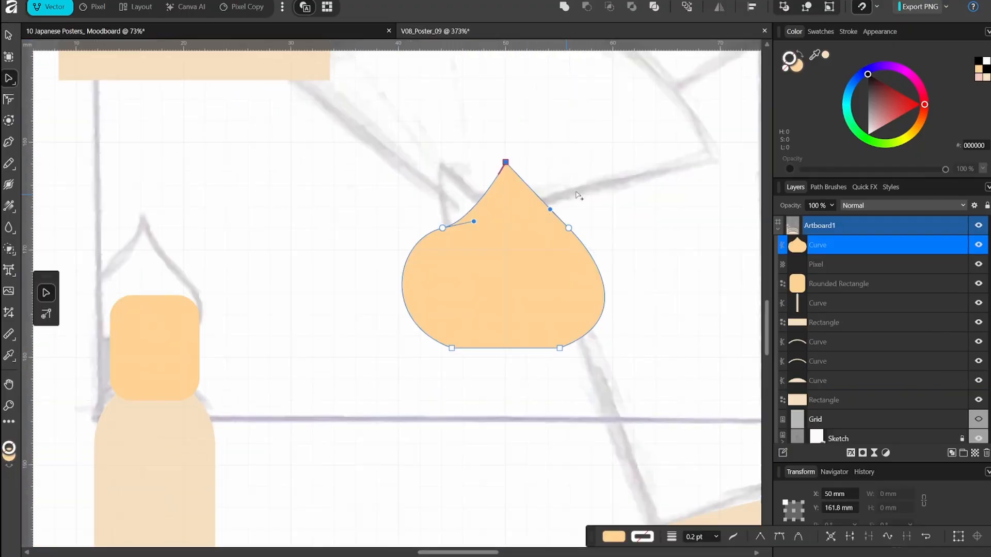
pyautogui.hotkey('ctrl', 'd')
pyautogui.press('z')
pyautogui.click(250, 256)
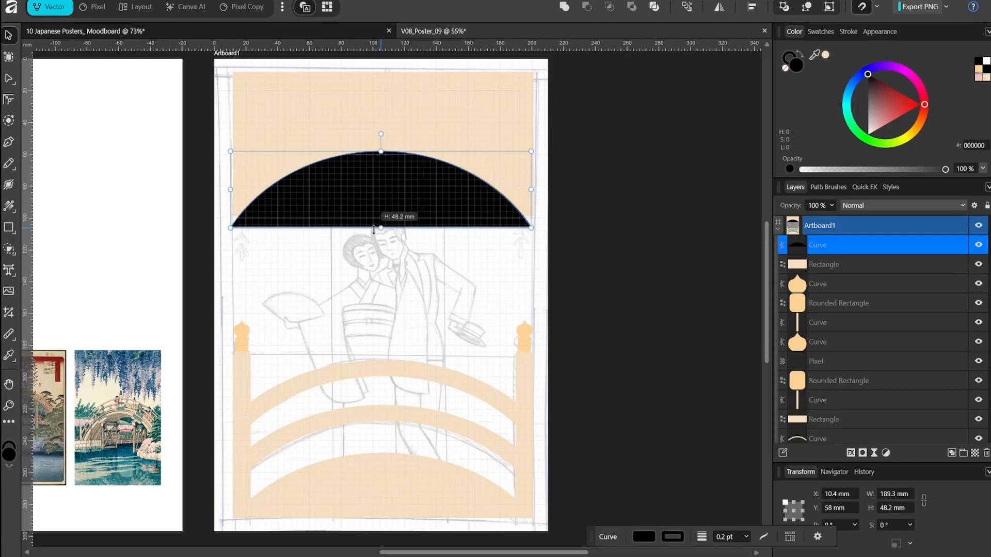
# - Enlarge the black arch to 190.5 × 58.6 mm and subtract it from the beige rectangle across the poster's upper part
pyautogui.moveTo(384, 206)
pyautogui.mouseDown()
pyautogui.moveTo(397, 230)
pyautogui.moveTo(422, 225)
pyautogui.moveTo(424, 198)
pyautogui.mouseUp()
pyautogui.scroll(2, 368, 124)
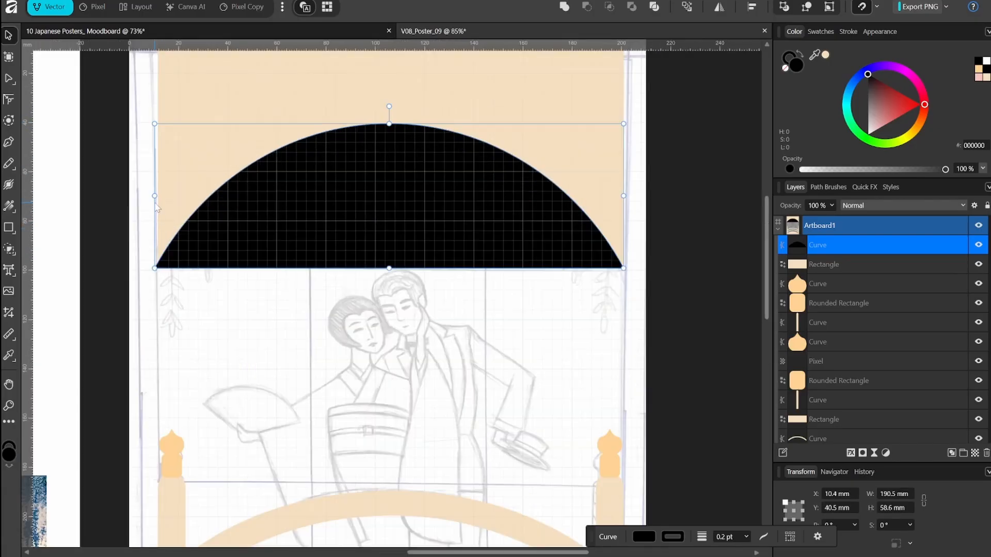
pyautogui.click(609, 227)
pyautogui.keyDown('shift'); pyautogui.click(515, 223); pyautogui.keyUp('shift')
pyautogui.click(587, 6)
pyautogui.scroll(3, 716, 235)
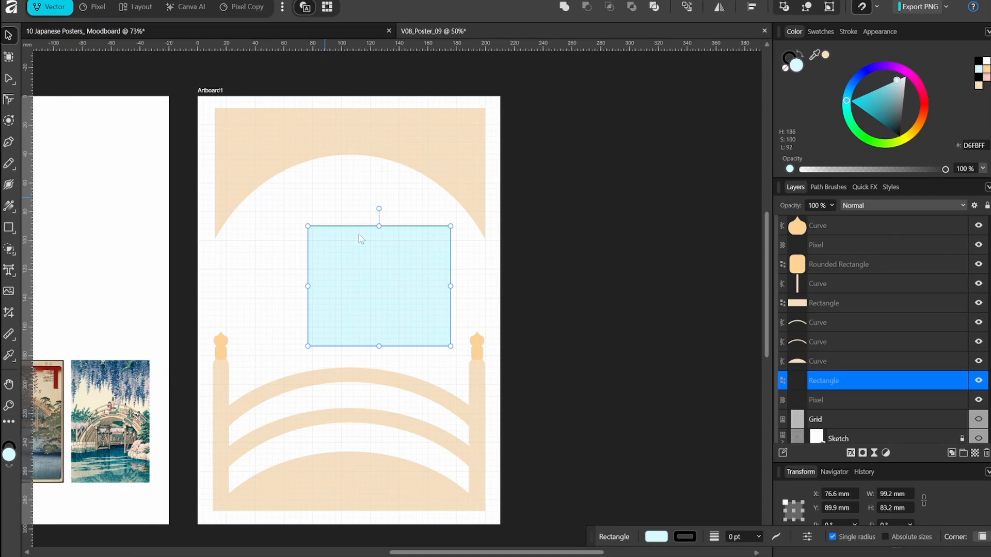
# - Align the light-blue rectangle with the beige frame's upper-left corner and stretch it to fill the whole bridge frame
pyautogui.moveTo(380, 278); pyautogui.dragTo(285, 169)
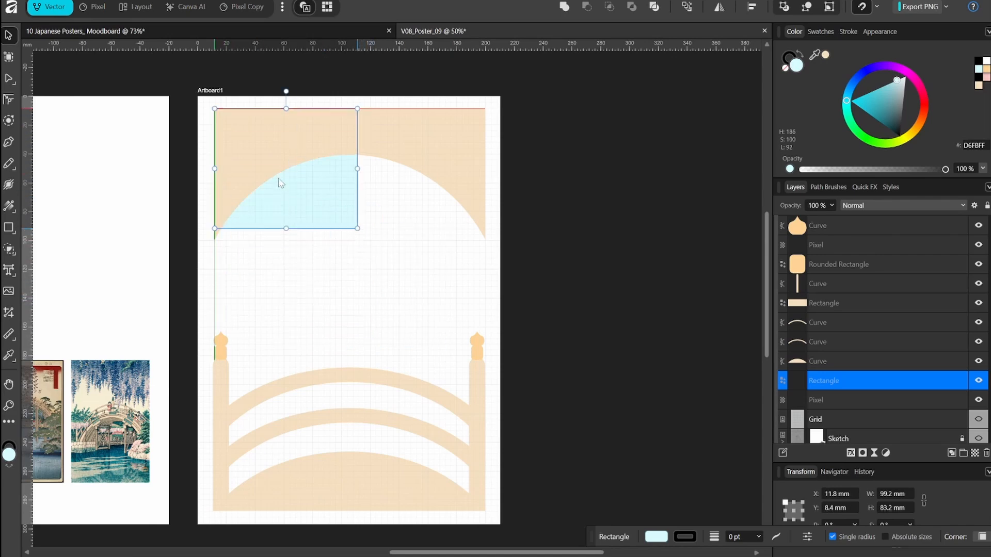
pyautogui.moveTo(358, 169); pyautogui.dragTo(485, 163)
pyautogui.moveTo(350, 229); pyautogui.dragTo(350, 508)
pyautogui.click(542, 362)
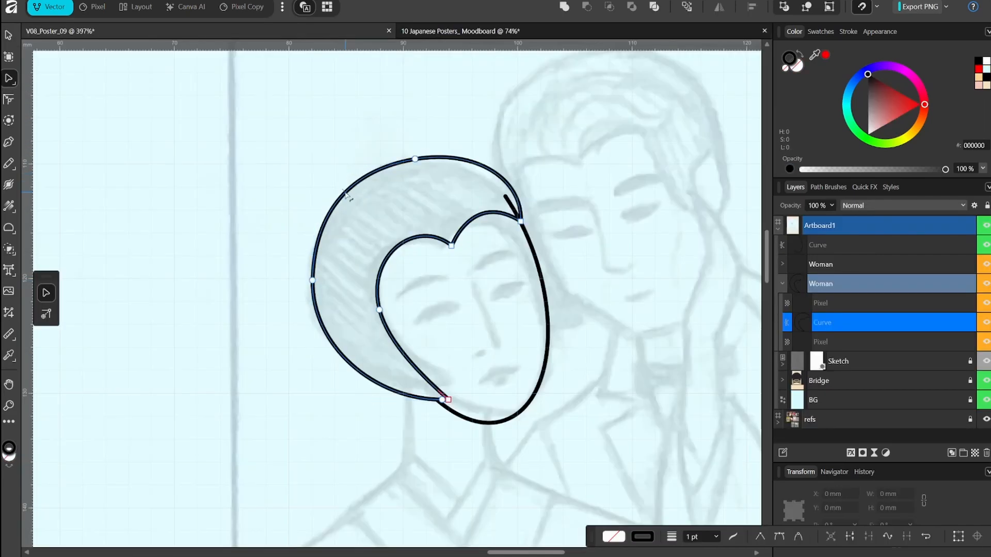
# - Adjust the handles at the crown of the woman's hair outline so the curve follows the sketched bun more closely
pyautogui.moveTo(346, 196); pyautogui.dragTo(386, 166)
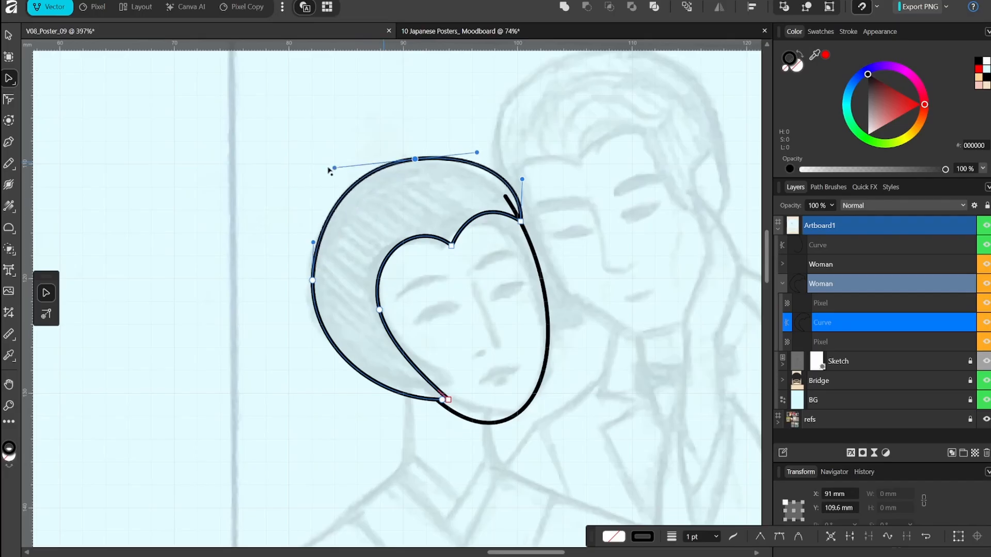
pyautogui.moveTo(476, 148); pyautogui.dragTo(460, 155)
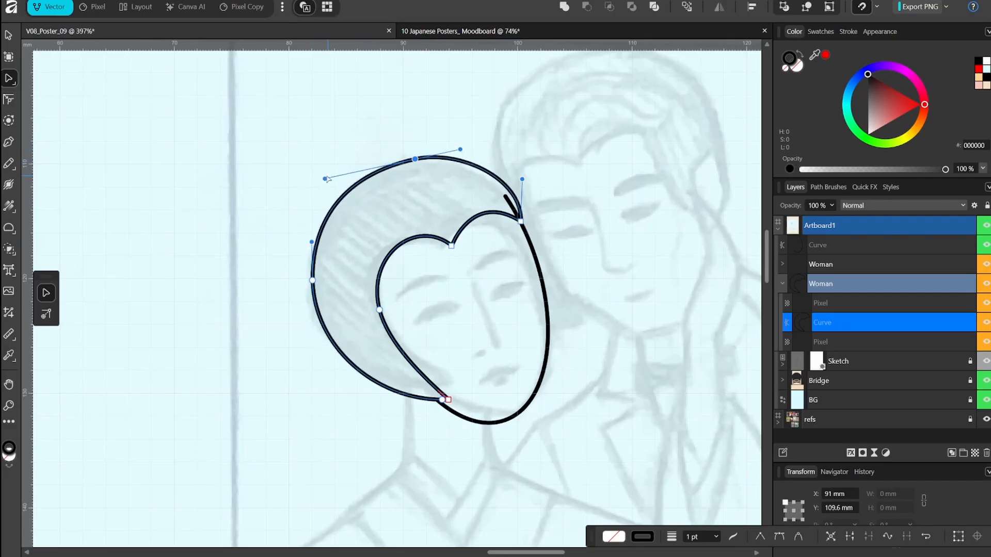
pyautogui.moveTo(326, 179); pyautogui.dragTo(338, 176)
# - Move the woman's face curve to meet the hairline at the temple and refine the hair outline's crown
pyautogui.click(543, 206)
pyautogui.click(519, 217)
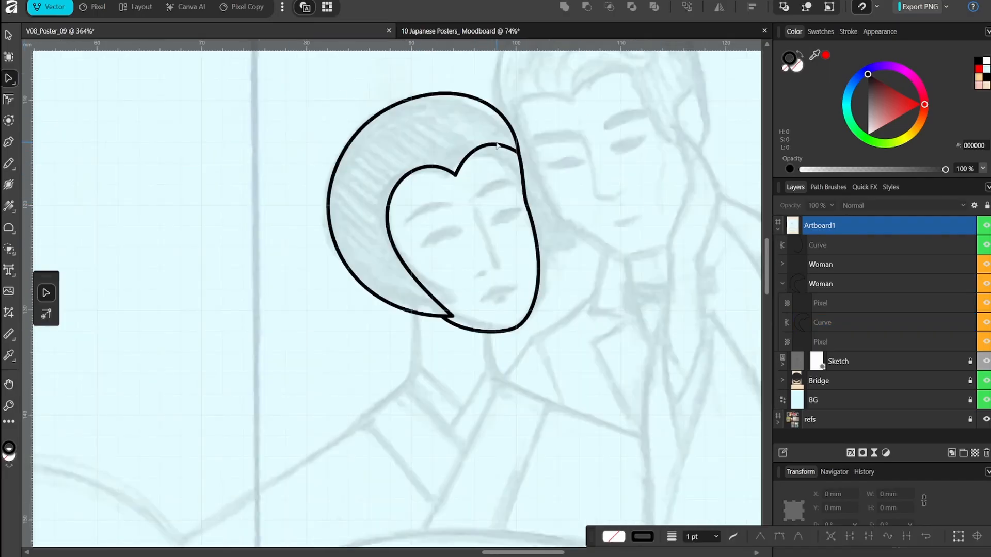
pyautogui.click(497, 146)
pyautogui.click(415, 101)
pyautogui.click(518, 151)
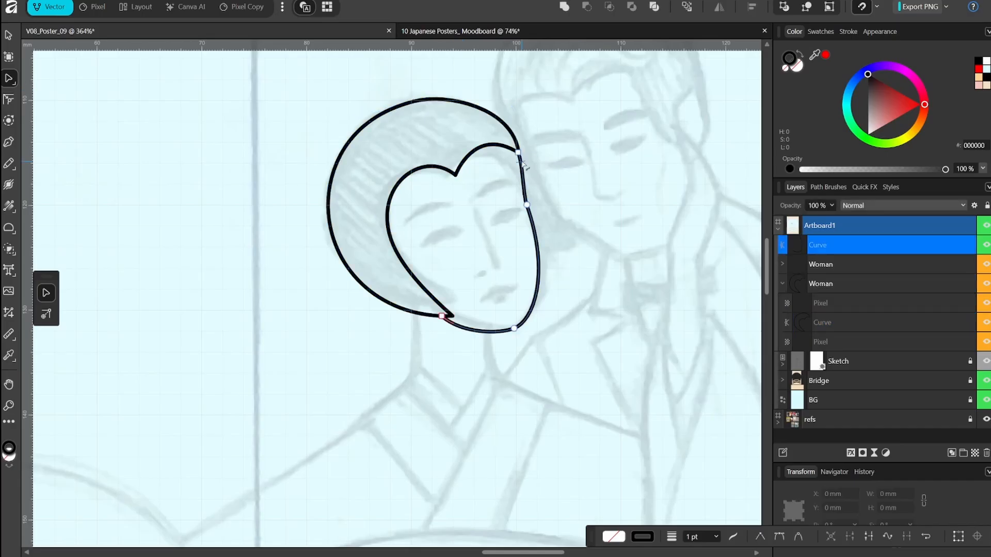
pyautogui.click(520, 155)
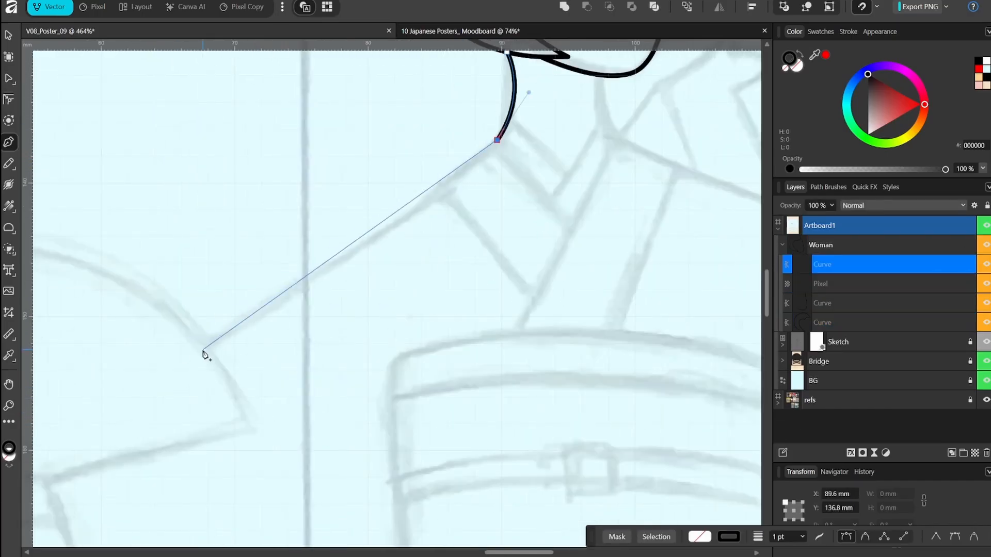
# - Extend the woman's neck curve with the Pen tool along her sloping shoulder to the edge of the fan
pyautogui.moveTo(206, 347); pyautogui.dragTo(102, 367)
pyautogui.press('Escape')
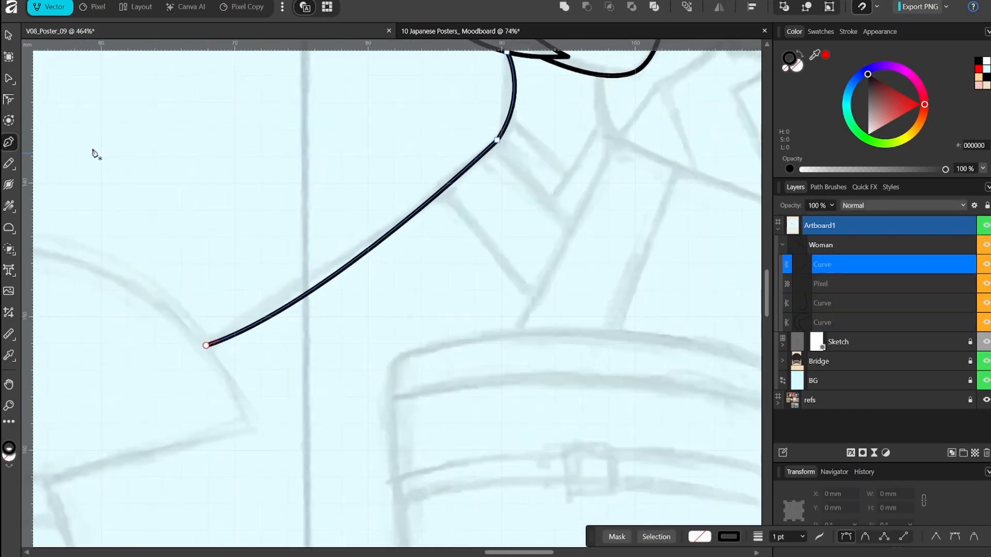
pyautogui.press('a')
pyautogui.scroll(2, 397, 295)
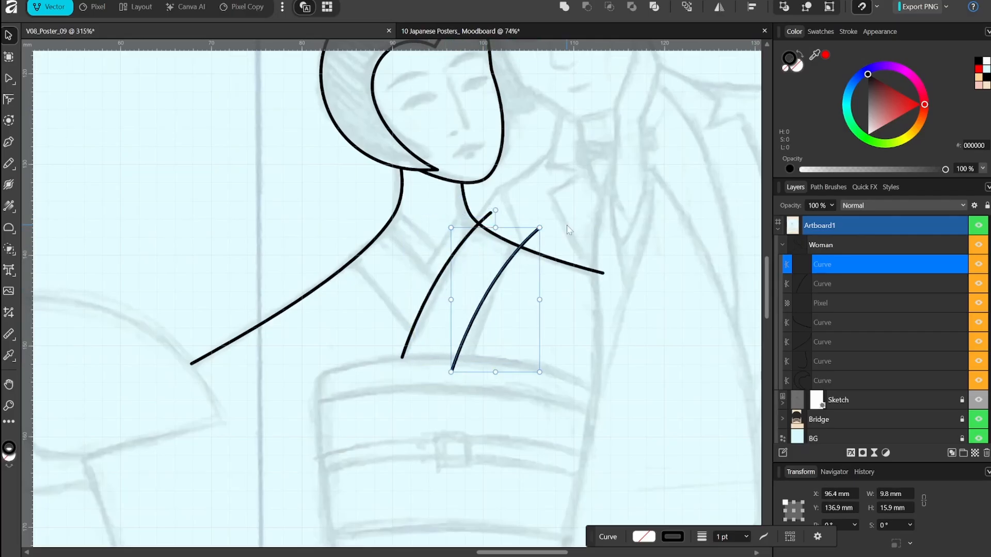
# - Duplicate the two kimono collar curves and mirror the copies across the woman's chest to form the crossing collar
pyautogui.press('v')
pyautogui.click(538, 234)
pyautogui.keyDown('ctrl'); pyautogui.click(538, 235); pyautogui.keyUp('ctrl')
pyautogui.keyDown('ctrl'); pyautogui.keyDown('shift'); pyautogui.click(480, 222); pyautogui.keyUp('shift'); pyautogui.keyUp('ctrl')
pyautogui.hotkey('ctrl', 'j')
pyautogui.moveTo(402, 293); pyautogui.dragTo(439, 294)
pyautogui.click(609, 200)
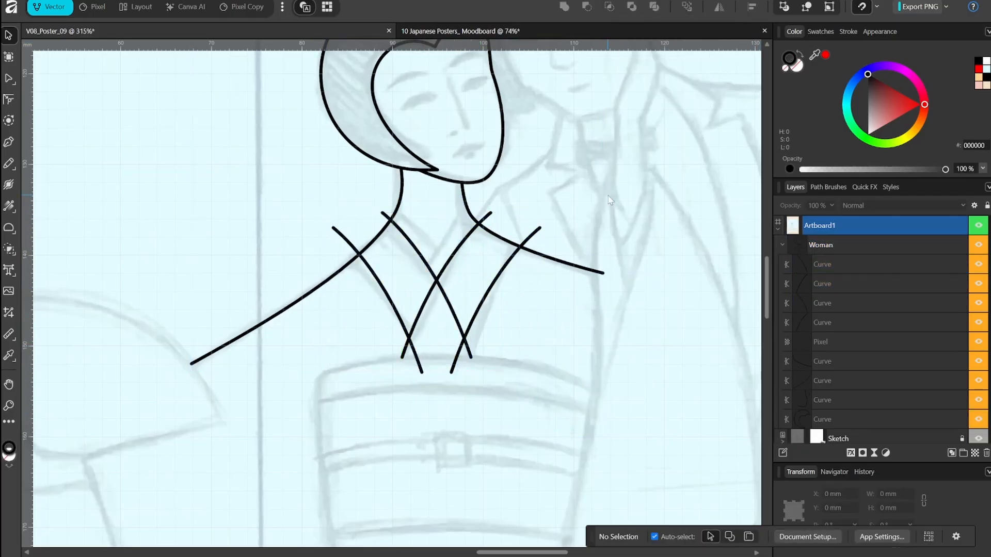
# - Select the collar, neck and shoulder curves and trim the overlapping ends of the kimono collar with the Shape Builder
pyautogui.moveTo(537, 395); pyautogui.dragTo(316, 202)
pyautogui.press('x')
pyautogui.scroll(3, 548, 259)
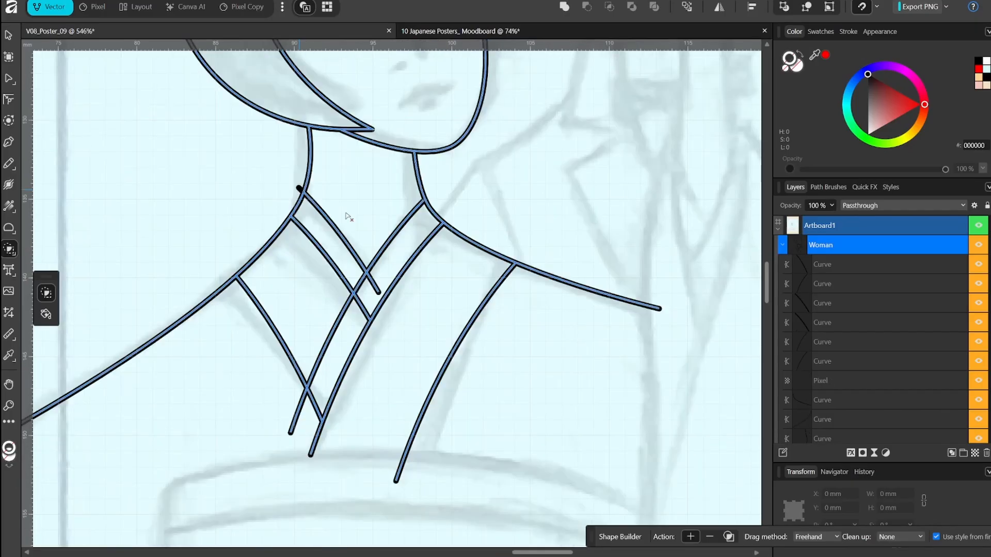
pyautogui.moveTo(397, 281); pyautogui.dragTo(296, 386)
pyautogui.scroll(-5, 305, 253)
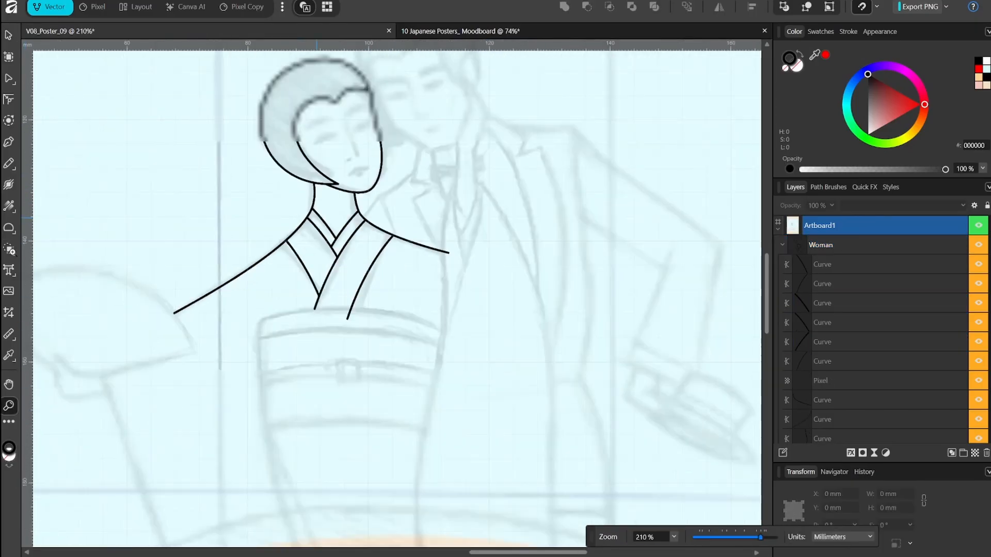
# - Duplicate the 31.5 mm wide arc at the obi's upper edge and place copies along the waistband's lower lines
pyautogui.scroll(6, 304, 253)
pyautogui.press('a')
pyautogui.click(305, 253)
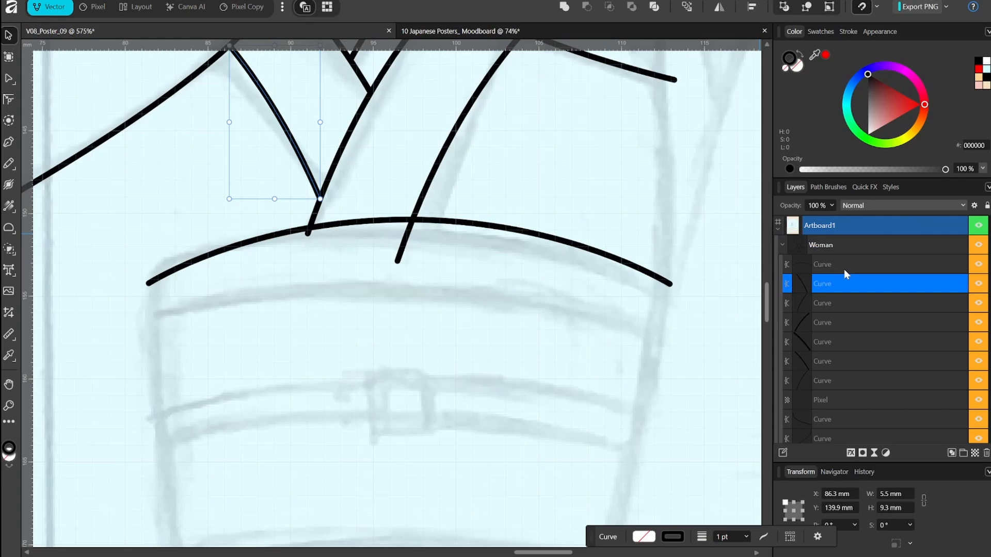
pyautogui.click(843, 271)
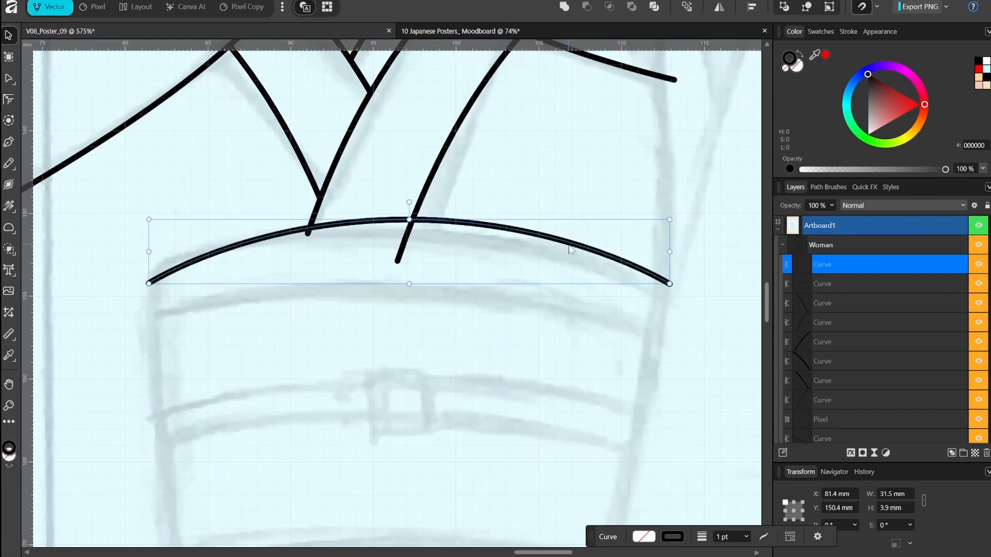
pyautogui.hotkey('ctrl', 'j')
pyautogui.click(624, 311)
pyautogui.scroll(1, 624, 312)
pyautogui.click(509, 460)
pyautogui.click(832, 270)
pyautogui.hotkey('ctrl', 'j')
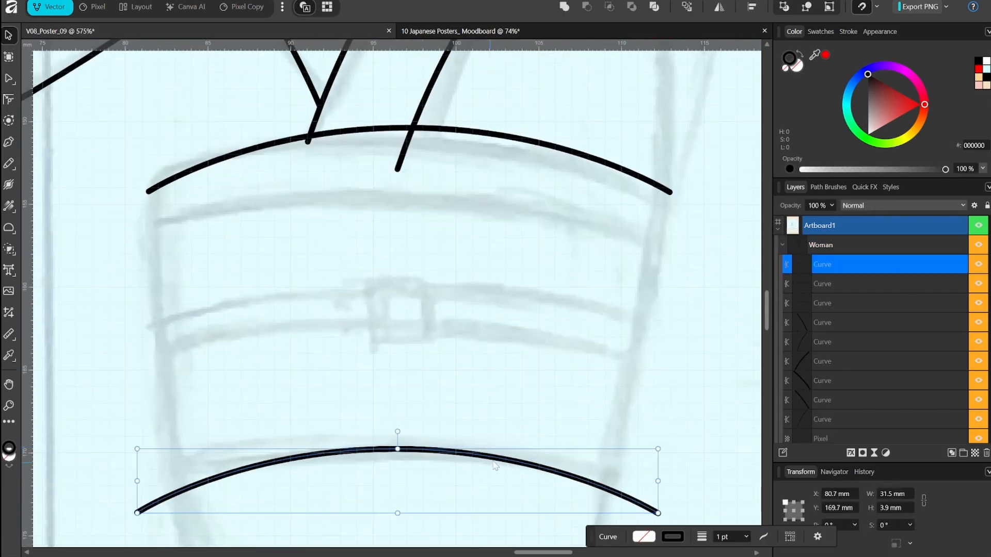
# - Place another copy of the obi arc across the middle of the waistband and duplicate it for the double cord line
pyautogui.moveTo(509, 459)
pyautogui.mouseDown()
pyautogui.moveTo(509, 296)
pyautogui.moveTo(537, 328)
pyautogui.mouseUp()
pyautogui.click(509, 297)
pyautogui.click(832, 270)
pyautogui.hotkey('ctrl', 'j')
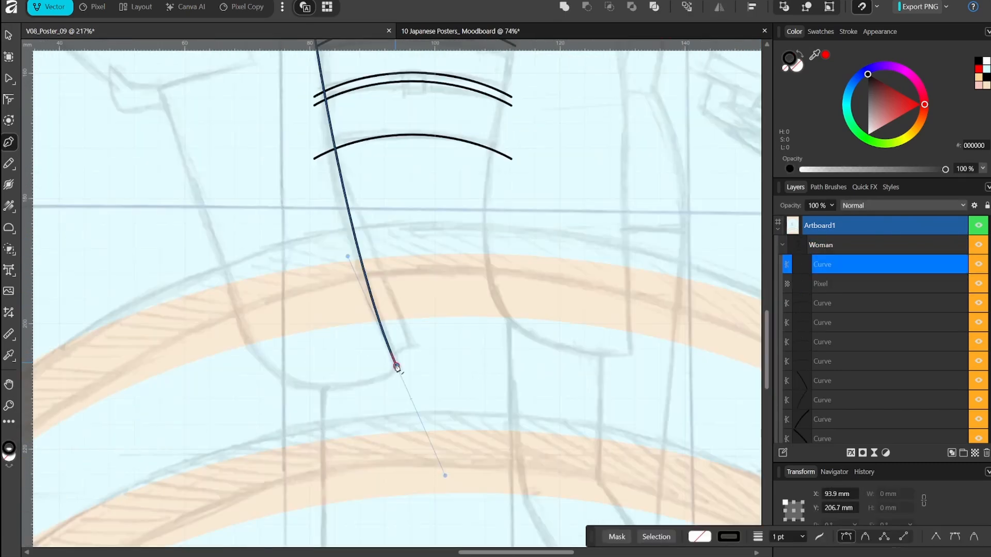
# - Draw the kimono's long hanging sleeve below the fan hand, then adjust its upper end and rounded lower corner
pyautogui.scroll(3, 394, 365)
pyautogui.moveTo(396, 449); pyautogui.dragTo(252, 413)
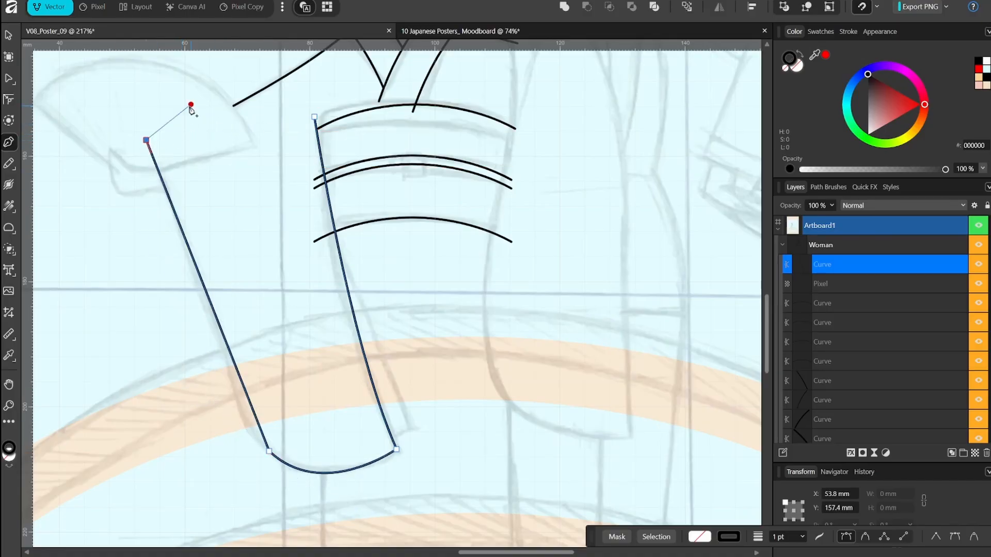
pyautogui.moveTo(197, 228); pyautogui.dragTo(207, 228)
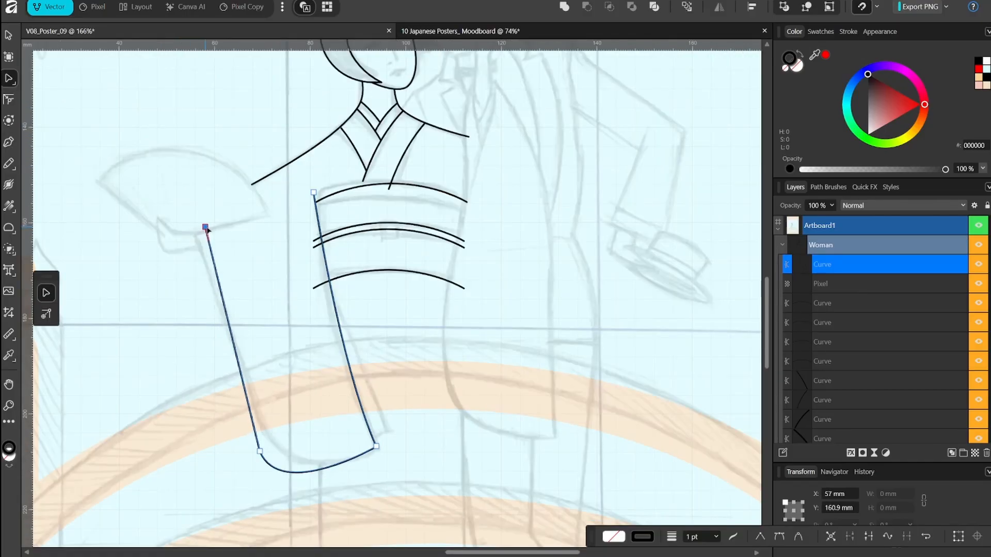
pyautogui.click(256, 275)
pyautogui.keyDown('ctrl'); pyautogui.moveTo(274, 491); pyautogui.dragTo(330, 491); pyautogui.keyUp('ctrl')
pyautogui.click(250, 415)
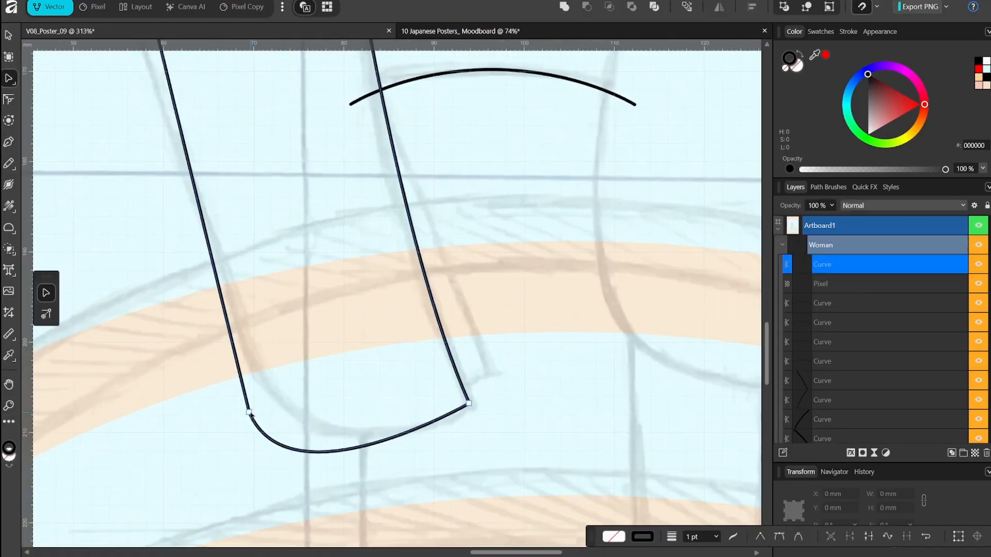
pyautogui.click(329, 501)
pyautogui.click(448, 438)
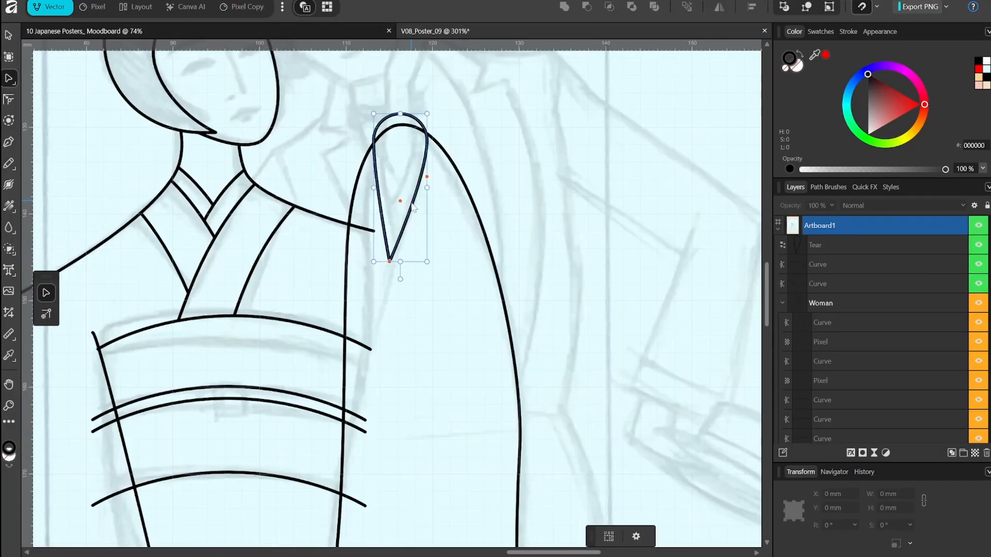
# - Trim the tear shape inside the raised sleeve's opening and draw the woman's forearm and hand reaching for the man's cheek
pyautogui.click(8, 249)
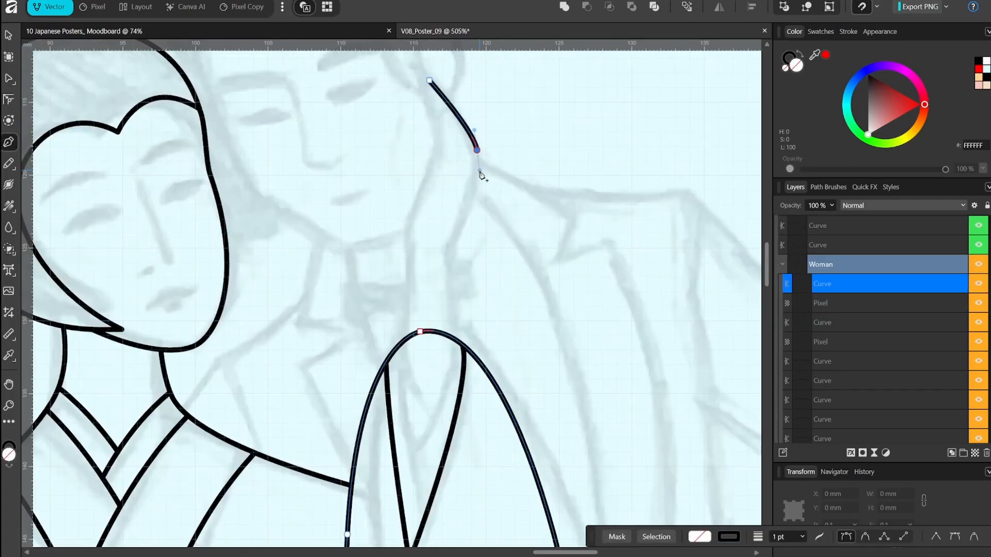
pyautogui.click(453, 248)
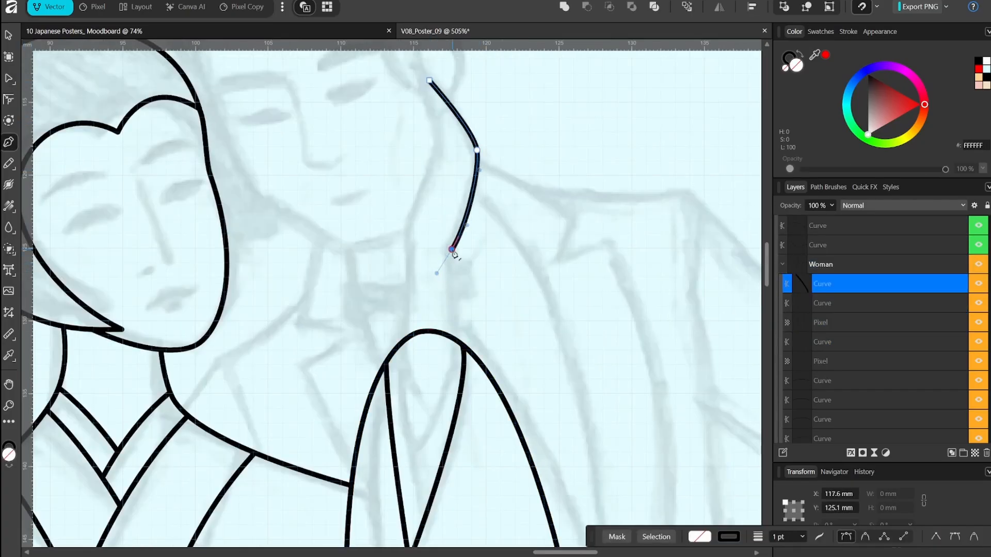
pyautogui.scroll(-1, 458, 383)
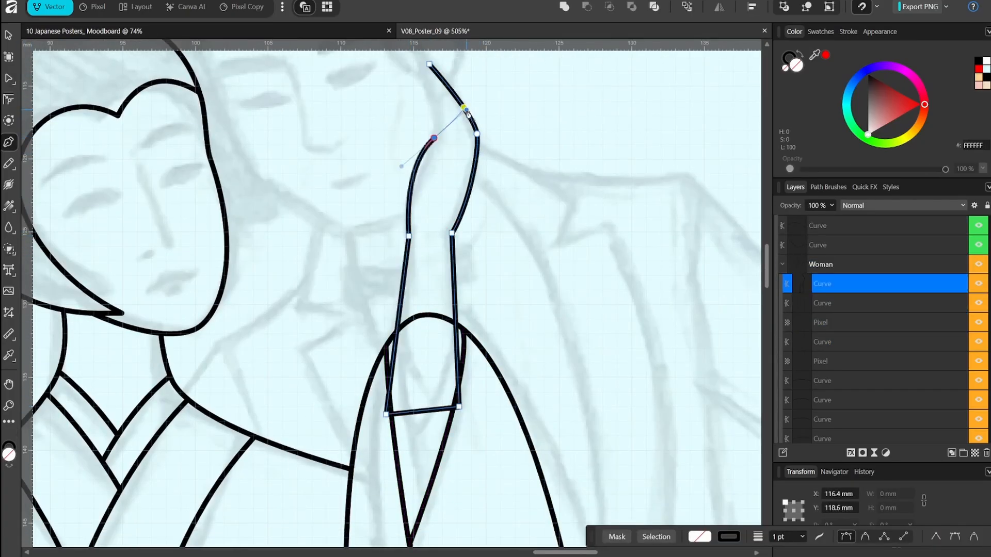
pyautogui.scroll(2, 405, 152)
pyautogui.press('Escape')
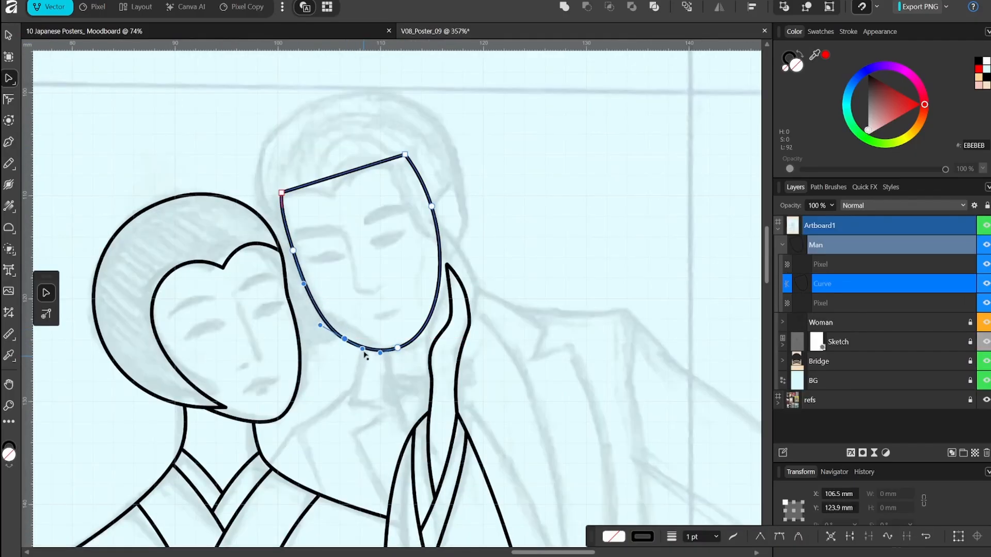
# - Draw a rounded rectangle over the upper part of the man's head and convert it to curves
pyautogui.click(9, 227)
pyautogui.click(78, 254)
pyautogui.moveTo(281, 114); pyautogui.dragTo(438, 243)
pyautogui.rightClick(114, 176)
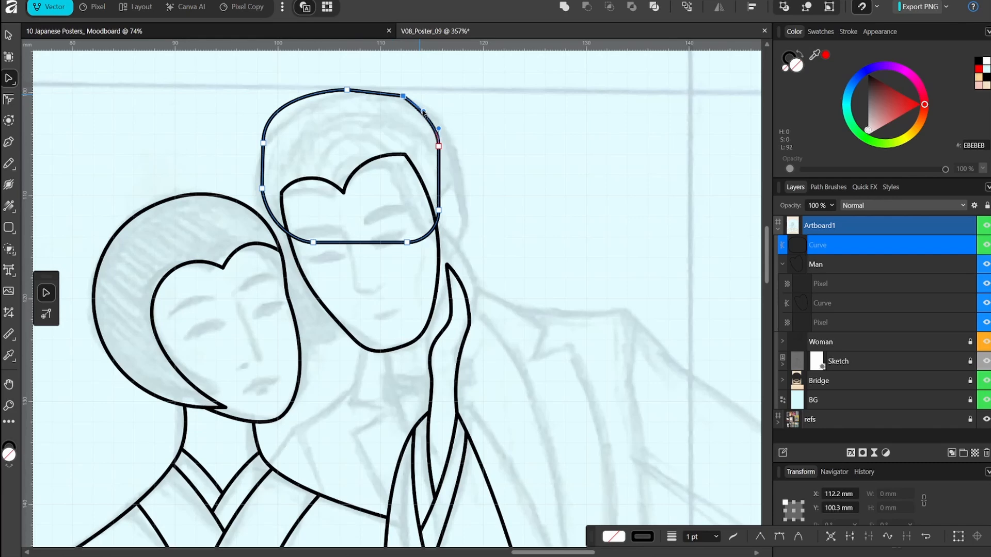
# - Reshape the converted rectangle into the man's rounded hair outline and adjust his face contour beside the ear
pyautogui.click(514, 167)
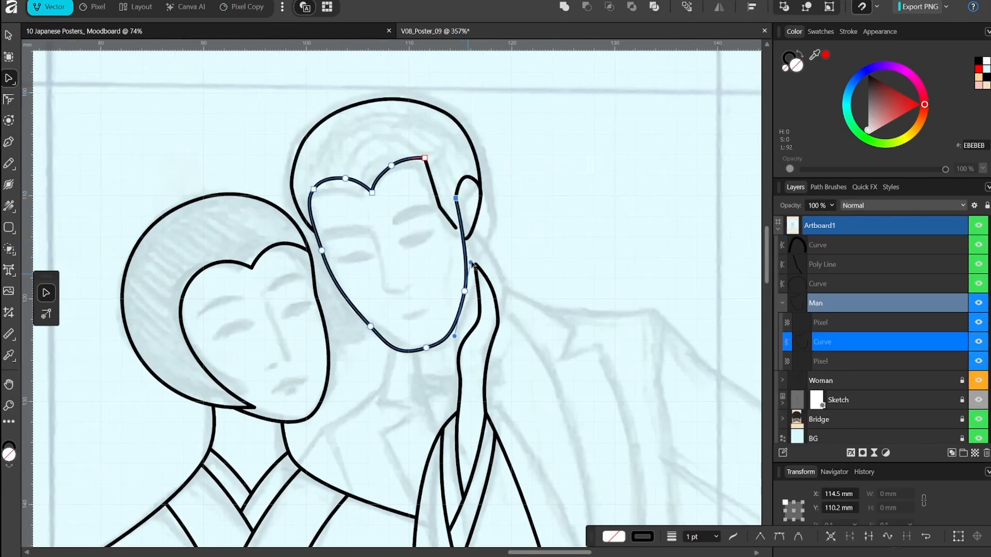
pyautogui.click(518, 220)
pyautogui.click(456, 228)
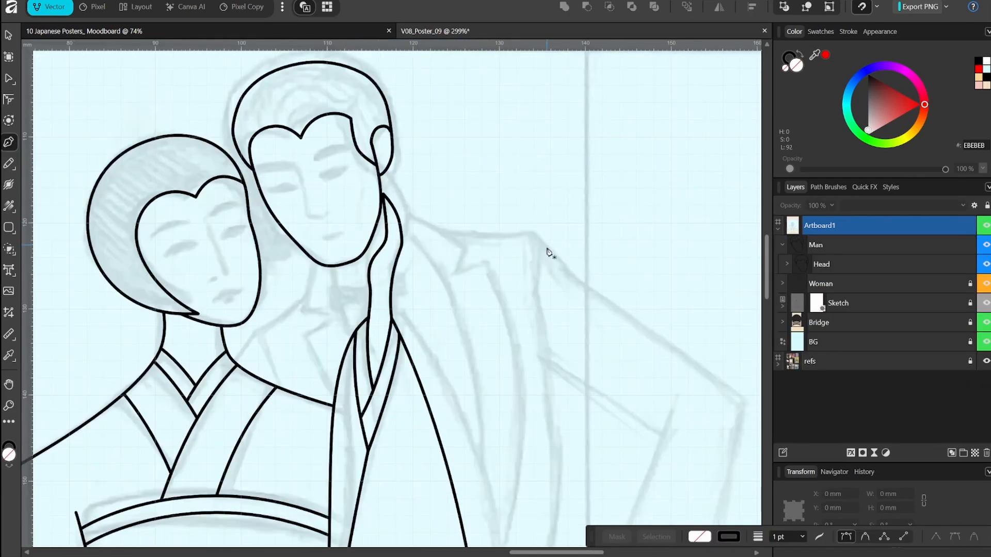
# - Draw the man's shirt collar, jacket lapels and jacket front edges with the Pen tool, following the sketch
pyautogui.click(303, 307)
pyautogui.click(329, 317)
pyautogui.click(300, 329)
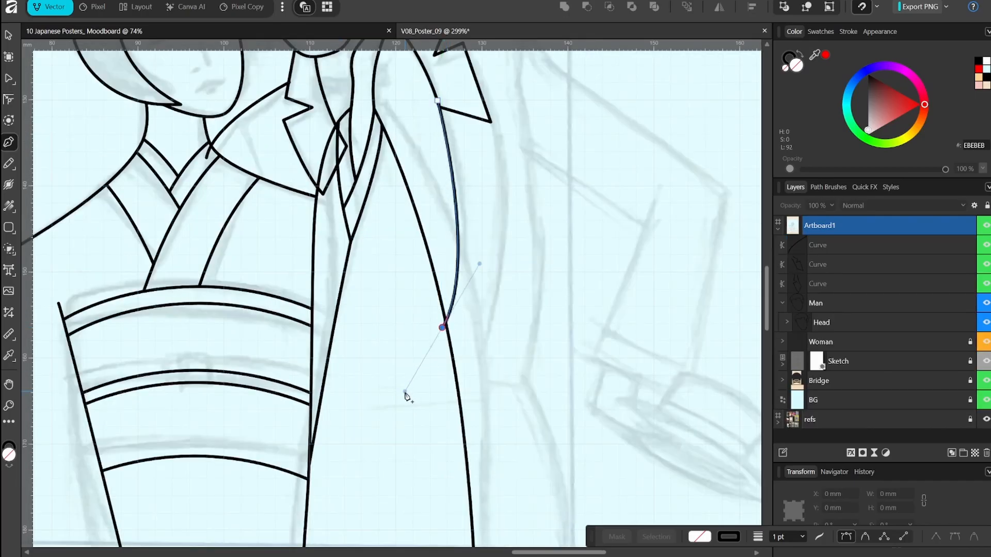
pyautogui.moveTo(442, 477); pyautogui.dragTo(524, 233)
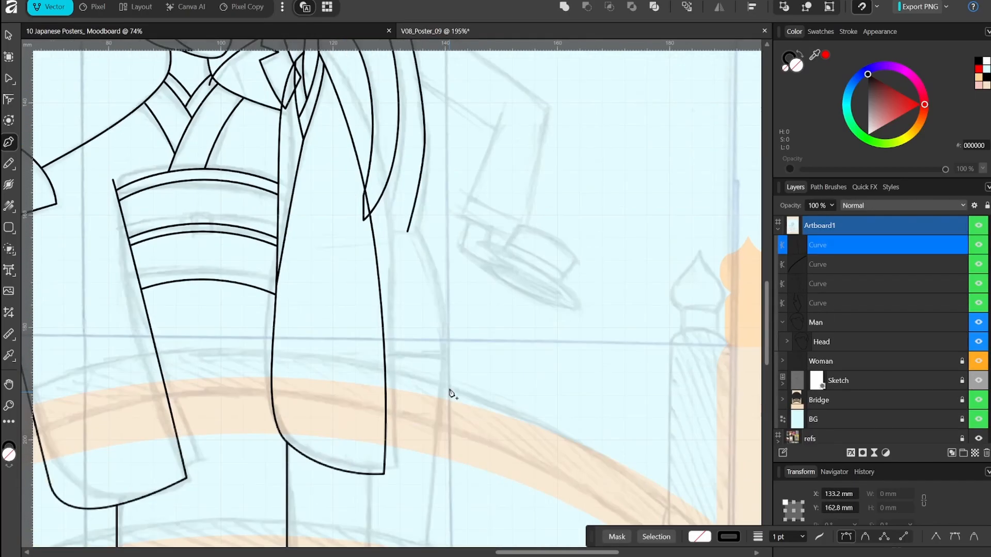
pyautogui.scroll(-2, 449, 394)
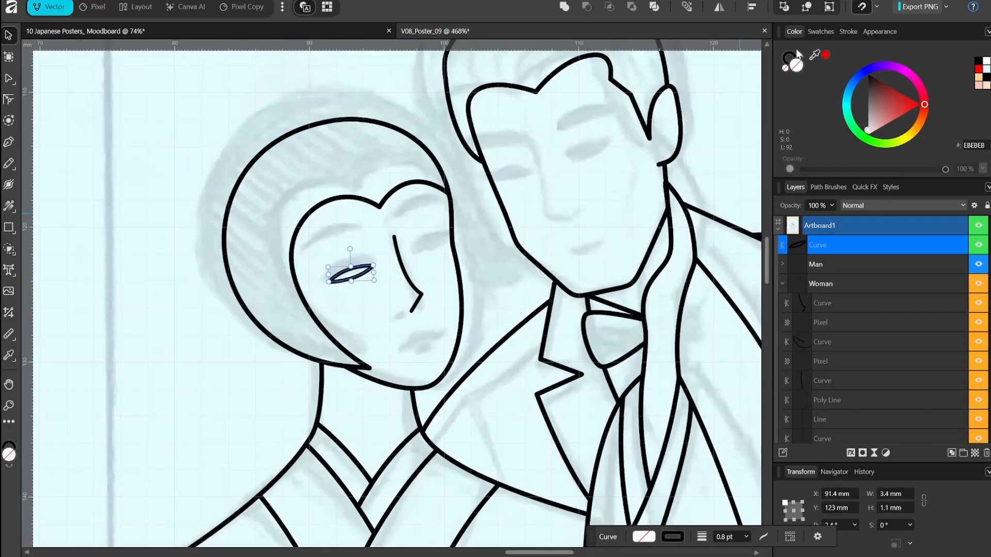
# - Fill the woman's closed eye shape with solid black and position a copy as her other eye
pyautogui.click(350, 277)
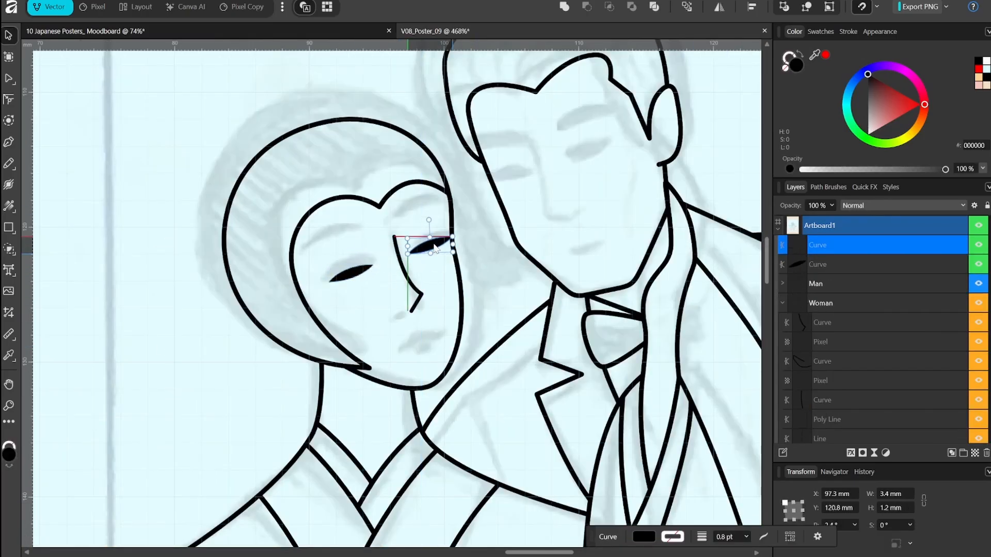
pyautogui.click(524, 258)
pyautogui.moveTo(435, 249); pyautogui.dragTo(446, 245)
pyautogui.click(484, 264)
pyautogui.click(405, 275)
pyautogui.click(352, 274)
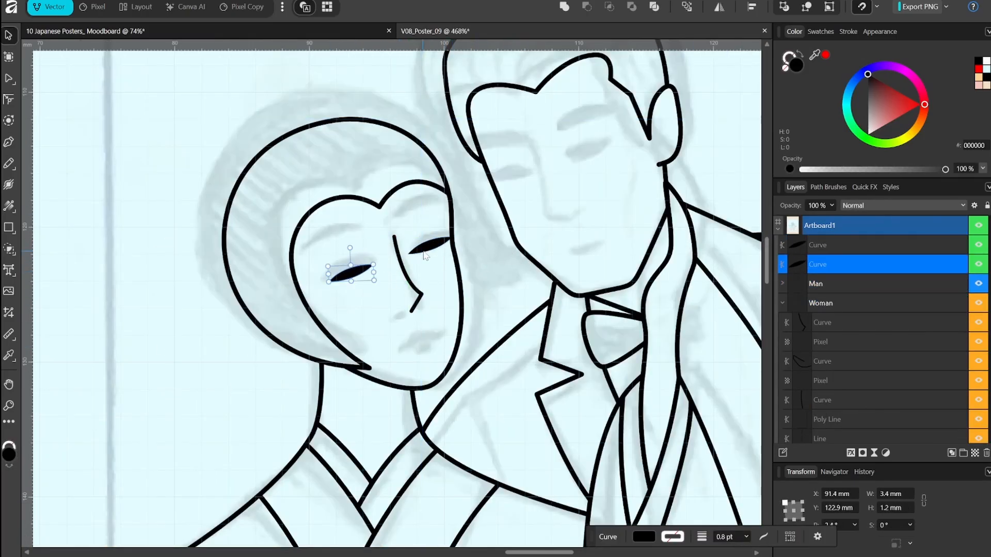
pyautogui.click(425, 255)
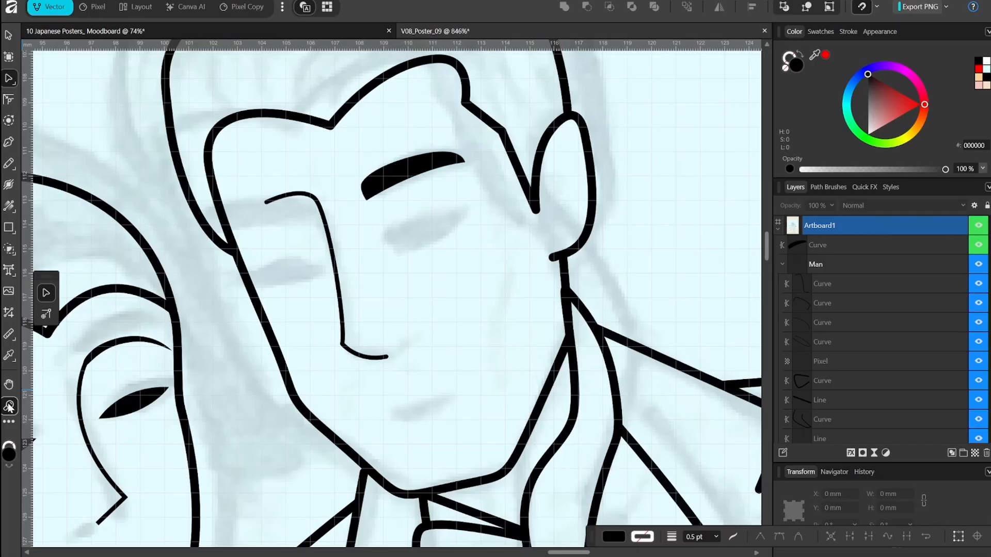
pyautogui.scroll(2, 346, 163)
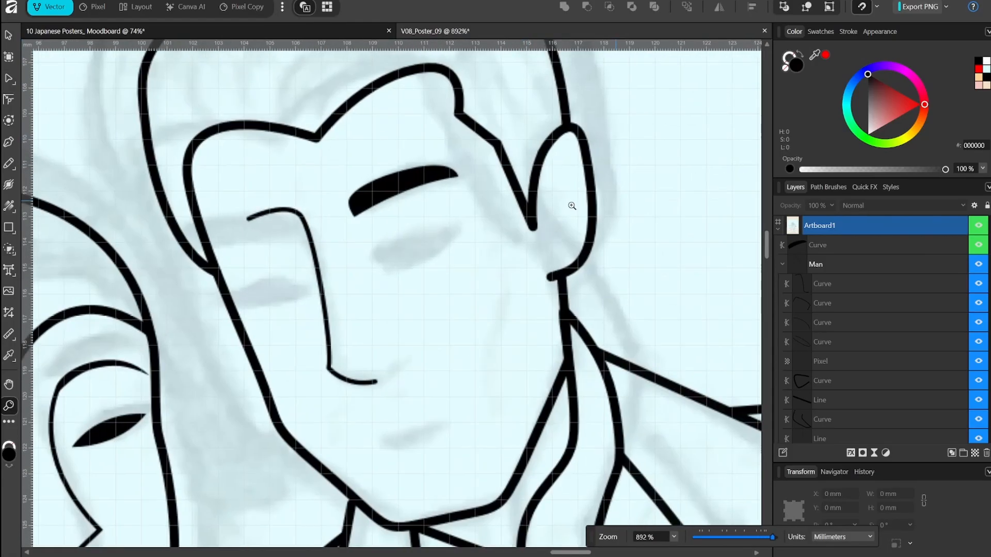
pyautogui.scroll(-3, 346, 163)
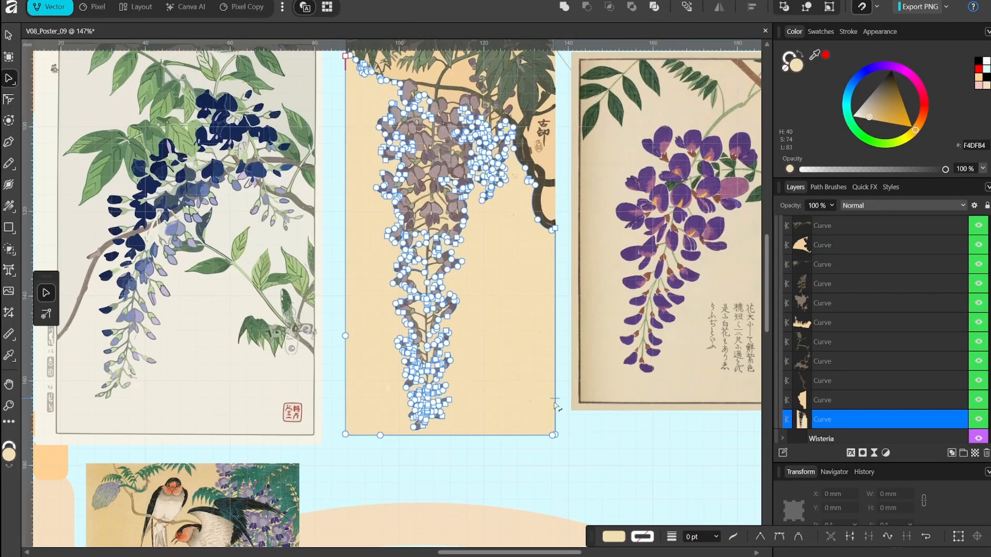
# - Delete the large beige background curves around the traced wisteria in the middle reference
pyautogui.press('Delete')
pyautogui.click(547, 440)
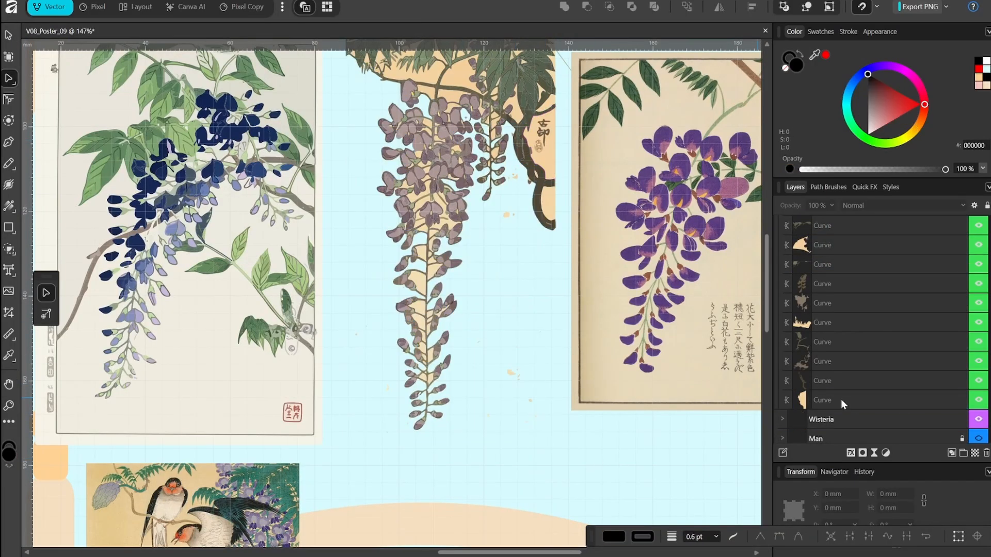
pyautogui.click(843, 402)
pyautogui.press('Delete')
pyautogui.click(919, 324)
pyautogui.press('Delete')
pyautogui.click(929, 247)
pyautogui.press('Delete')
pyautogui.scroll(3, 501, 301)
pyautogui.scroll(-1, 501, 300)
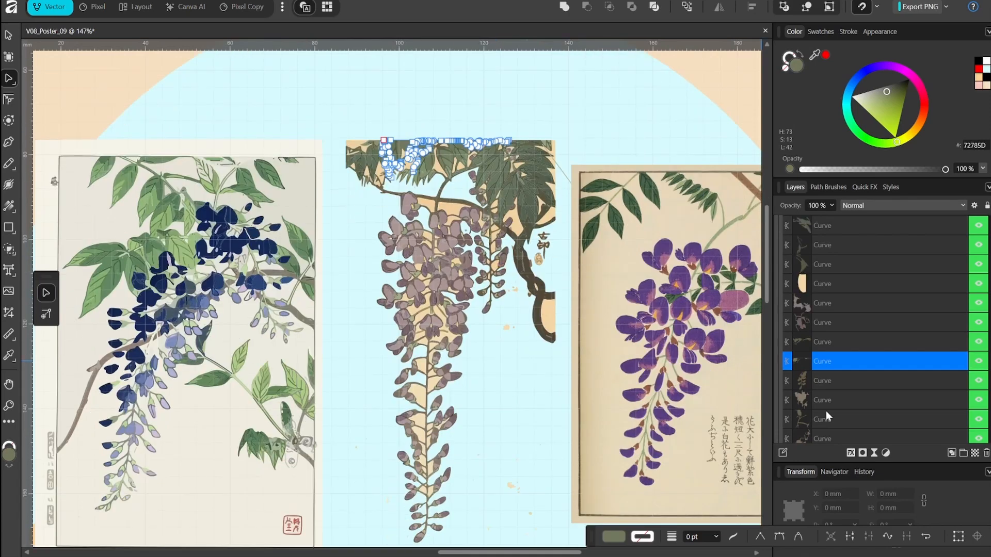
# - Remove the beige background shapes enclosed by the twisted vine and other stray background curves from the wisteria trace
pyautogui.click(826, 304)
pyautogui.click(826, 283)
pyautogui.press('Delete')
pyautogui.click(544, 270)
pyautogui.click(546, 227)
pyautogui.press('Delete')
pyautogui.press('Delete')
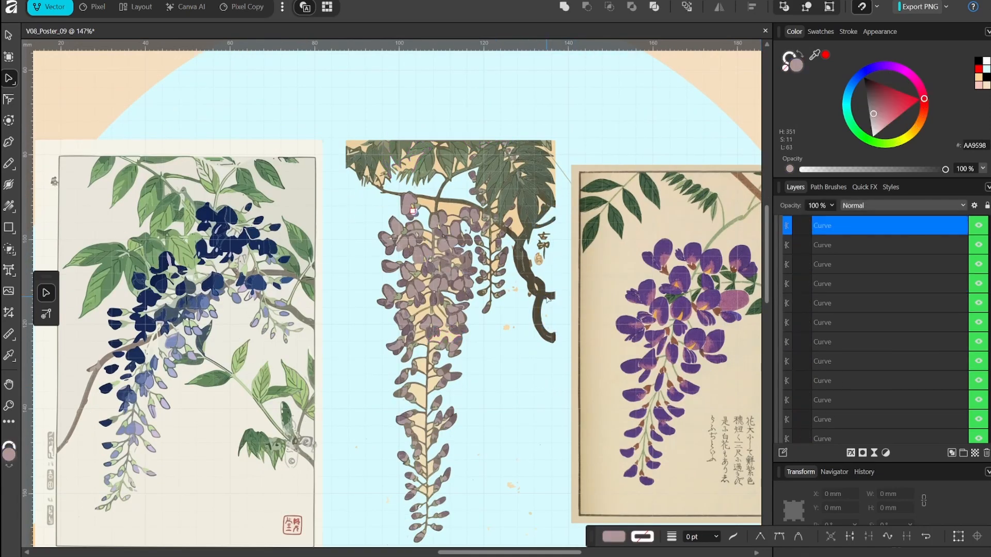
pyautogui.click(548, 298)
pyautogui.click(499, 342)
pyautogui.scroll(-10, 845, 354)
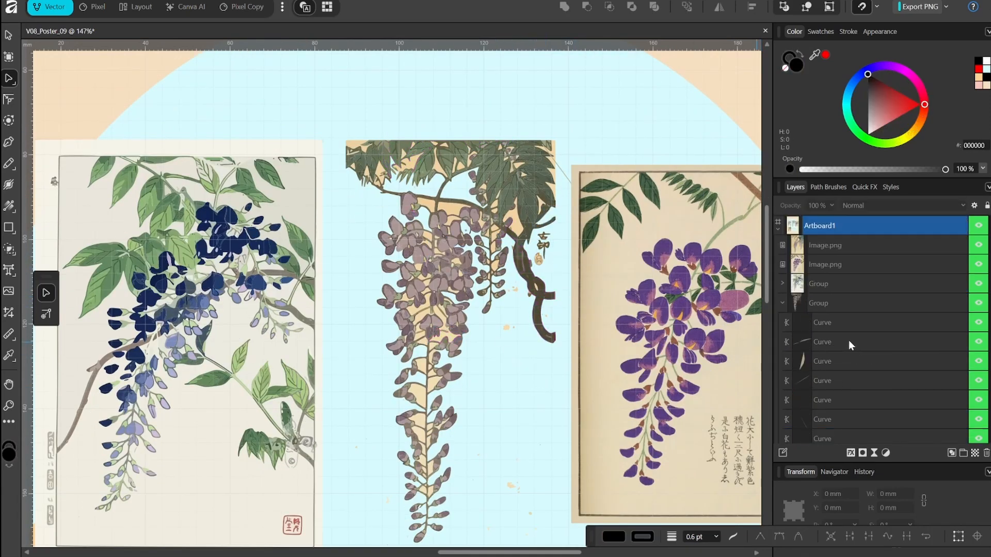
pyautogui.click(849, 323)
pyautogui.press('Delete')
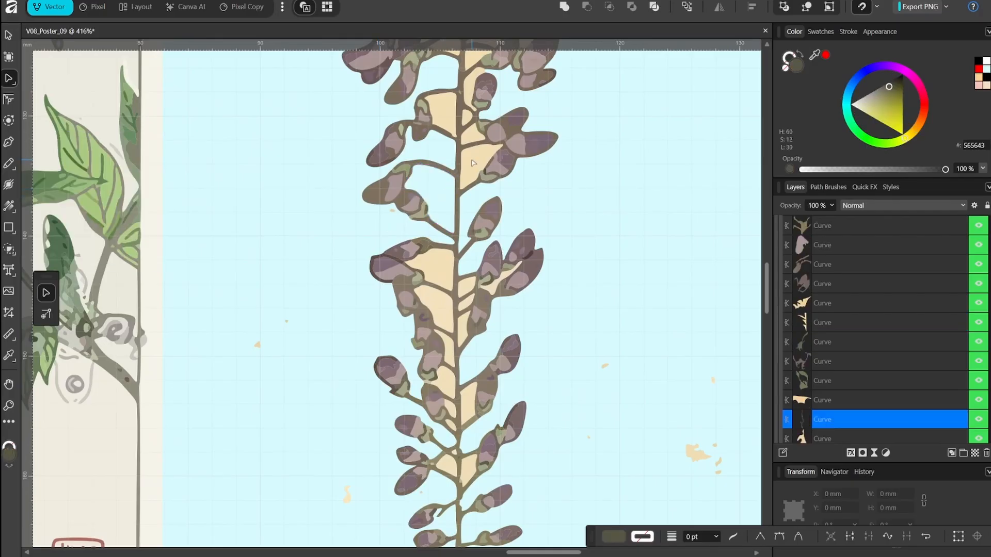
# - Remove the beige background fragments between the central stem and the buds of the lower hanging wisteria cluster
pyautogui.click(468, 115)
pyautogui.click(475, 139)
pyautogui.click(429, 266)
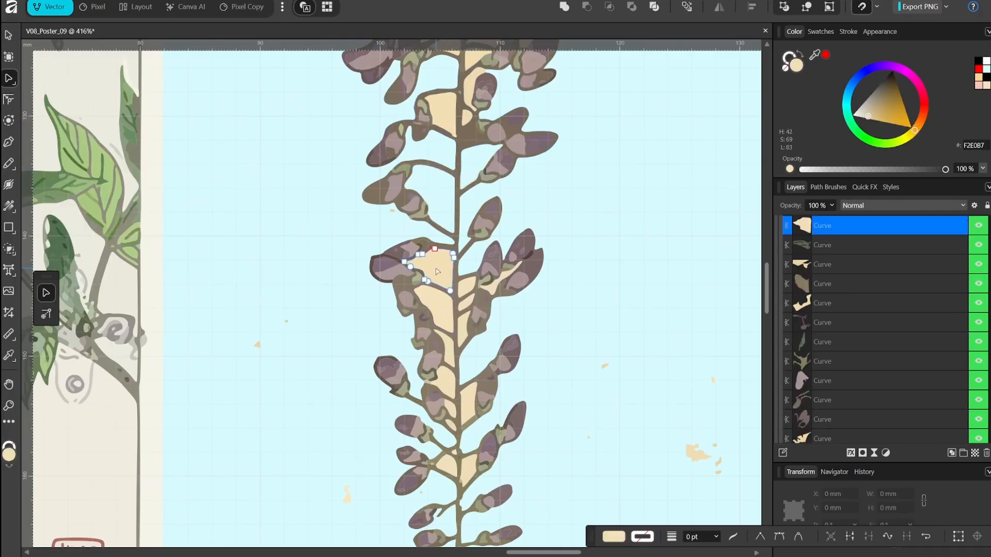
pyautogui.click(444, 273)
pyautogui.click(437, 310)
pyautogui.click(449, 310)
pyautogui.scroll(-1, 454, 274)
pyautogui.click(453, 272)
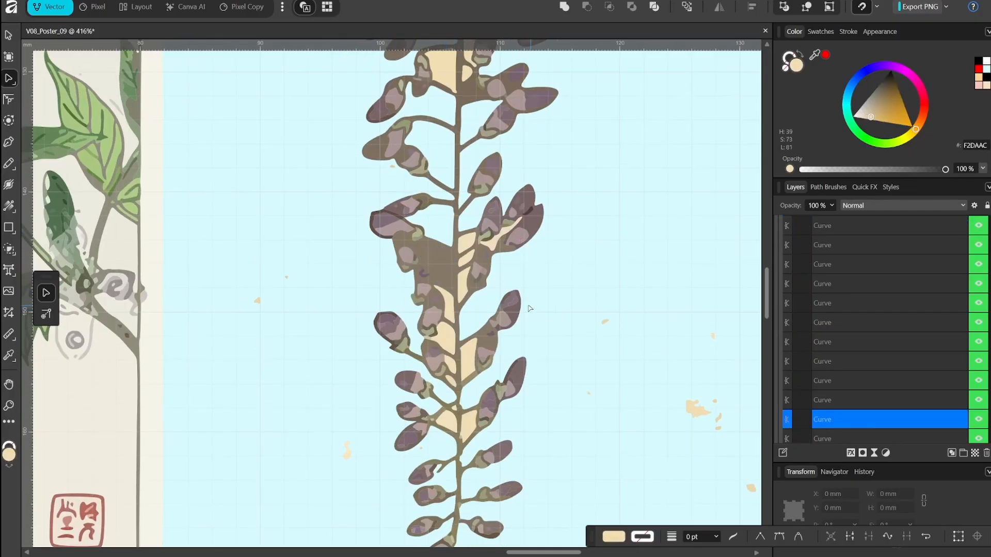
pyautogui.click(453, 272)
pyautogui.click(453, 272)
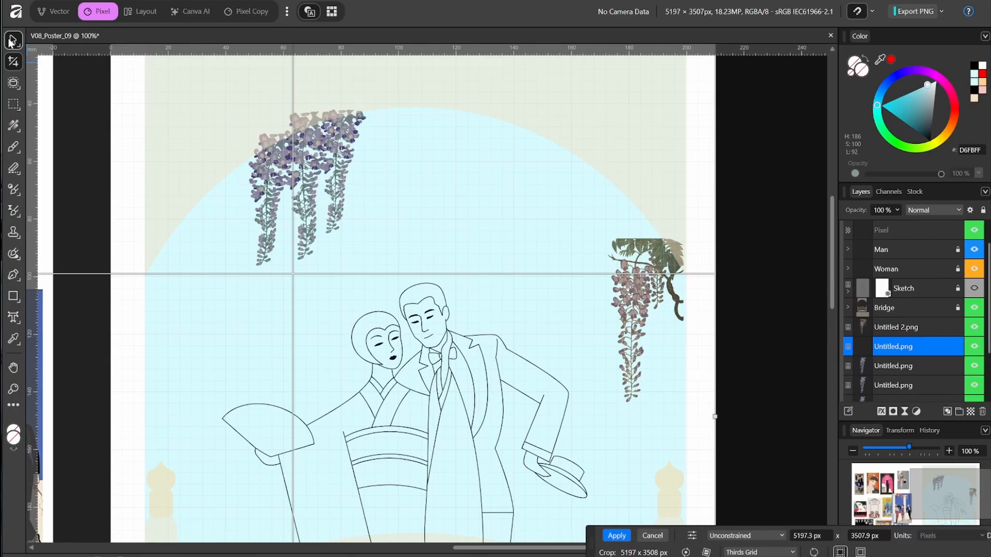
# - Duplicate the wisteria cluster images and arrange the copies downward along the left curve of the blue arch
pyautogui.click(12, 42)
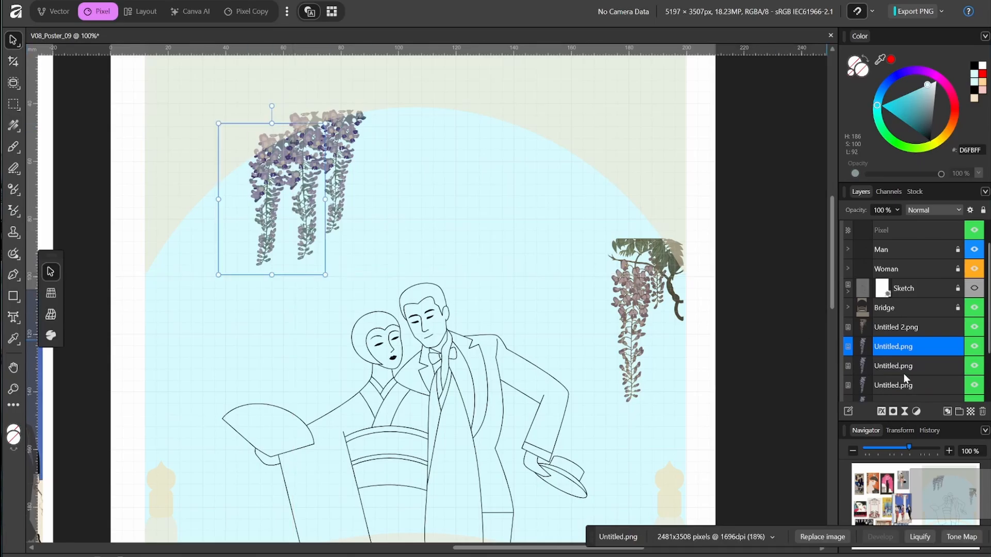
pyautogui.click(902, 375)
pyautogui.scroll(-1, 900, 374)
pyautogui.keyDown('shift'); pyautogui.click(900, 288); pyautogui.keyUp('shift')
pyautogui.moveTo(338, 154); pyautogui.dragTo(239, 178)
pyautogui.click(178, 237)
pyautogui.moveTo(179, 259); pyautogui.dragTo(214, 248)
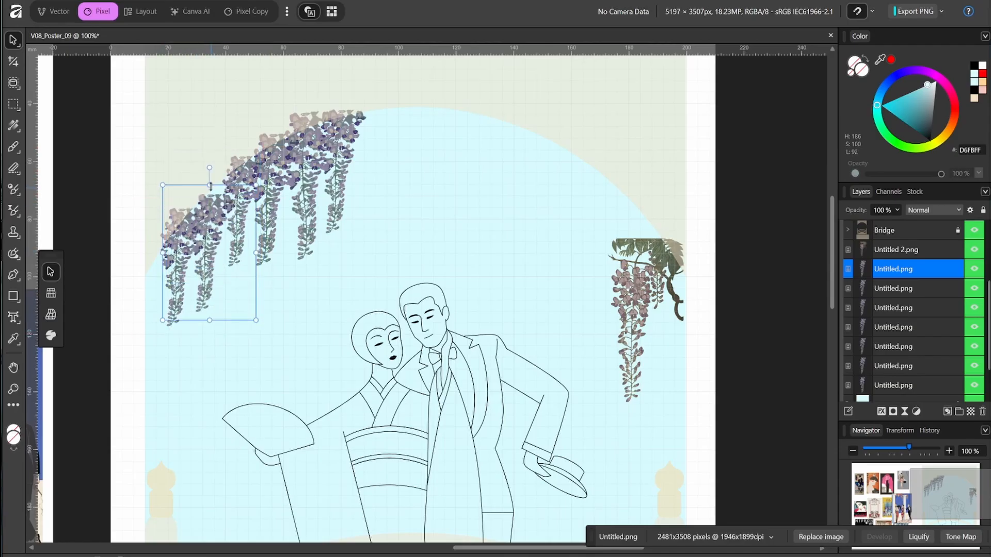
pyautogui.click(239, 295)
pyautogui.scroll(-1, 239, 294)
pyautogui.click(181, 248)
pyautogui.moveTo(210, 287); pyautogui.dragTo(214, 285)
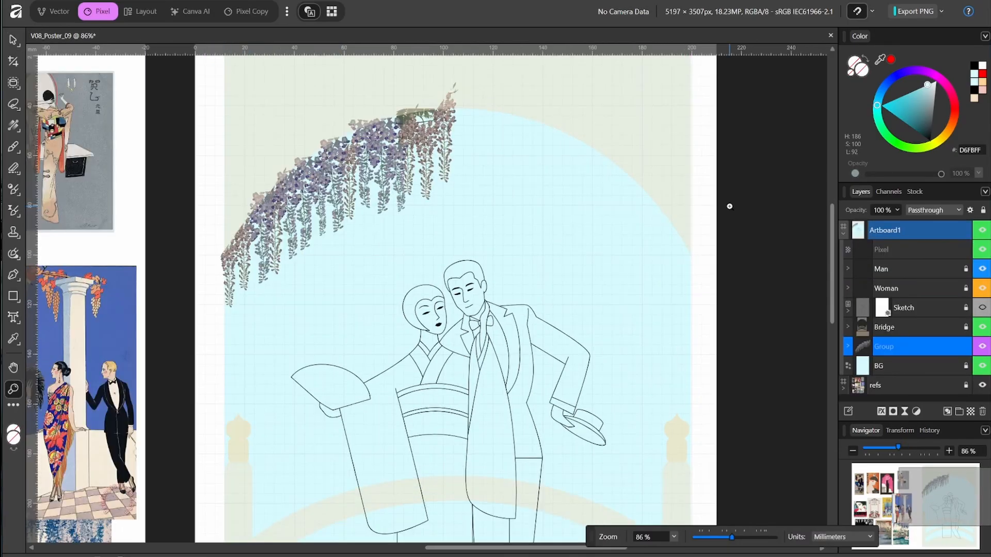
# - Duplicate the grouped wisteria garland, mirror it and align the copy along the right half of the arch
pyautogui.press('v')
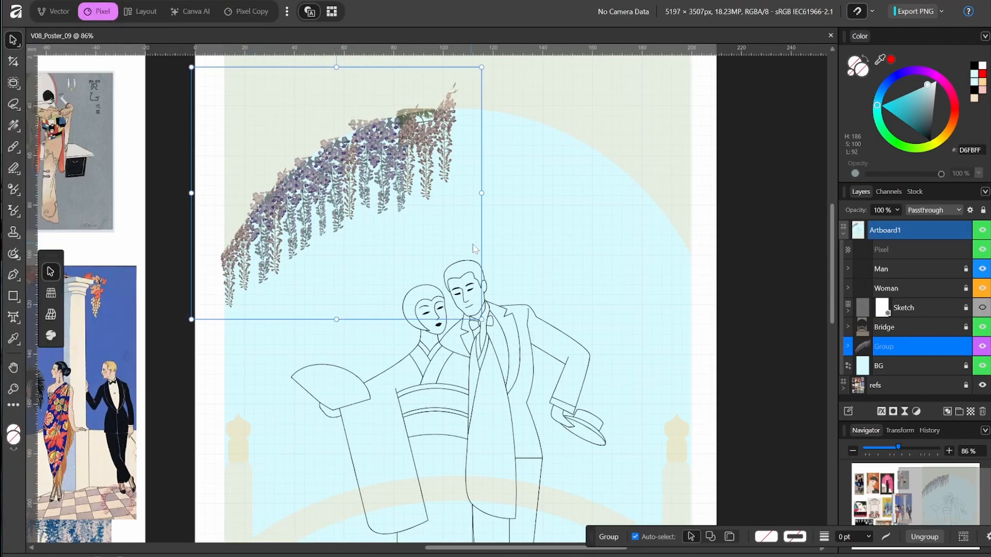
pyautogui.hotkey('ctrl', 'j')
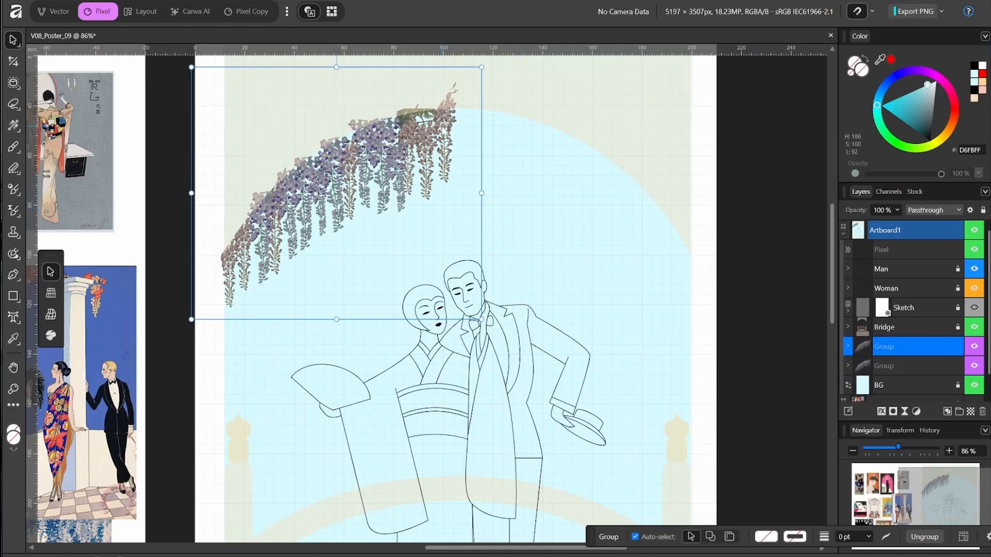
pyautogui.moveTo(335, 194); pyautogui.dragTo(516, 197)
pyautogui.click(55, 11)
pyautogui.click(99, 10)
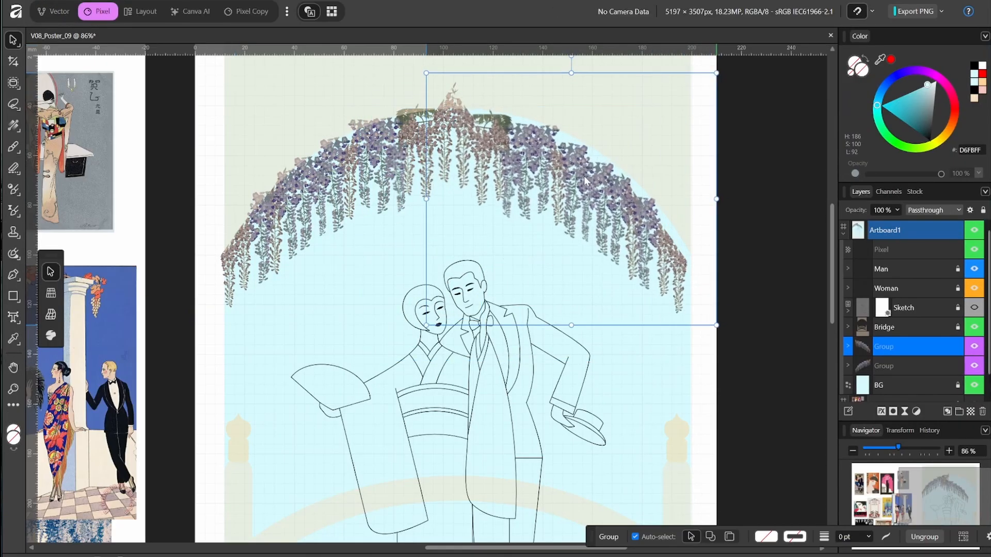
pyautogui.moveTo(585, 179); pyautogui.dragTo(595, 178)
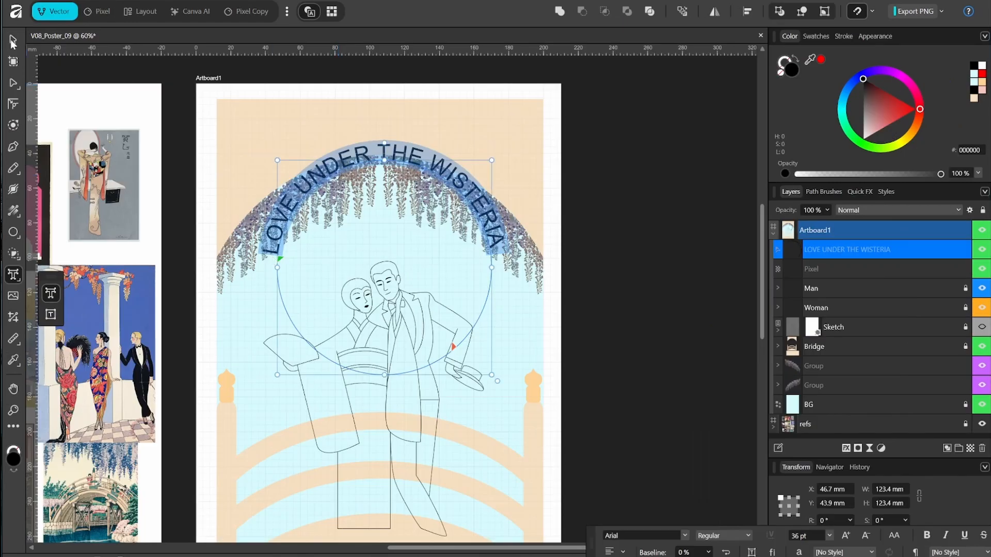
# - Widen the circular path of the arched title to 144.1 mm and position the VOUGE text at the poster's foot
pyautogui.moveTo(488, 241); pyautogui.dragTo(506, 249)
pyautogui.moveTo(271, 244); pyautogui.dragTo(255, 245)
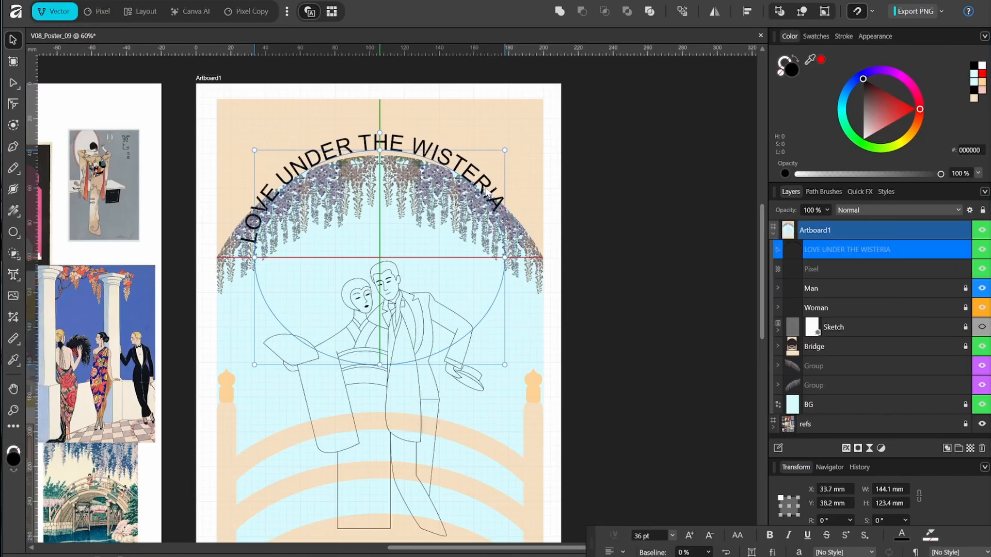
pyautogui.press('t')
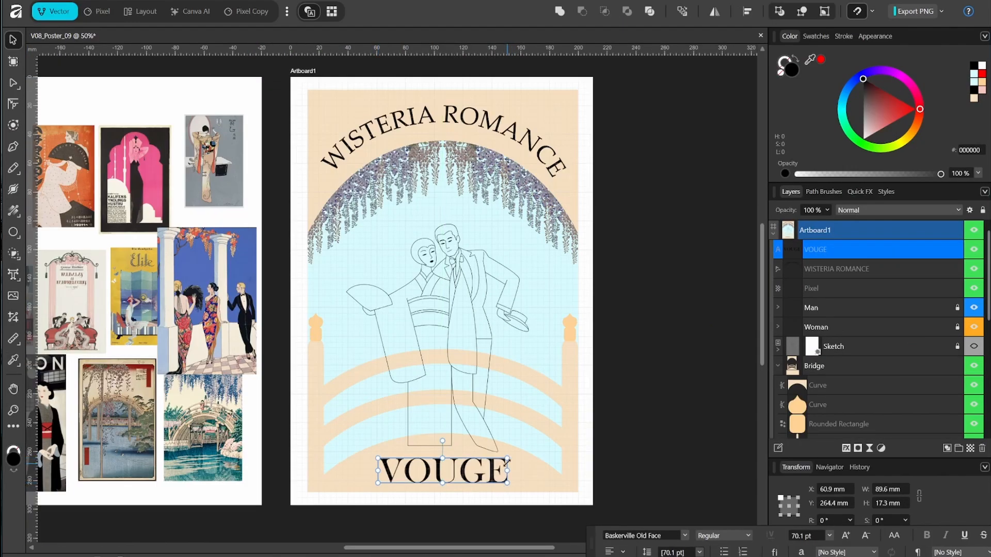
pyautogui.moveTo(496, 473); pyautogui.dragTo(500, 474)
pyautogui.click(630, 444)
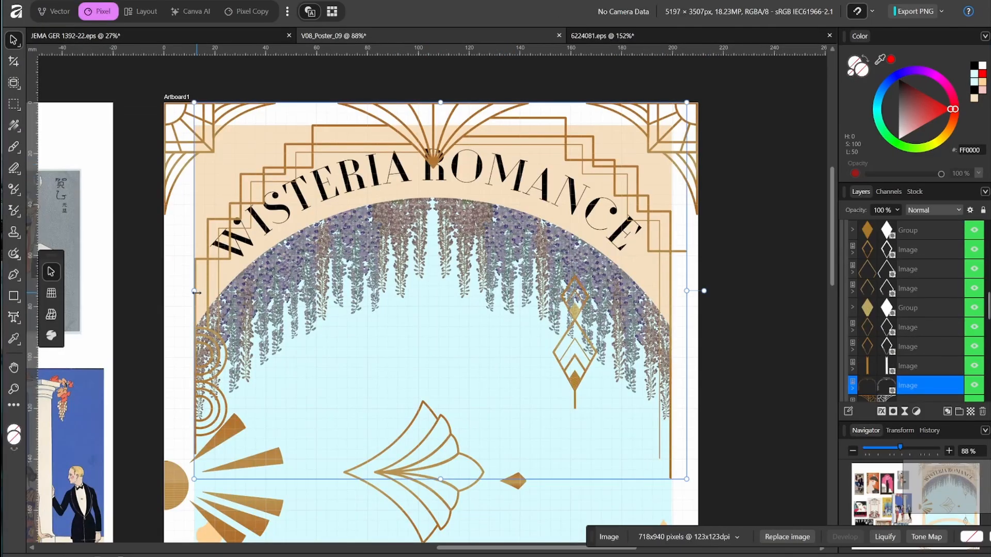
# - Stretch the stepped gold Art Deco border image across the full width of the artboard
pyautogui.moveTo(704, 287)
pyautogui.mouseDown()
pyautogui.moveTo(711, 294)
pyautogui.moveTo(698, 291)
pyautogui.mouseUp()
pyautogui.click(735, 289)
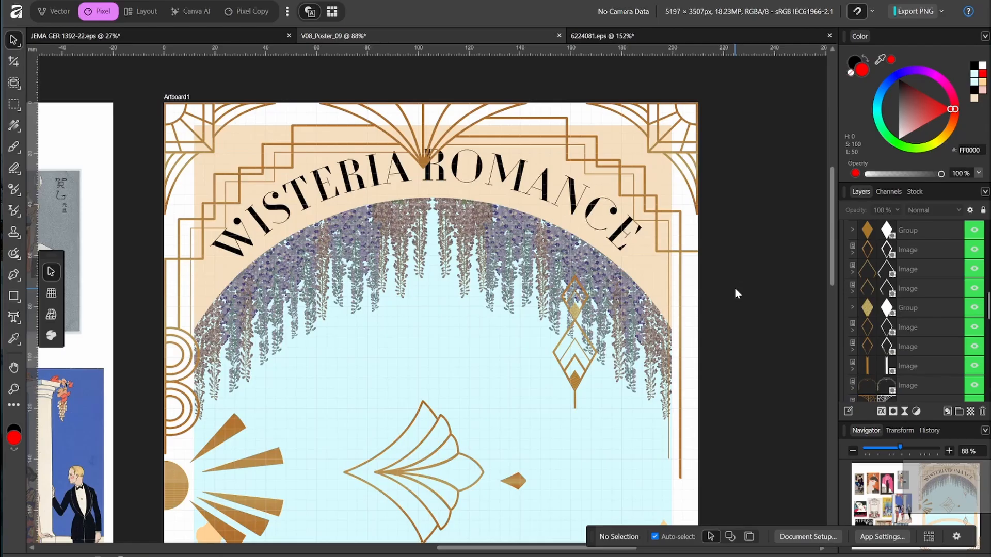
# - Mirror the left half of the gold Art Deco border horizontally to form the matching right side
pyautogui.click(391, 369)
pyautogui.scroll(-1, 390, 369)
pyautogui.rightClick(390, 368)
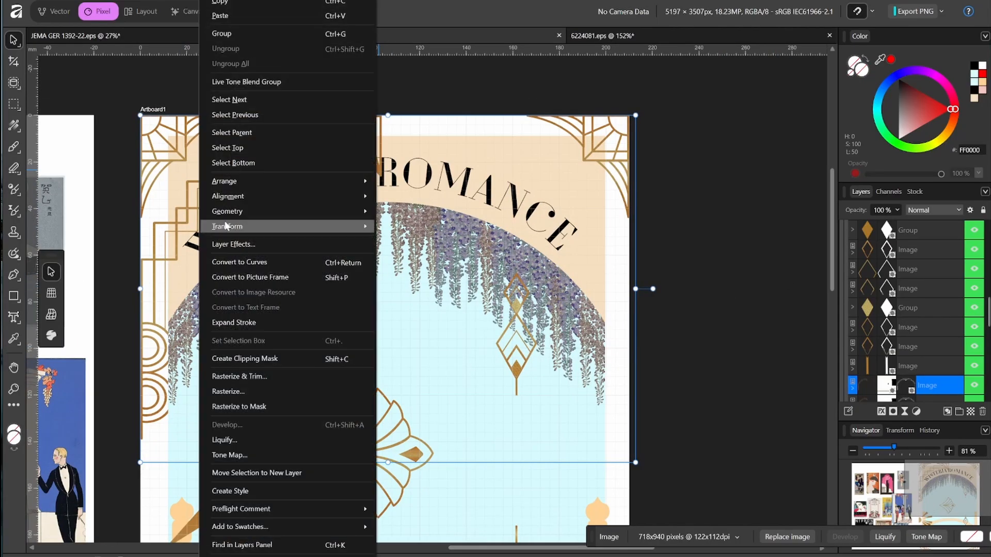
pyautogui.moveTo(222, 223)
pyautogui.click(155, 256)
pyautogui.click(14, 389)
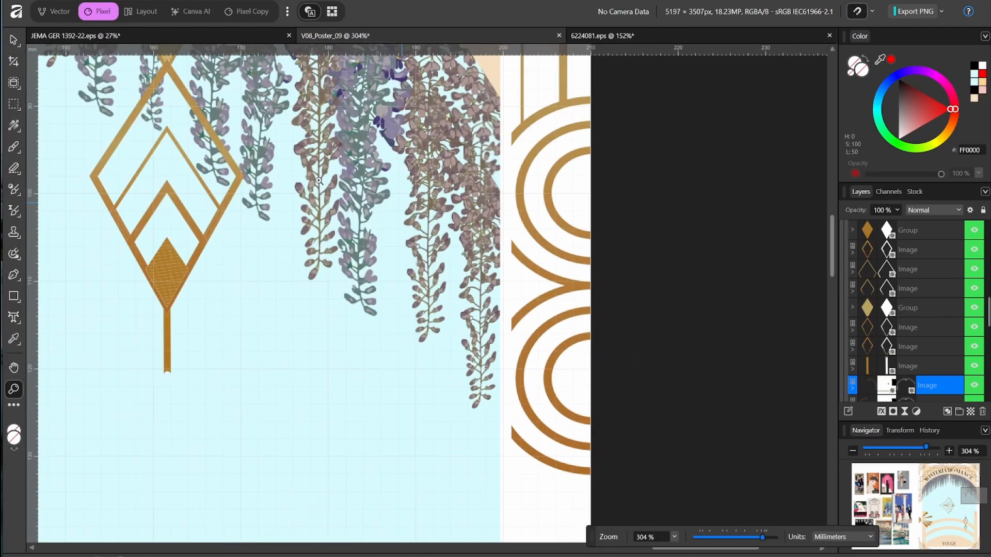
pyautogui.hotkey('ctrl', 'd')
pyautogui.keyDown('alt'); pyautogui.click(294, 369); pyautogui.keyUp('alt')
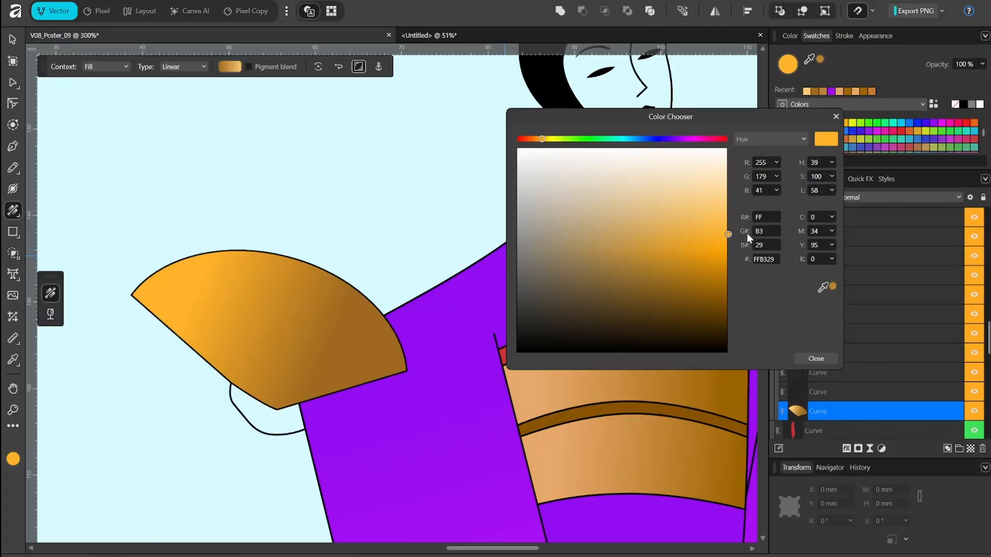
# - Adjust the linear gradient fills on the woman's fan, raised kimono sleeve and collar band
pyautogui.moveTo(325, 354); pyautogui.dragTo(361, 347)
pyautogui.moveTo(194, 294); pyautogui.dragTo(149, 292)
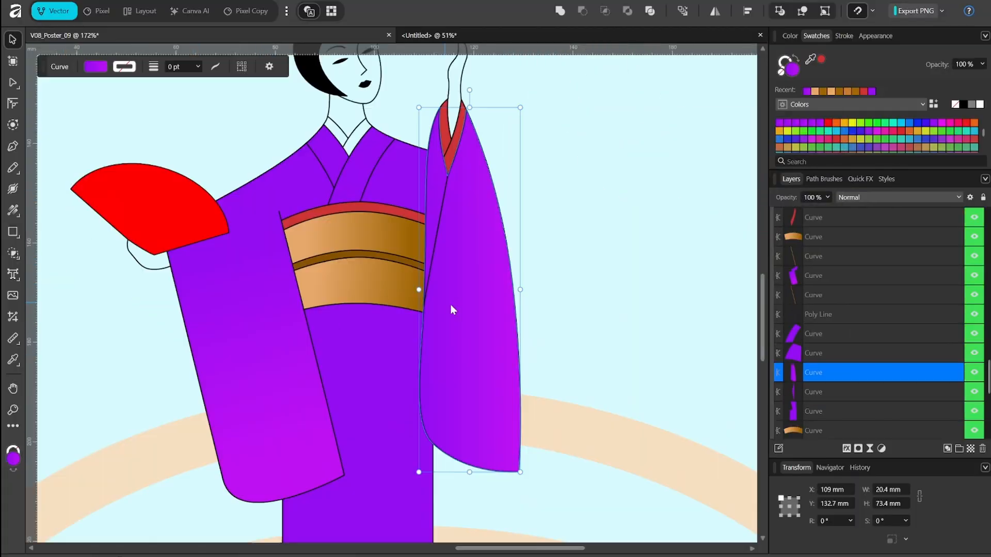
pyautogui.moveTo(418, 290); pyautogui.dragTo(522, 290)
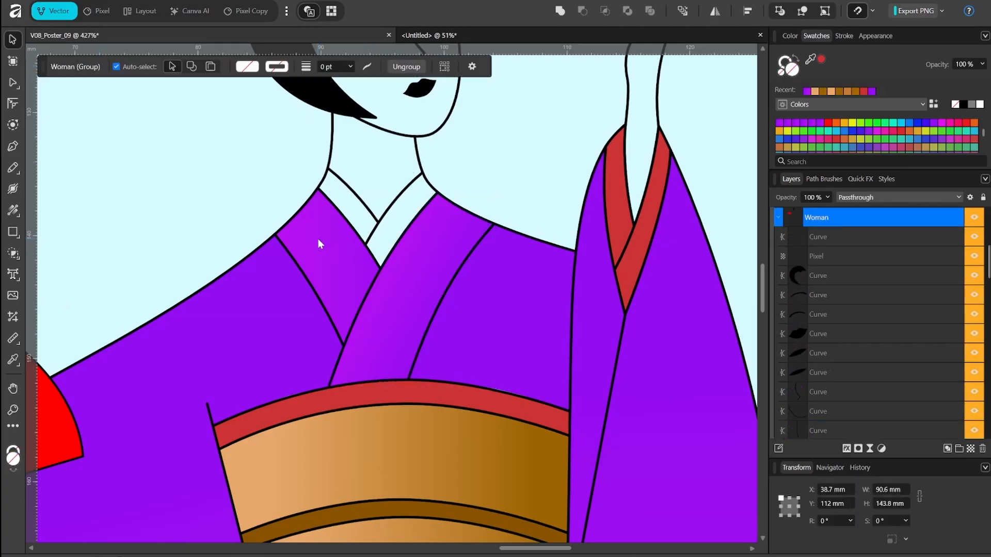
pyautogui.moveTo(262, 283); pyautogui.dragTo(425, 274)
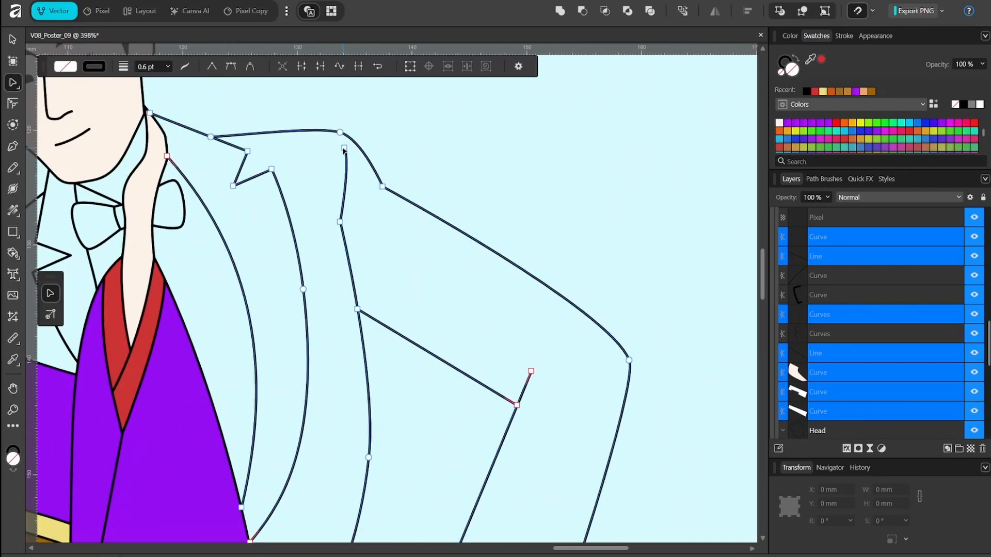
# - Adjust the man's jacket outline at the underarm node and flood-fill his bow tie with black
pyautogui.click(357, 311)
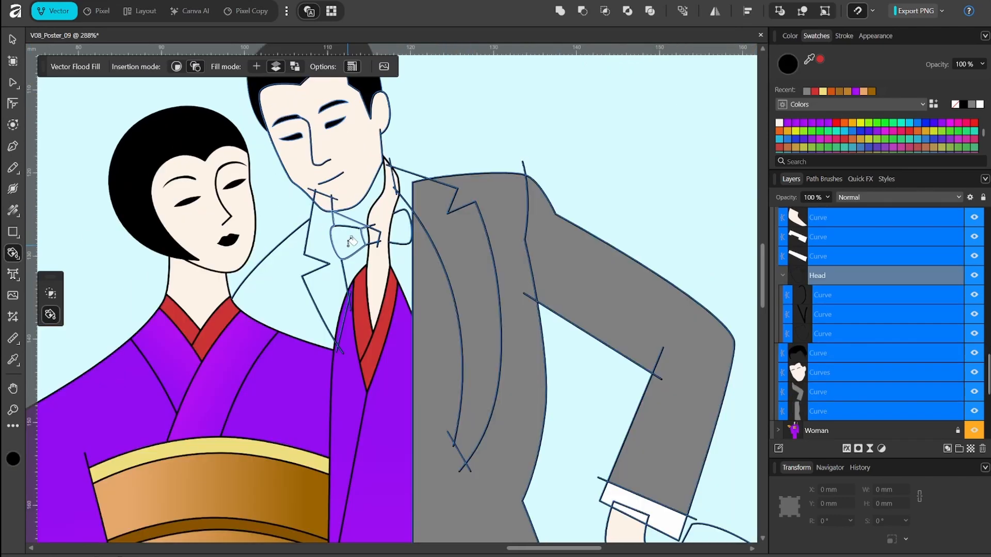
pyautogui.click(362, 232)
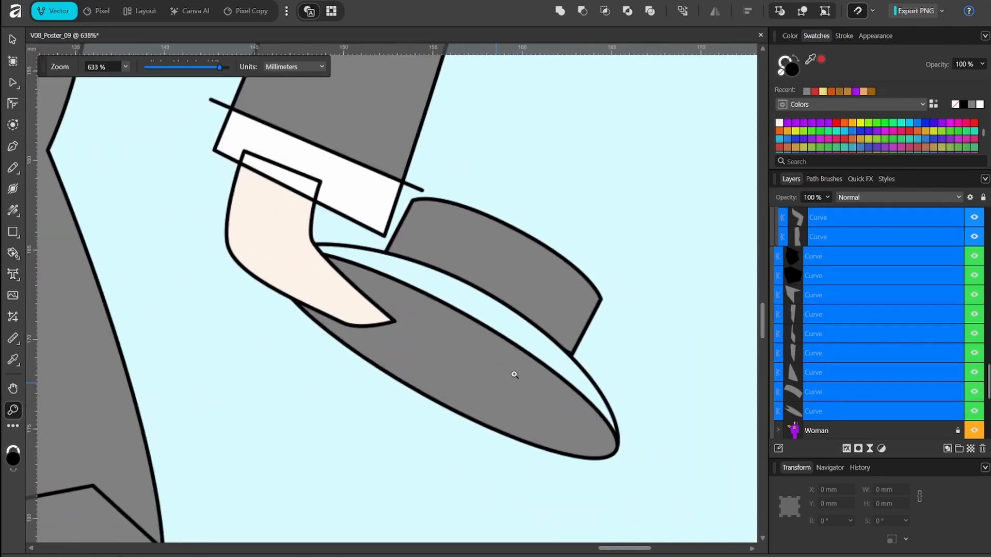
# - Edit the hat brim's outline nodes where the brim meets the man's hand
pyautogui.scroll(2, 513, 372)
pyautogui.press('a')
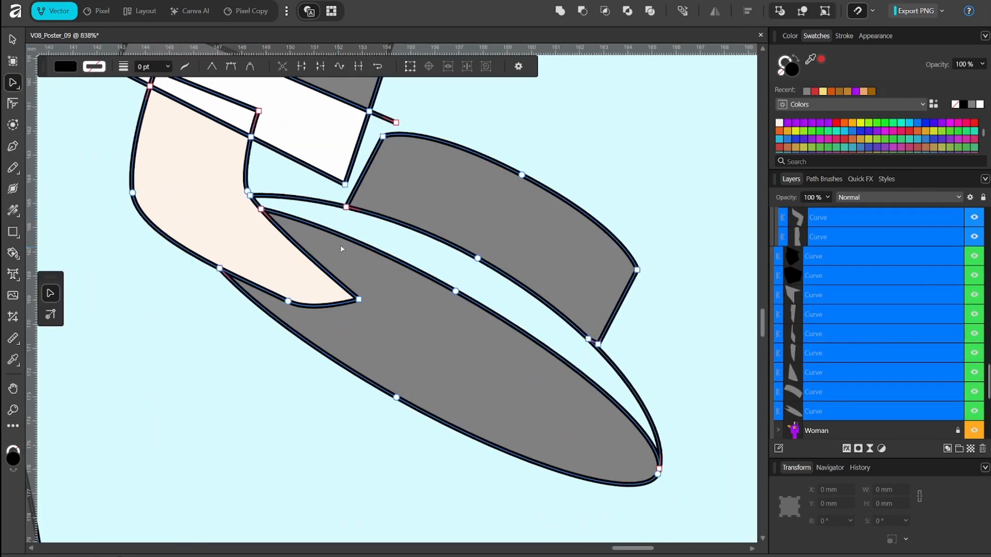
pyautogui.click(256, 209)
pyautogui.click(286, 216)
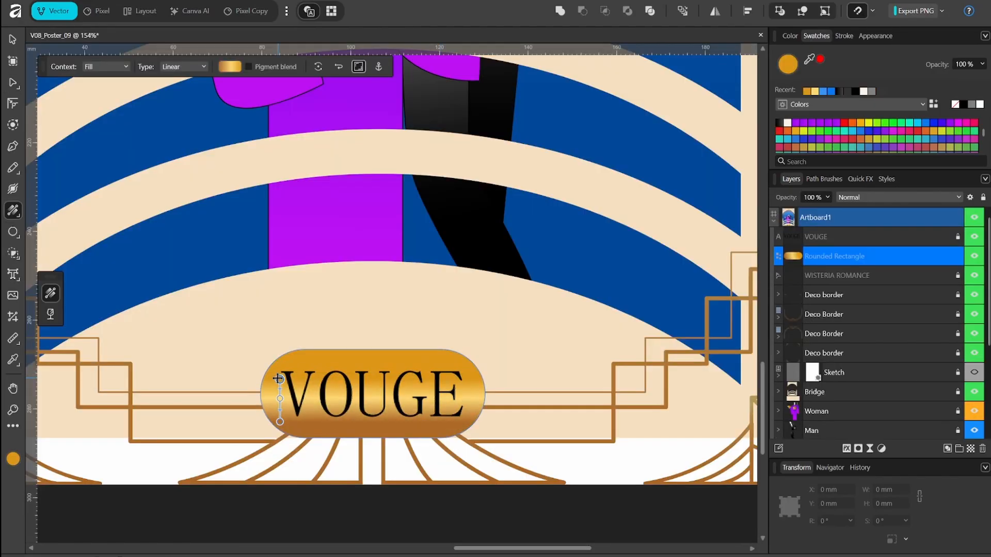
# - Angle the gold gradient diagonally across the VOUGE plaque and shift the midpoint of the fan's gold gradient
pyautogui.moveTo(300, 378); pyautogui.dragTo(463, 410)
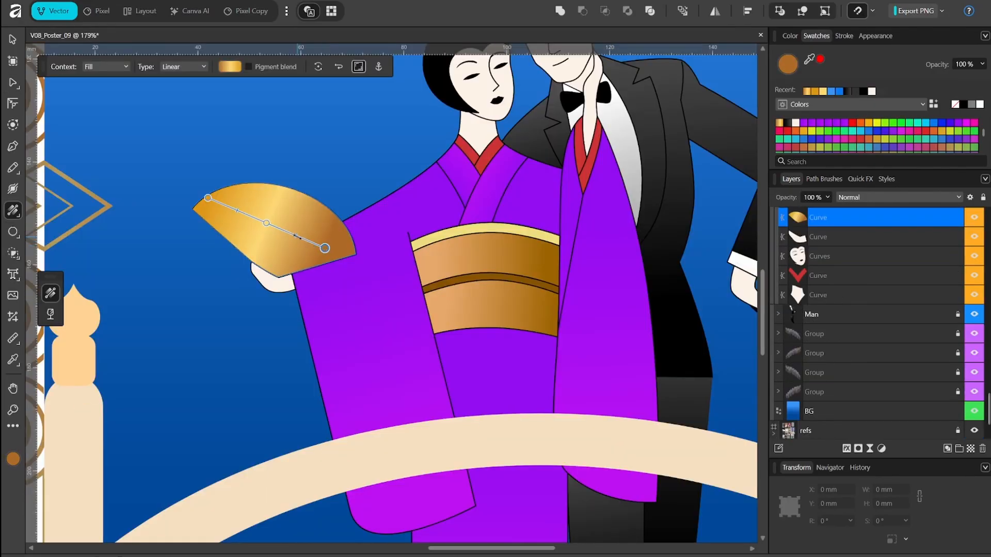
pyautogui.moveTo(298, 236)
pyautogui.mouseDown()
pyautogui.moveTo(284, 234)
pyautogui.moveTo(289, 240)
pyautogui.mouseUp()
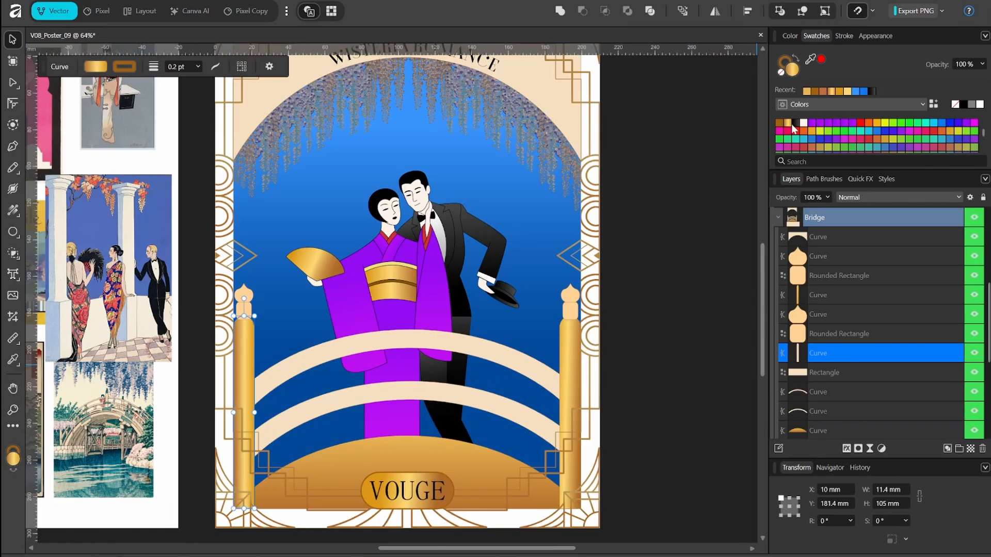
# - Apply the linear gold gradient horizontally across the onion-shaped finial of the left bridge post
pyautogui.click(698, 281)
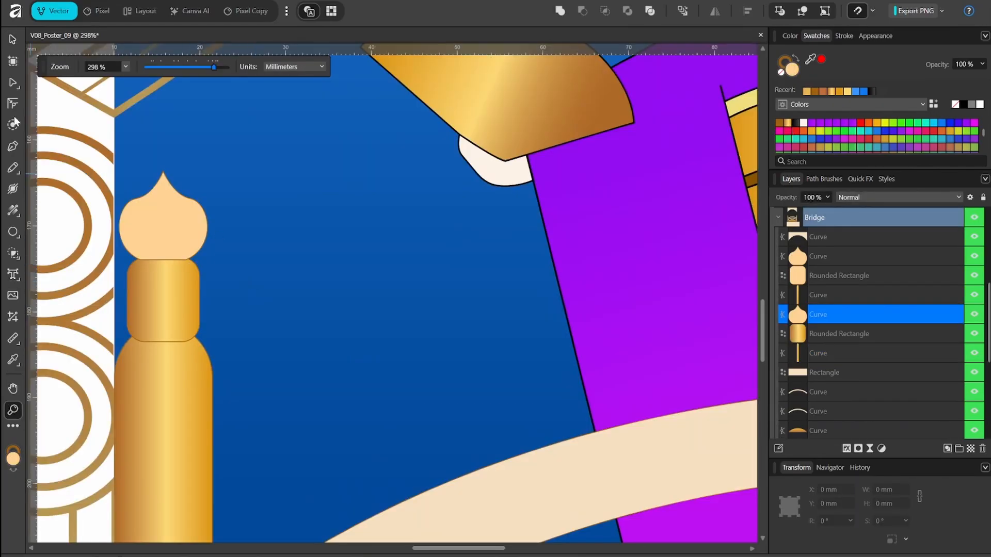
pyautogui.press('g')
pyautogui.moveTo(119, 216); pyautogui.dragTo(207, 215)
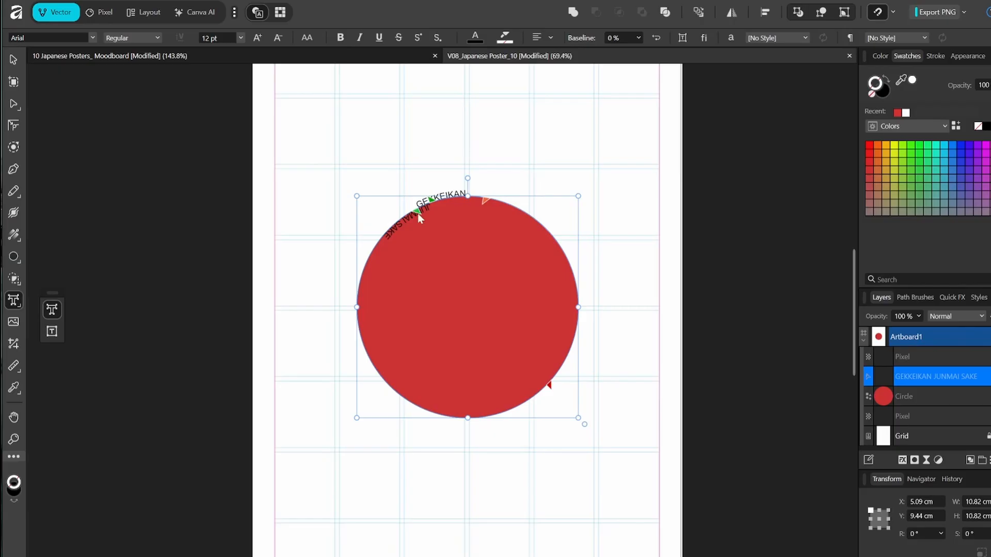
# - Reposition the path text markers to place GEKKEIKAN along the circle's top and JUNMAI SAKE along its bottom
pyautogui.moveTo(417, 212)
pyautogui.mouseDown()
pyautogui.moveTo(436, 206)
pyautogui.moveTo(424, 210)
pyautogui.mouseUp()
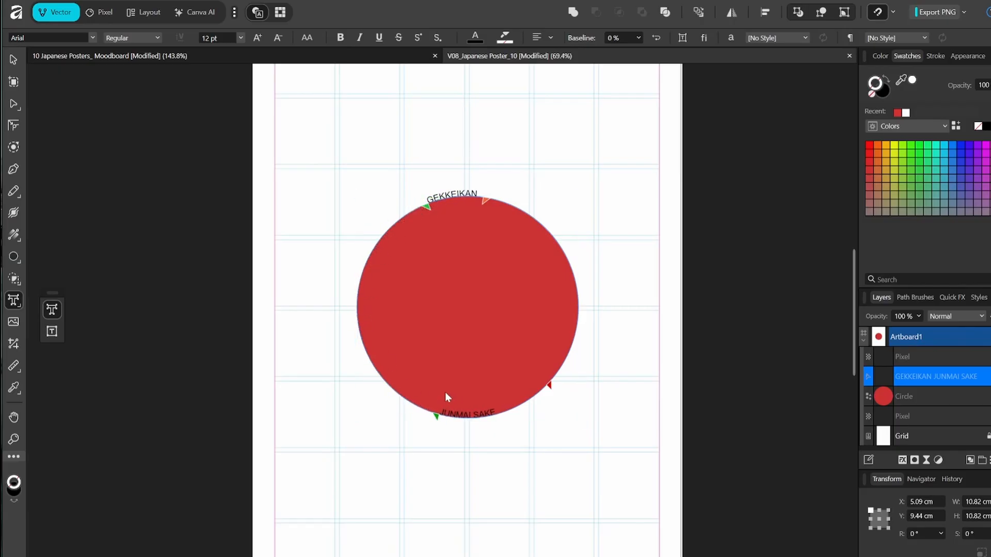
pyautogui.moveTo(549, 385); pyautogui.dragTo(544, 401)
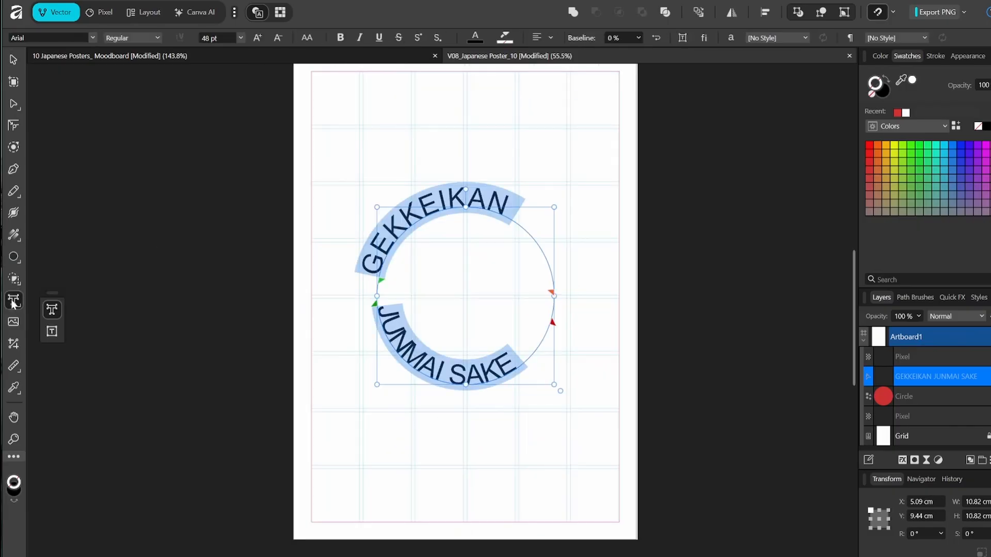
# - Balance the path text symmetrically around the red circle, with GEKKEIKAN centred above it and JUNMAI SAKE centred below
pyautogui.moveTo(383, 286); pyautogui.dragTo(409, 261)
pyautogui.moveTo(552, 322); pyautogui.dragTo(568, 244)
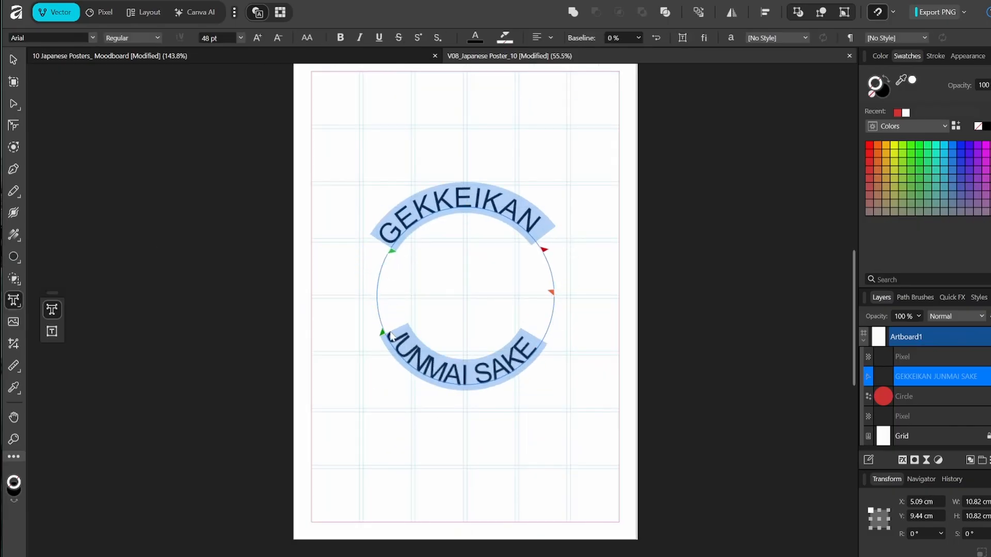
pyautogui.moveTo(552, 294); pyautogui.dragTo(543, 342)
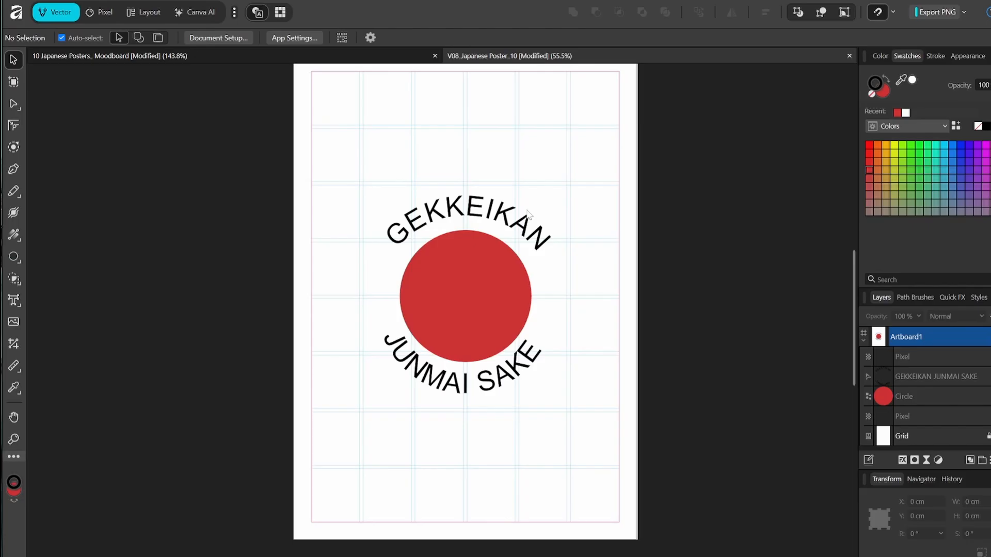
pyautogui.click(528, 215)
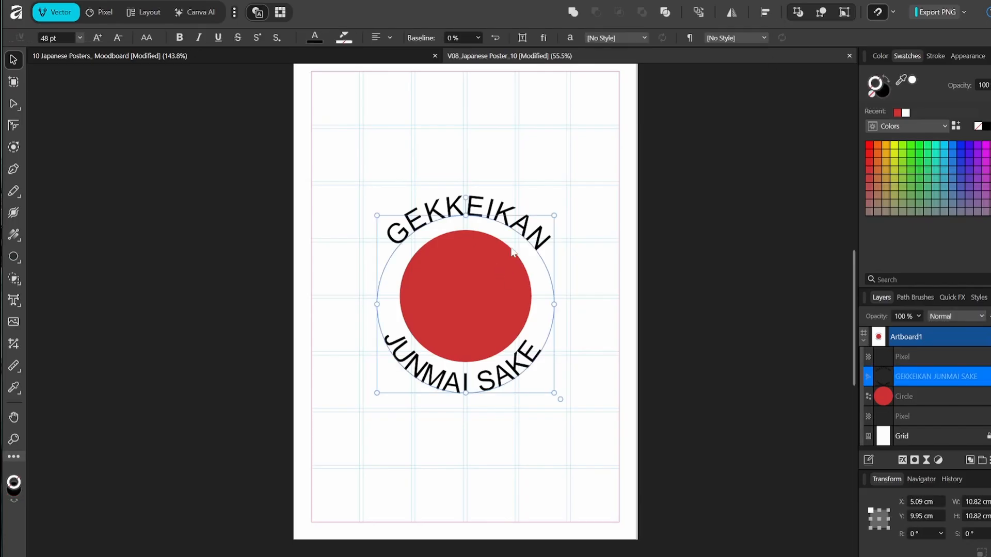
pyautogui.click(717, 234)
pyautogui.press('z')
pyautogui.hotkey('ctrl', '0')
# - Draw a red rounded rectangle about 7.8 by 3.7 cm above GEKKEIKAN and round its corners fully into a pill
pyautogui.press('m')
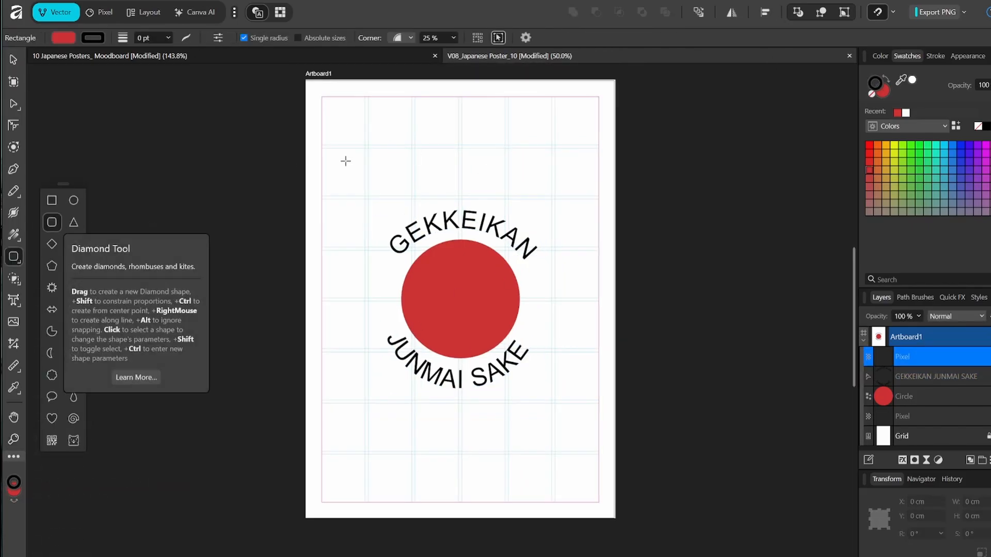
pyautogui.moveTo(381, 135); pyautogui.dragTo(495, 190)
pyautogui.press('v')
pyautogui.press('a')
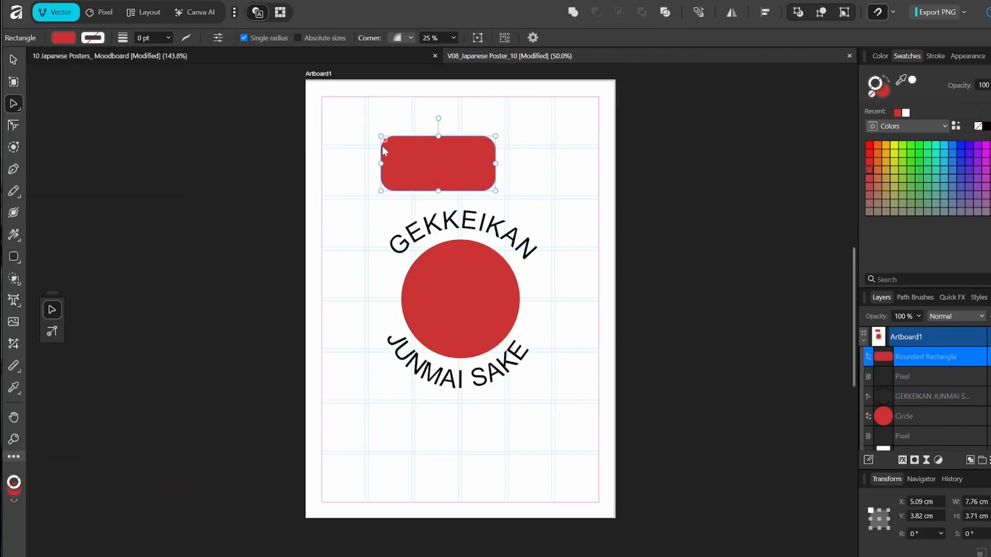
pyautogui.moveTo(381, 150); pyautogui.dragTo(333, 164)
# - Move the red pill up near the top margin, reduce its size and centre it horizontally on the artboard
pyautogui.press('v')
pyautogui.moveTo(439, 164); pyautogui.dragTo(461, 144)
pyautogui.moveTo(461, 172); pyautogui.dragTo(466, 147)
pyautogui.moveTo(517, 132); pyautogui.dragTo(492, 131)
pyautogui.click(770, 14)
pyautogui.click(802, 51)
pyautogui.click(610, 224)
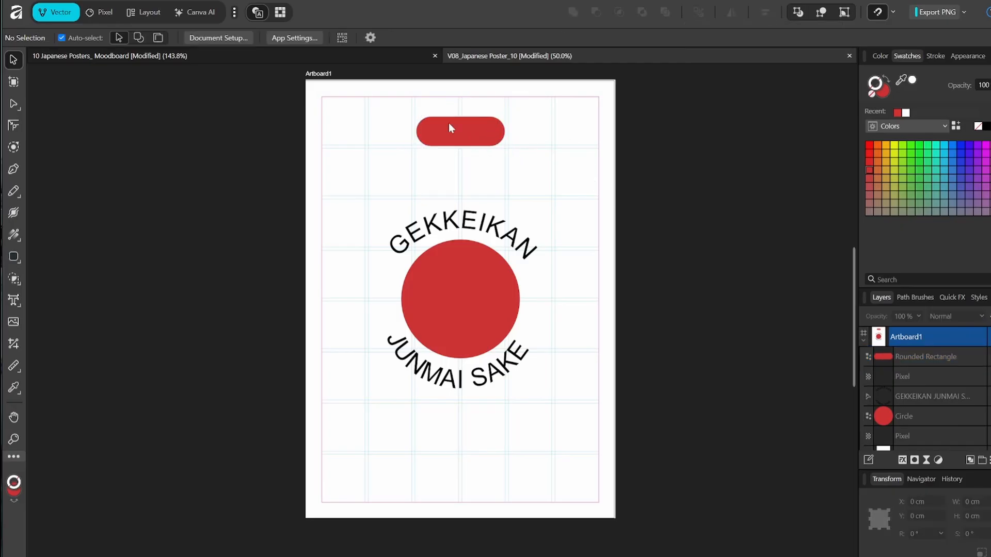
# - Widen the red pill at the top of the artboard and align it again
pyautogui.click(448, 124)
pyautogui.moveTo(416, 131); pyautogui.dragTo(381, 131)
pyautogui.click(765, 12)
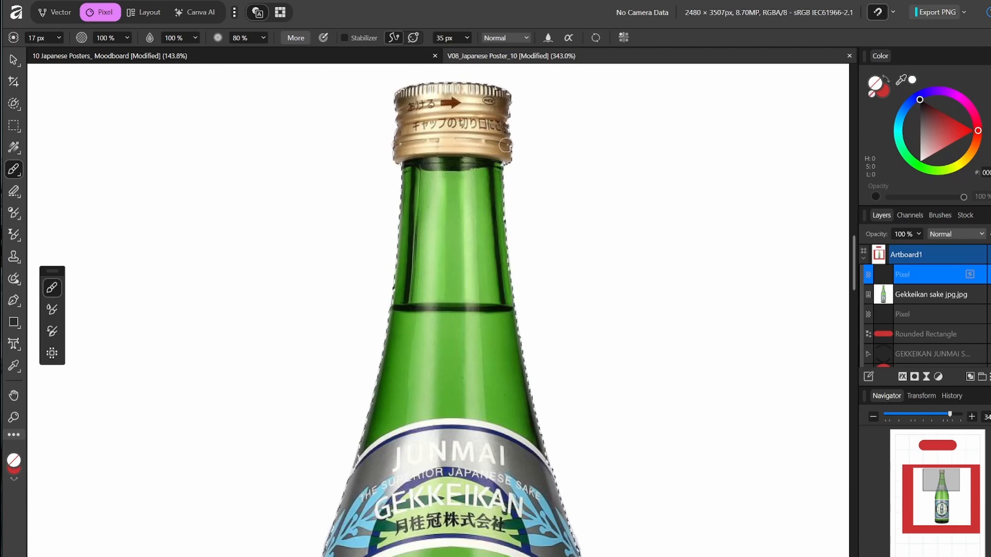
# - Extend the sake bottle's selection down over the label and lower glass with the Selection Brush, reducing the brush width to 26 px
pyautogui.scroll(-5, 460, 333)
pyautogui.scroll(-5, 460, 334)
pyautogui.rightClick(14, 169)
pyautogui.click(14, 103)
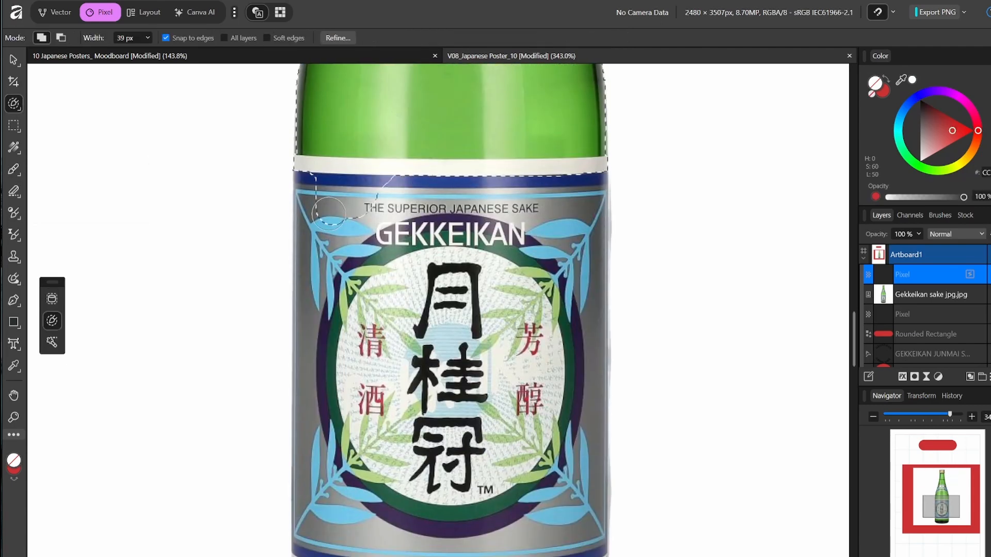
pyautogui.moveTo(309, 217)
pyautogui.mouseDown()
pyautogui.moveTo(317, 236)
pyautogui.moveTo(424, 245)
pyautogui.moveTo(506, 325)
pyautogui.moveTo(592, 206)
pyautogui.mouseUp()
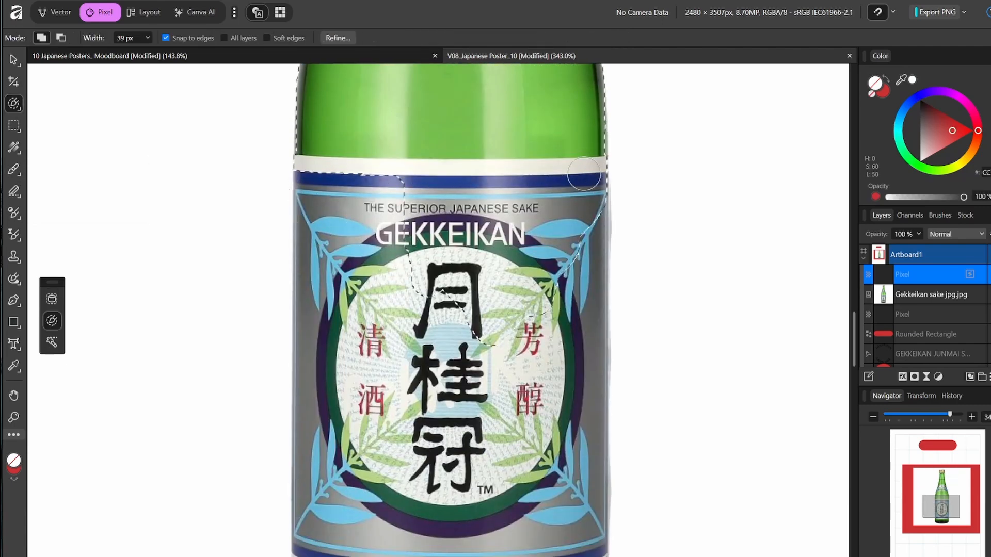
pyautogui.press('[')
pyautogui.scroll(-4, 591, 206)
pyautogui.moveTo(547, 439)
pyautogui.mouseDown()
pyautogui.moveTo(308, 430)
pyautogui.moveTo(305, 413)
pyautogui.moveTo(312, 485)
pyautogui.moveTo(523, 502)
pyautogui.moveTo(593, 455)
pyautogui.moveTo(584, 381)
pyautogui.mouseUp()
pyautogui.scroll(2, 584, 381)
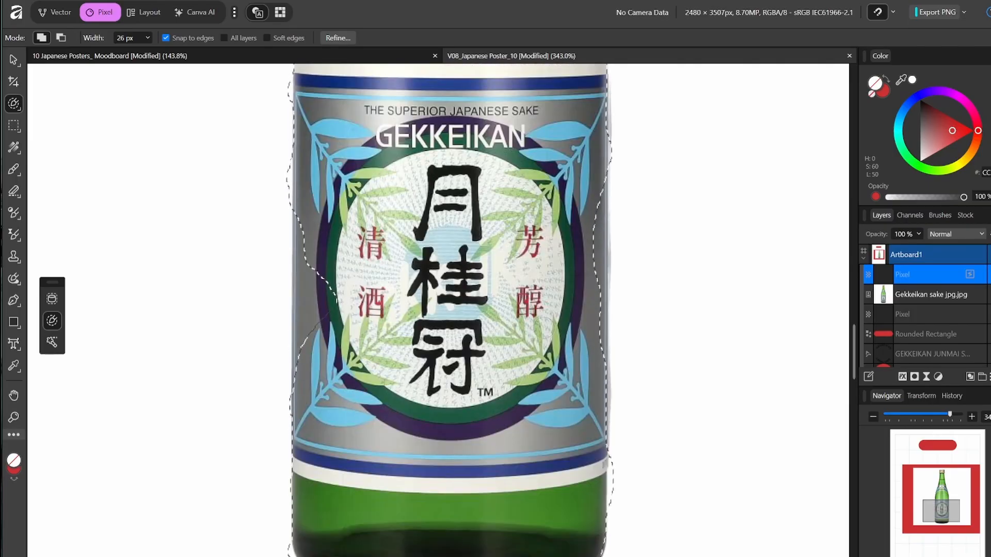
# - Subtract the excess white background from the selection along the label's left edge with a brush reduced to 13 px
pyautogui.scroll(3, 270, 243)
pyautogui.press('[')
pyautogui.scroll(-6, 269, 282)
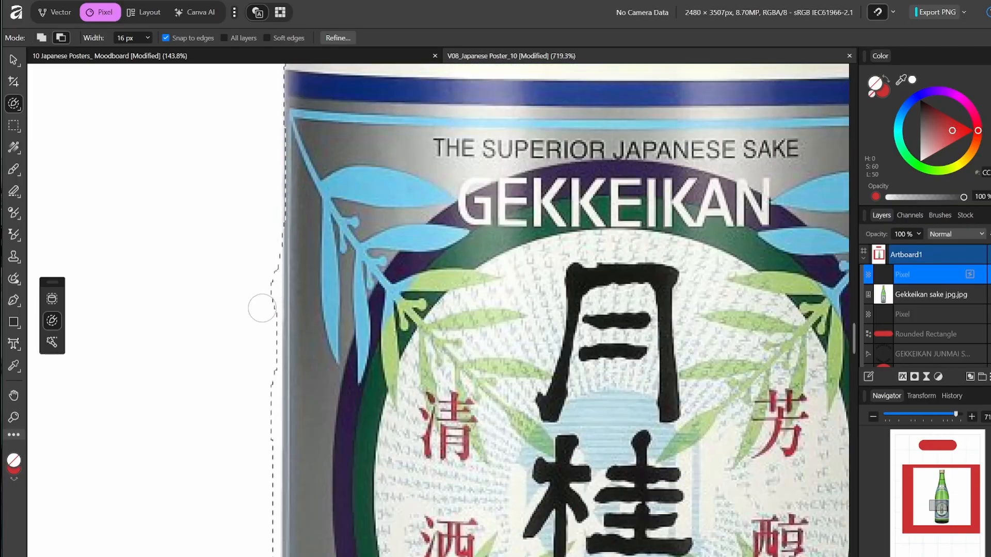
pyautogui.scroll(-2, 249, 275)
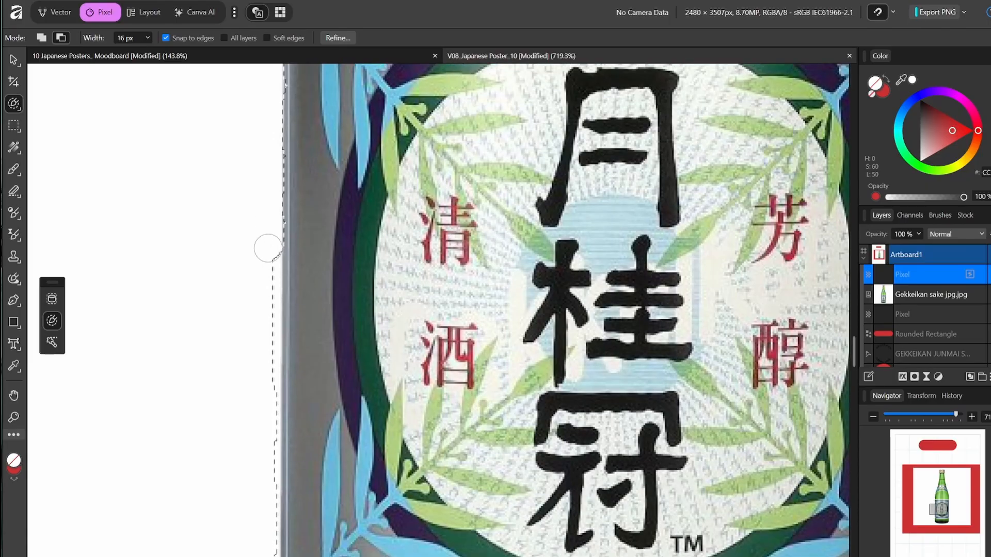
pyautogui.press('[')
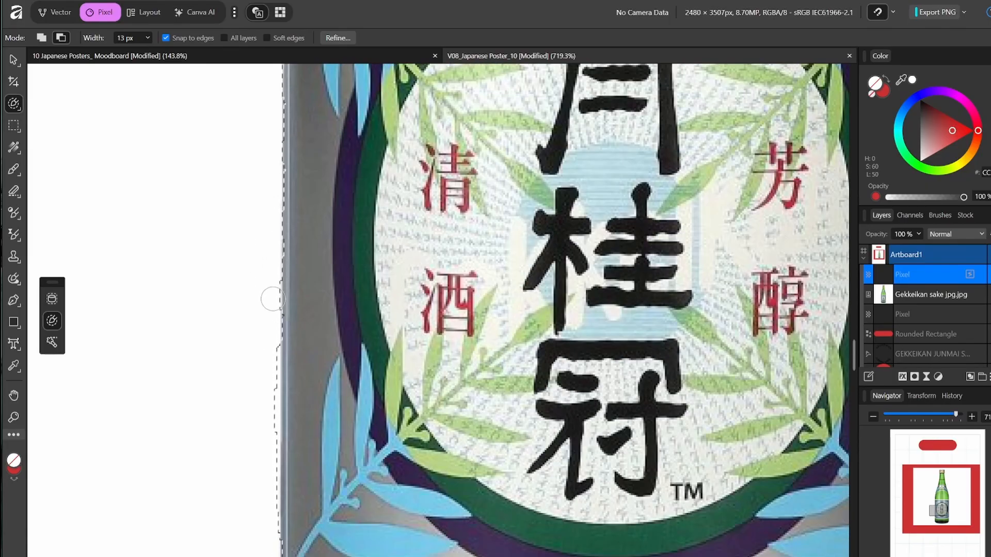
pyautogui.scroll(-3, 272, 300)
# - Outline the leftover white fringe around the bottle's cap, neck and left shoulder with the polygonal lasso to clean up the mask
pyautogui.moveTo(302, 180); pyautogui.dragTo(374, 160)
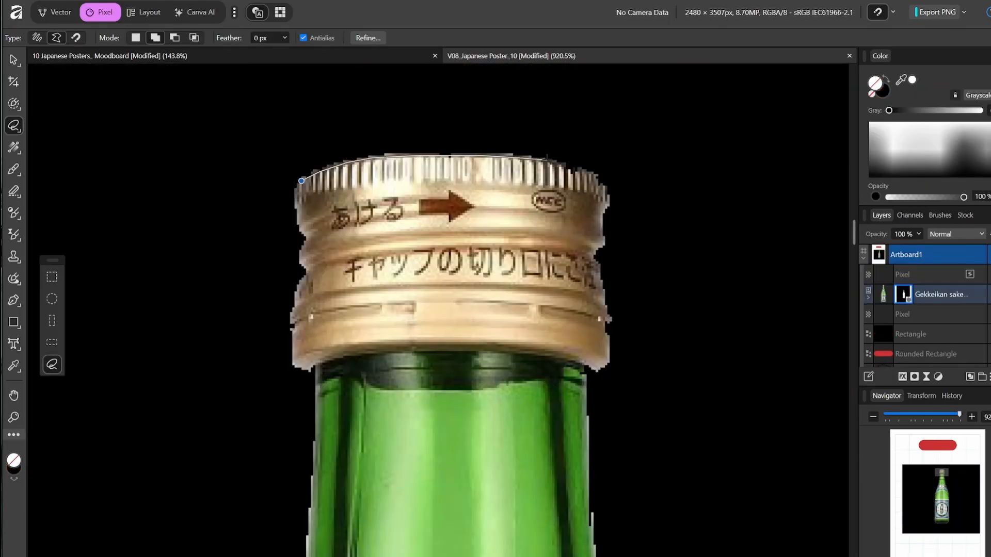
pyautogui.moveTo(551, 150)
pyautogui.mouseDown()
pyautogui.moveTo(630, 199)
pyautogui.moveTo(609, 212)
pyautogui.mouseUp()
pyautogui.scroll(-5, 309, 310)
pyautogui.moveTo(315, 180); pyautogui.dragTo(298, 438)
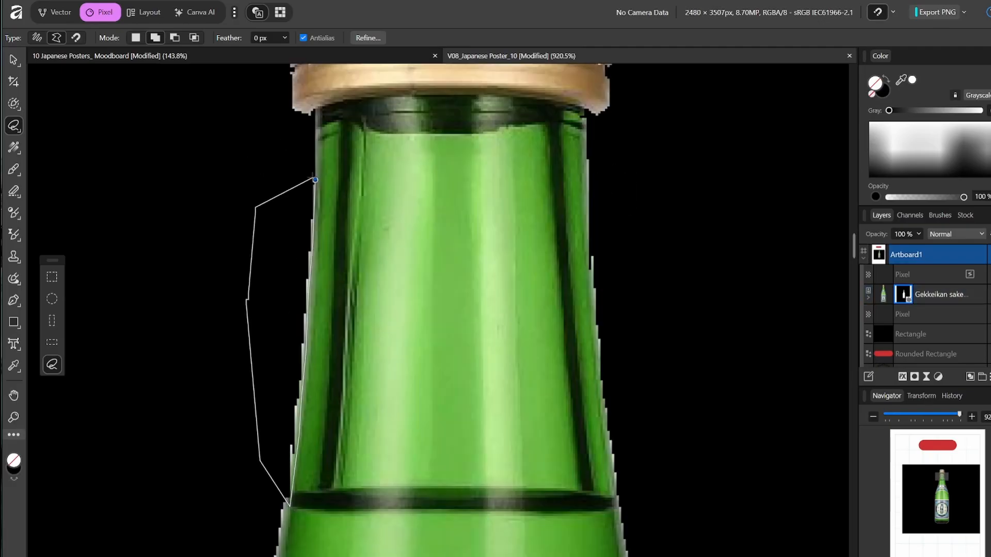
pyautogui.scroll(-5, 290, 92)
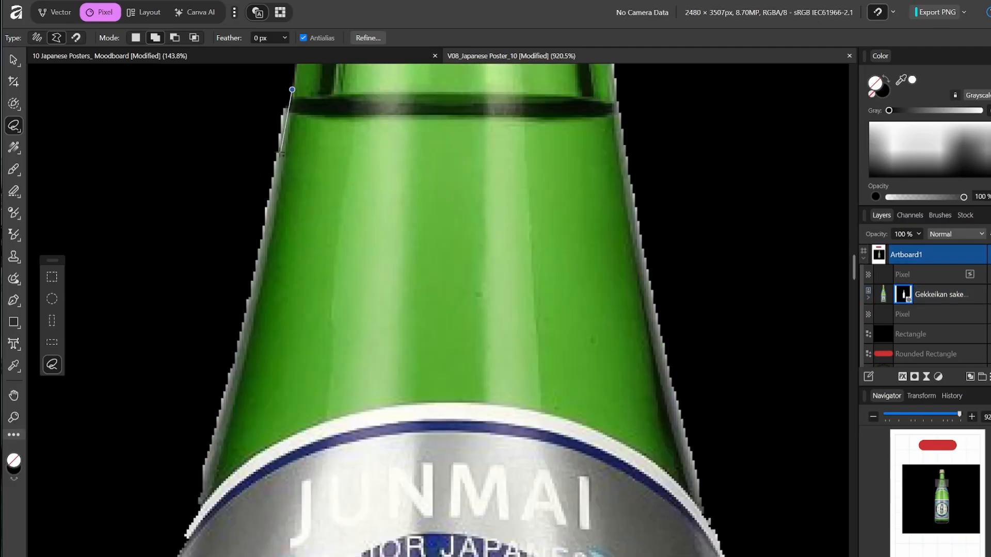
pyautogui.moveTo(195, 510)
pyautogui.mouseDown()
pyautogui.moveTo(279, 93)
pyautogui.moveTo(290, 89)
pyautogui.mouseUp()
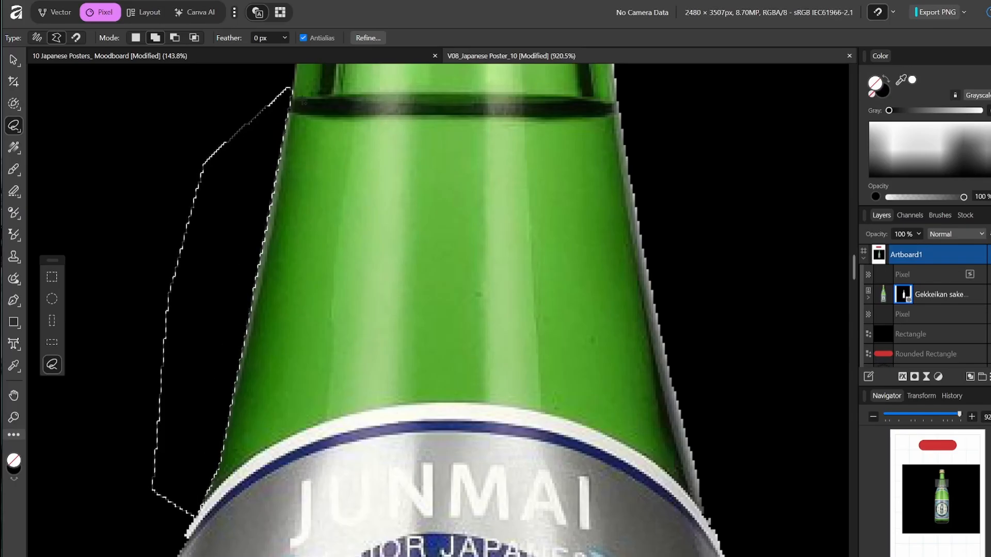
# - Try to trim the mask along the left side of the bottle's label with a rectangular marquee selection
pyautogui.moveTo(138, 66); pyautogui.dragTo(304, 521)
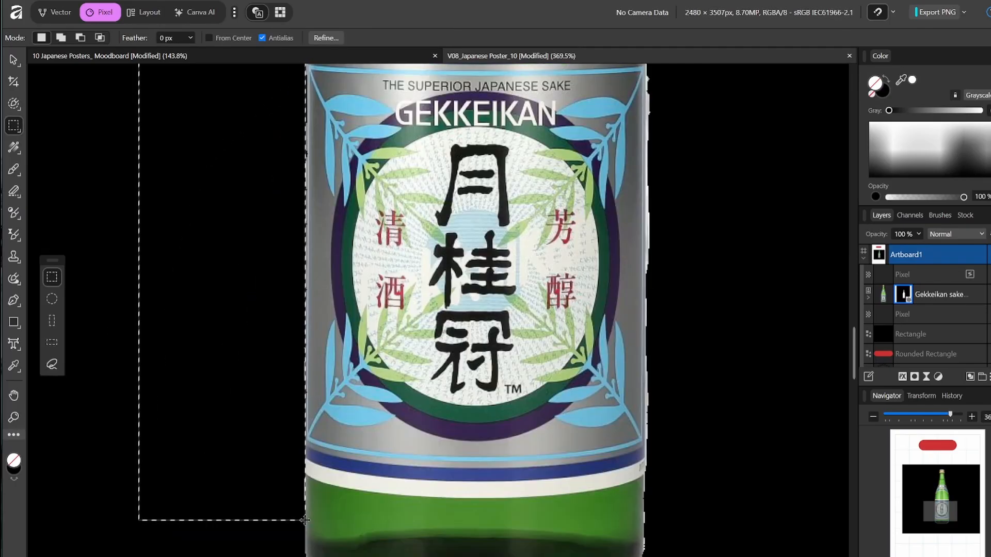
pyautogui.click(257, 403)
pyautogui.scroll(1, 256, 402)
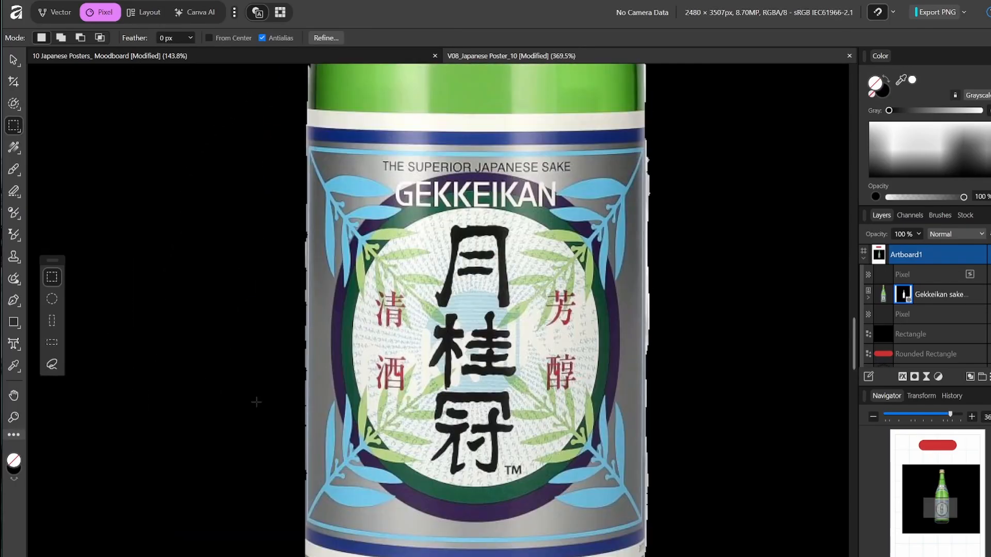
pyautogui.scroll(1, 256, 403)
pyautogui.hotkey('ctrl', 'z')
pyautogui.click(133, 82)
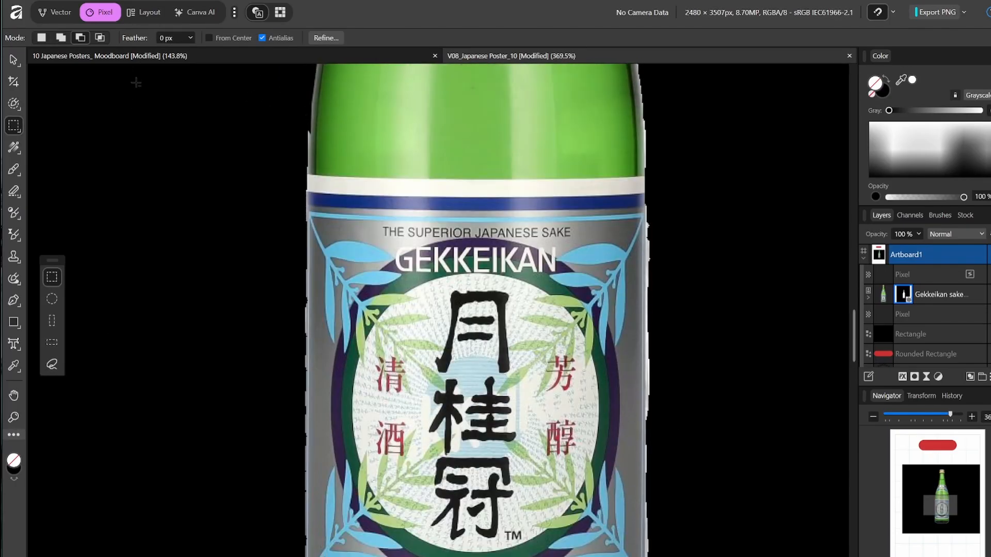
pyautogui.rightClick(14, 125)
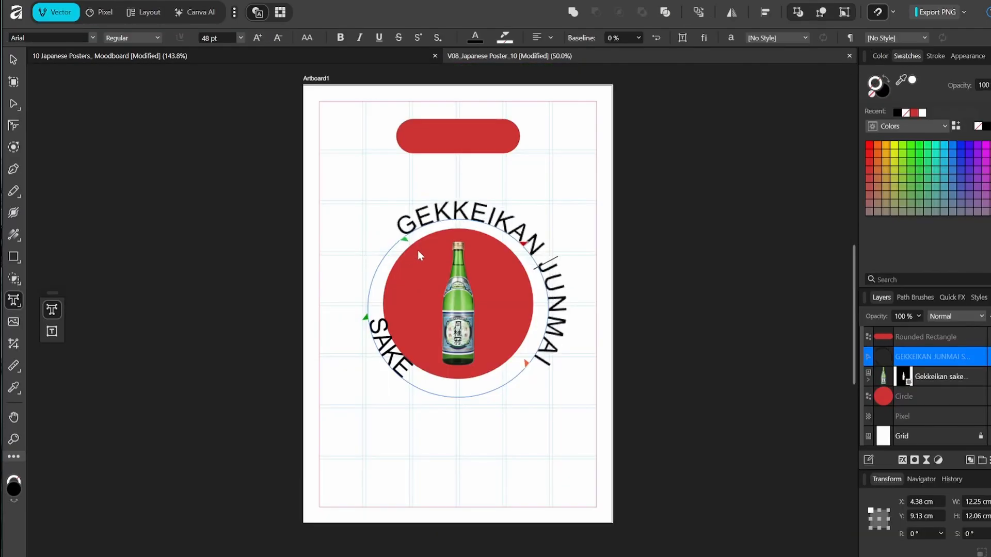
# - Adjust the path text markers so GEKKEIKAN arcs over the circle with the bottle and JUNMAI SAKE curves beneath it
pyautogui.moveTo(417, 250); pyautogui.dragTo(599, 297)
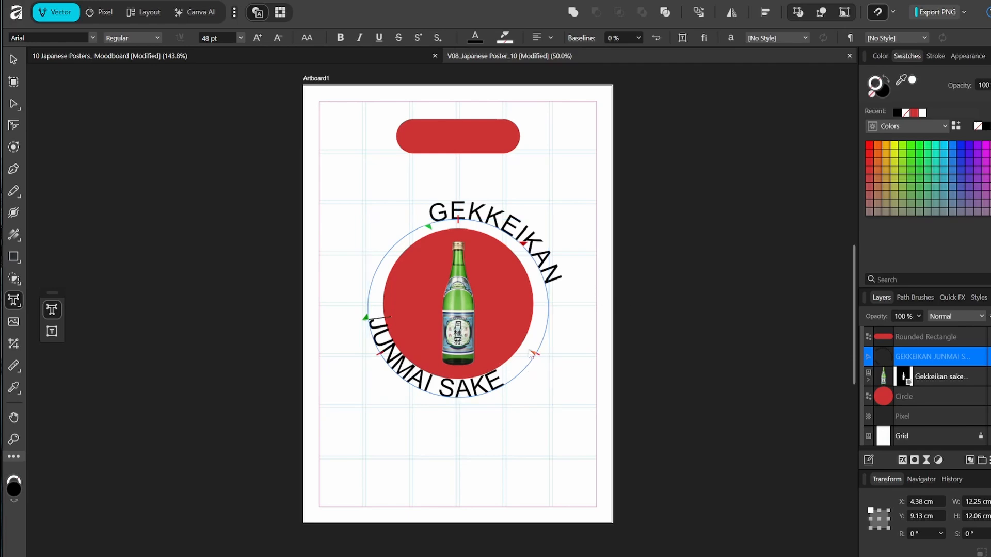
pyautogui.moveTo(367, 327); pyautogui.dragTo(378, 352)
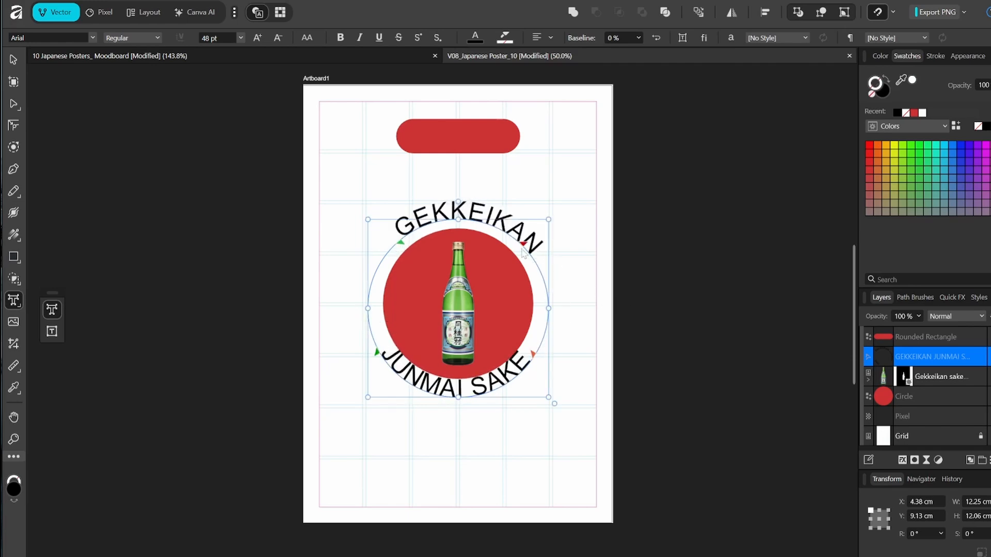
pyautogui.moveTo(524, 245); pyautogui.dragTo(535, 269)
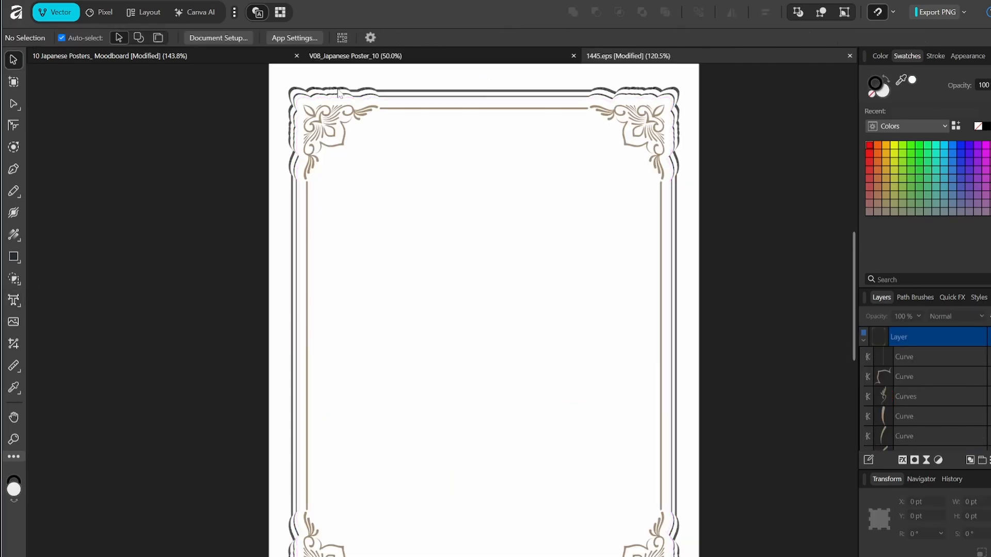
# - Bring the ornamental corner frame from 1445.eps into the poster and stretch it to the page margins
pyautogui.click(354, 93)
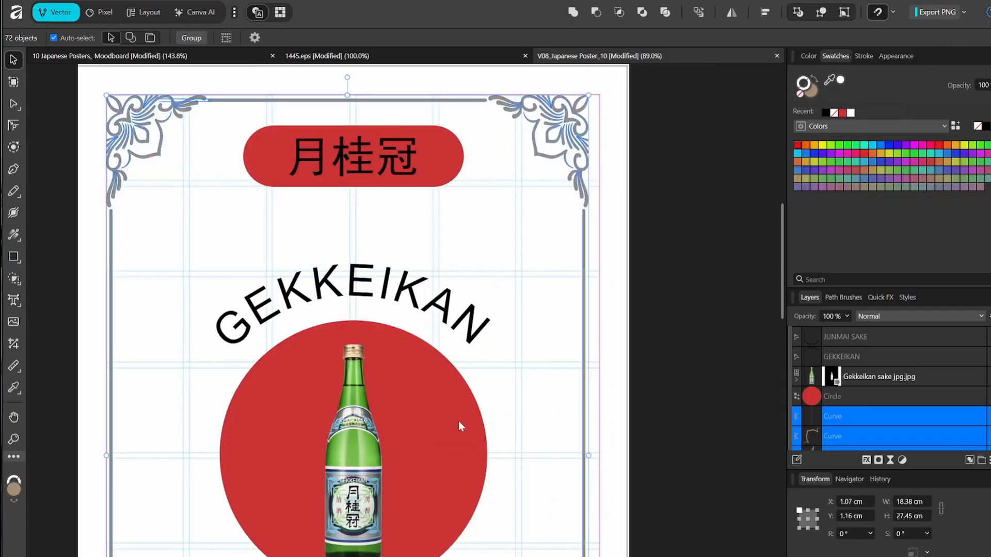
pyautogui.moveTo(588, 456); pyautogui.dragTo(600, 456)
pyautogui.scroll(-6, 442, 411)
pyautogui.moveTo(353, 461); pyautogui.dragTo(353, 465)
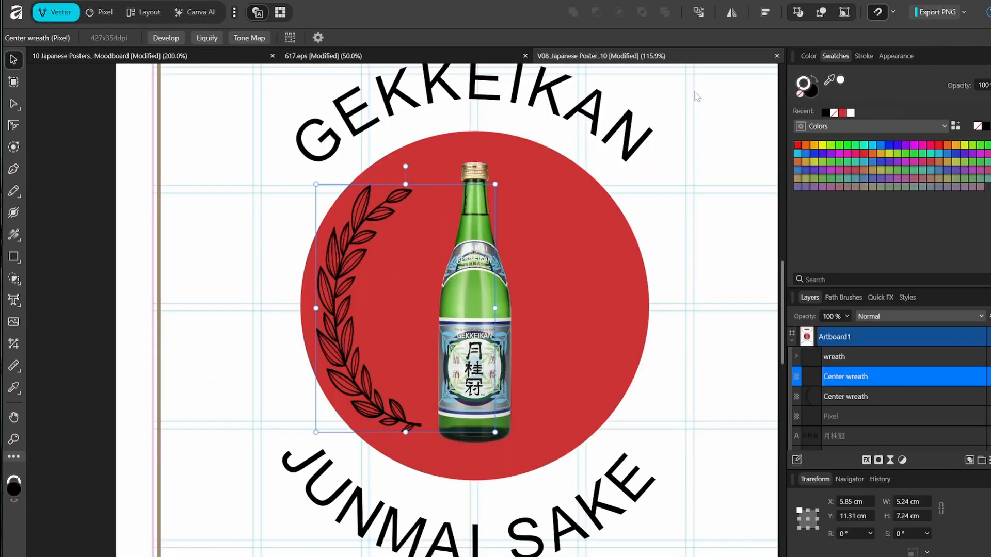
# - Flip the duplicate of the center wreath horizontally and place it on the opposite side of the bottle
pyautogui.click(732, 12)
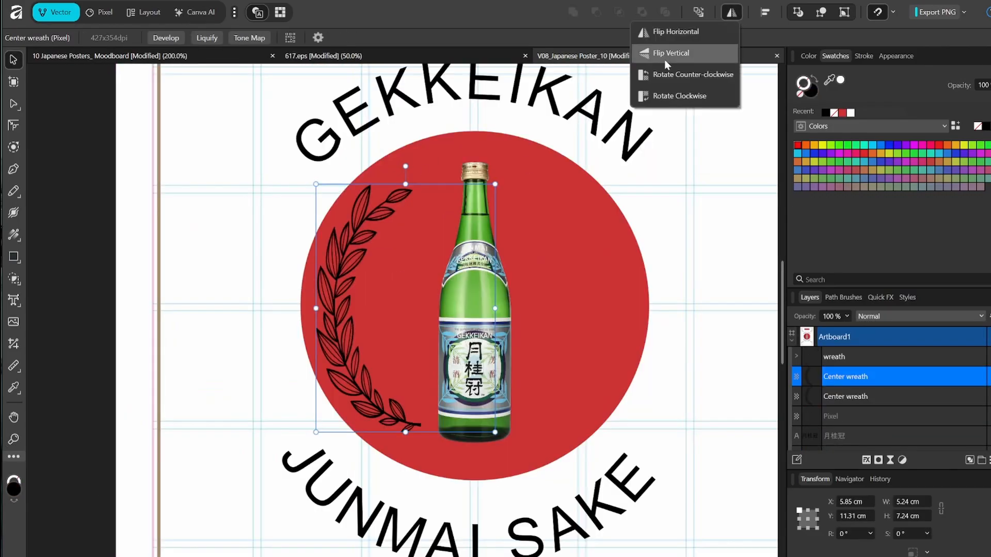
pyautogui.click(671, 29)
pyautogui.moveTo(478, 300); pyautogui.dragTo(612, 295)
# - Trace the outline of the ribbon banner in the 20965222.jpg image with the polygonal lasso
pyautogui.hotkey('ctrl', '2')
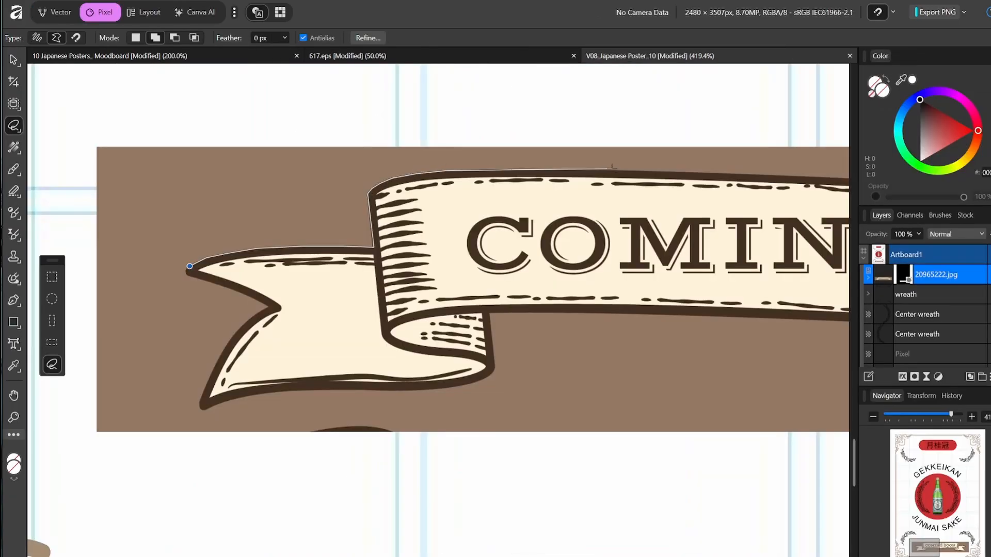
pyautogui.scroll(-2, 726, 170)
pyautogui.scroll(2, 361, 391)
pyautogui.click(362, 390)
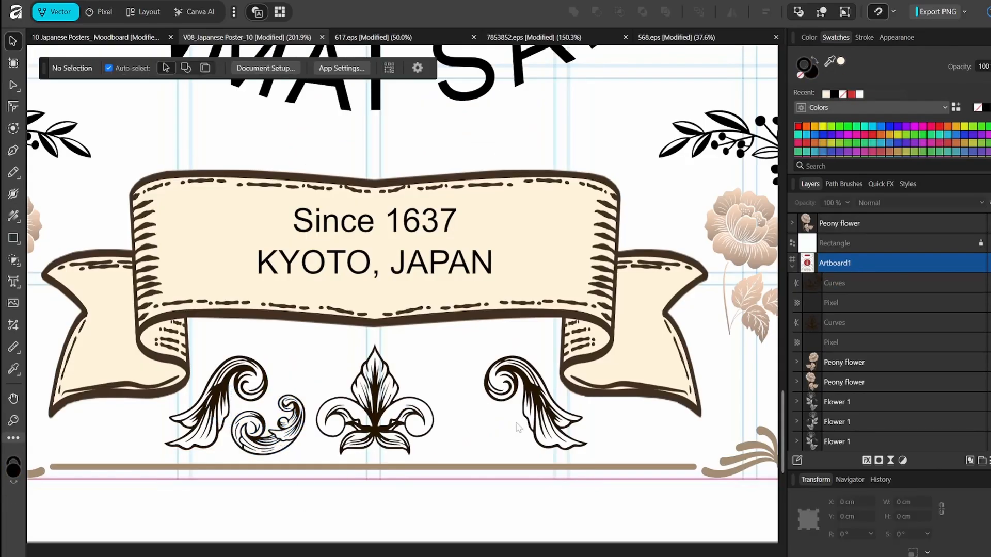
# - Duplicate the small scroll ornament to the right of the fleur-de-lis and adjust the placement of the left wheat group
pyautogui.click(266, 448)
pyautogui.hotkey('ctrl', 'j')
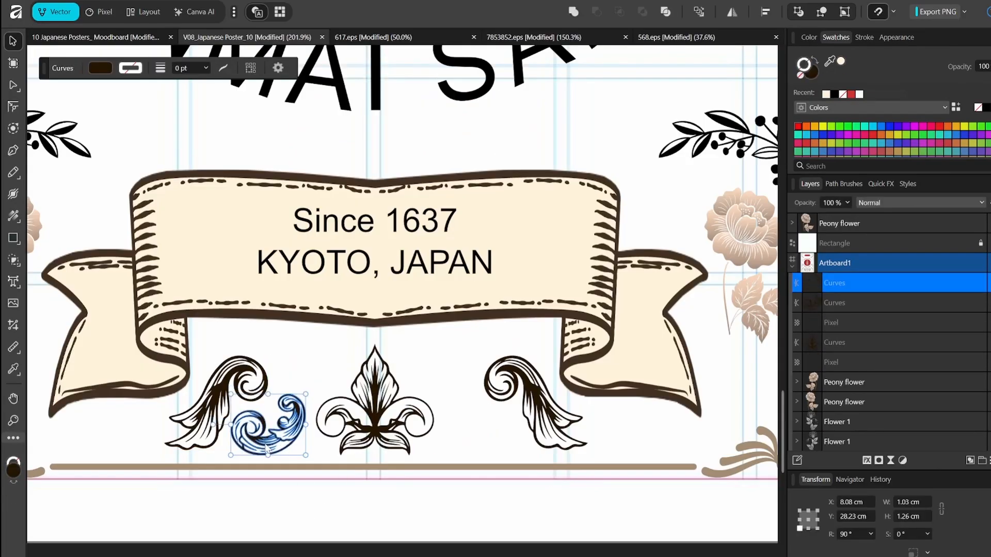
pyautogui.moveTo(266, 448); pyautogui.dragTo(493, 433)
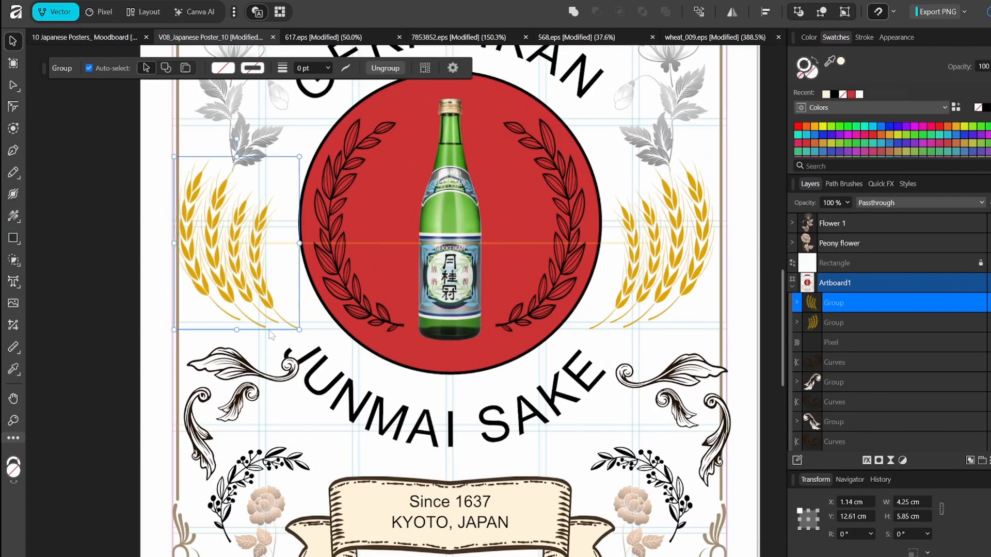
pyautogui.moveTo(227, 341); pyautogui.dragTo(219, 336)
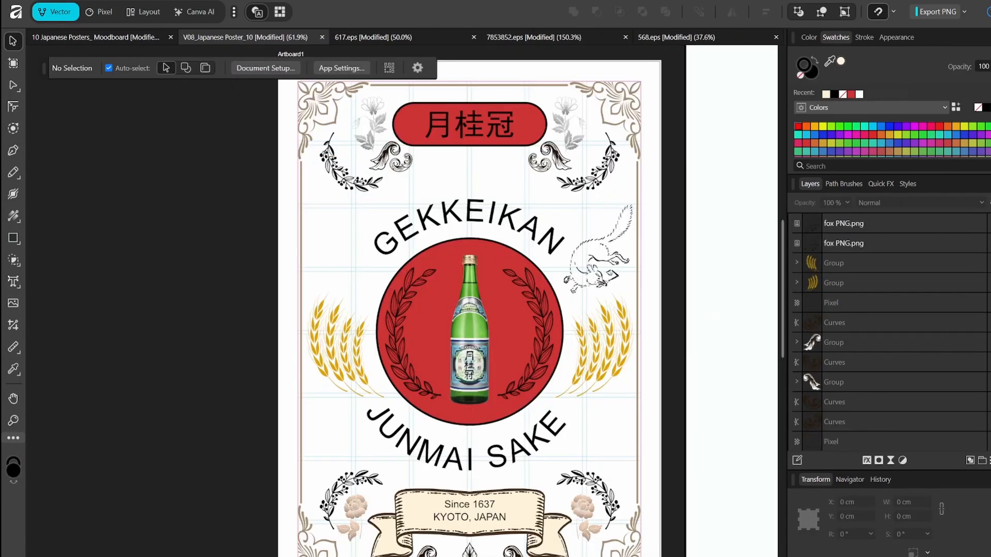
# - Flip the duplicated fox image horizontally and move it to the left side of GEKKEIKAN, mirroring the right fox
pyautogui.click(843, 223)
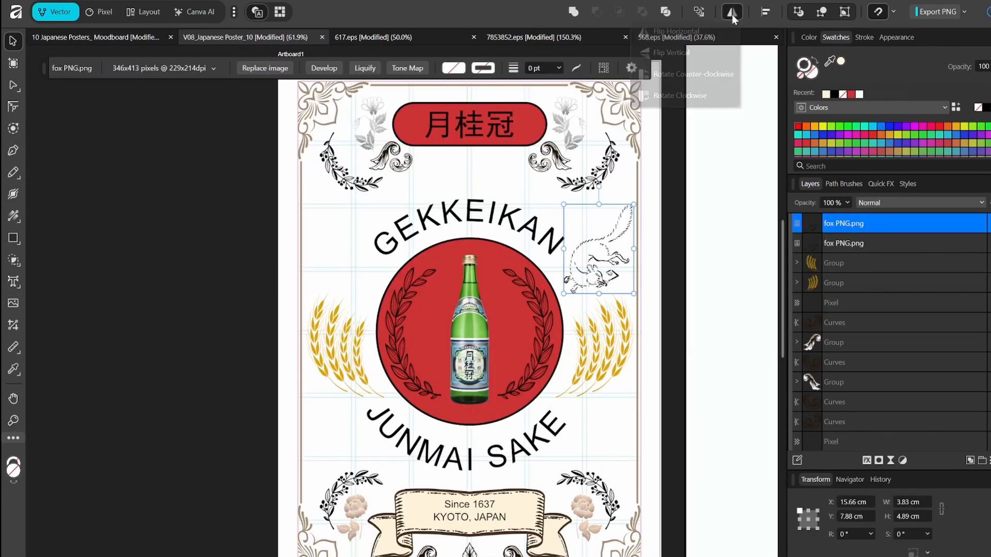
pyautogui.click(732, 12)
pyautogui.moveTo(599, 248); pyautogui.dragTo(341, 247)
pyautogui.click(261, 301)
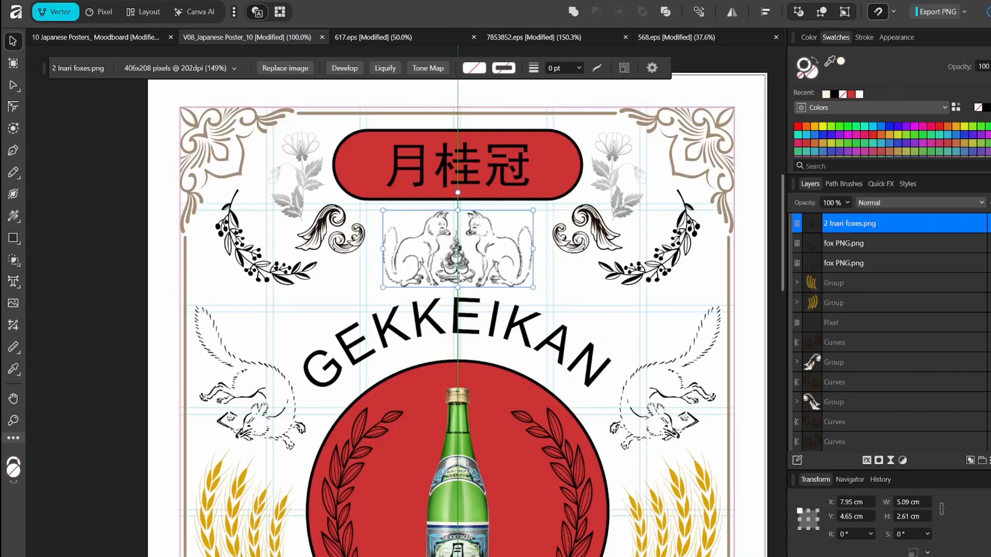
# - Align the 2 Inari foxes image horizontally to the poster's center between the red title banner and GEKKEIKAN
pyautogui.click(765, 11)
pyautogui.click(843, 263)
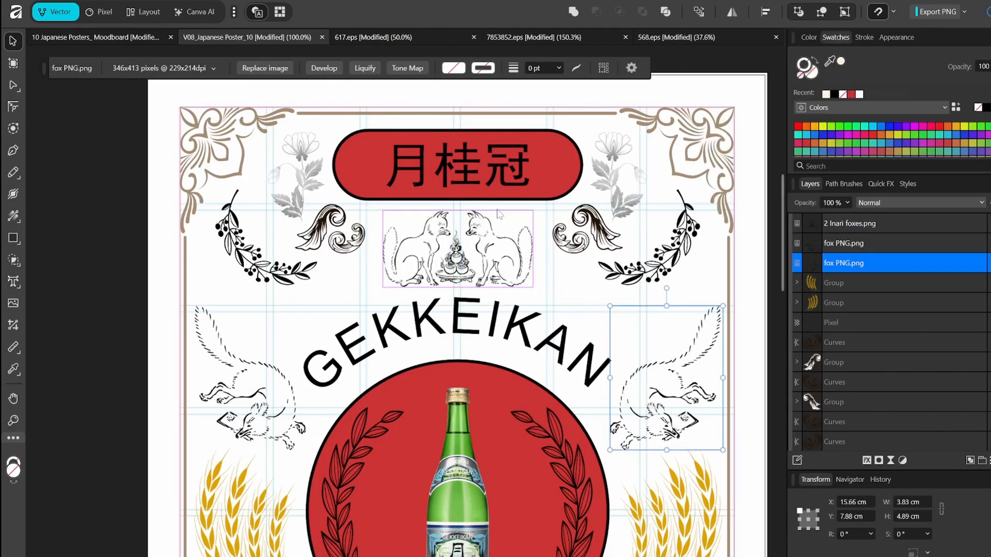
pyautogui.hotkey('ctrl', 'd')
pyautogui.press('z')
pyautogui.keyDown('alt'); pyautogui.click(479, 239); pyautogui.keyUp('alt')
pyautogui.scroll(1, 479, 239)
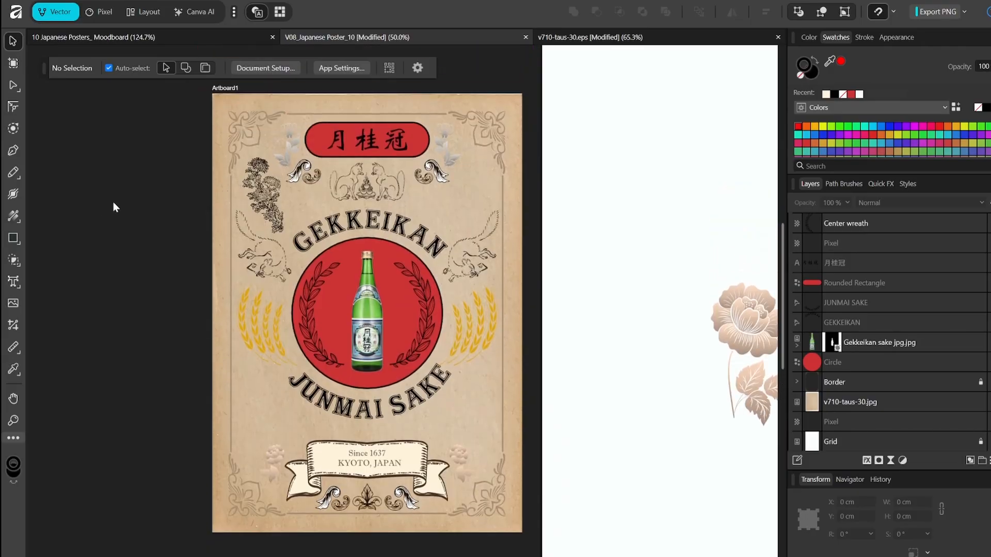
# - Place mirrored copies of the Ukiyo-e flower image above the two single foxes on both sides of the poster
pyautogui.click(520, 284)
pyautogui.click(206, 217)
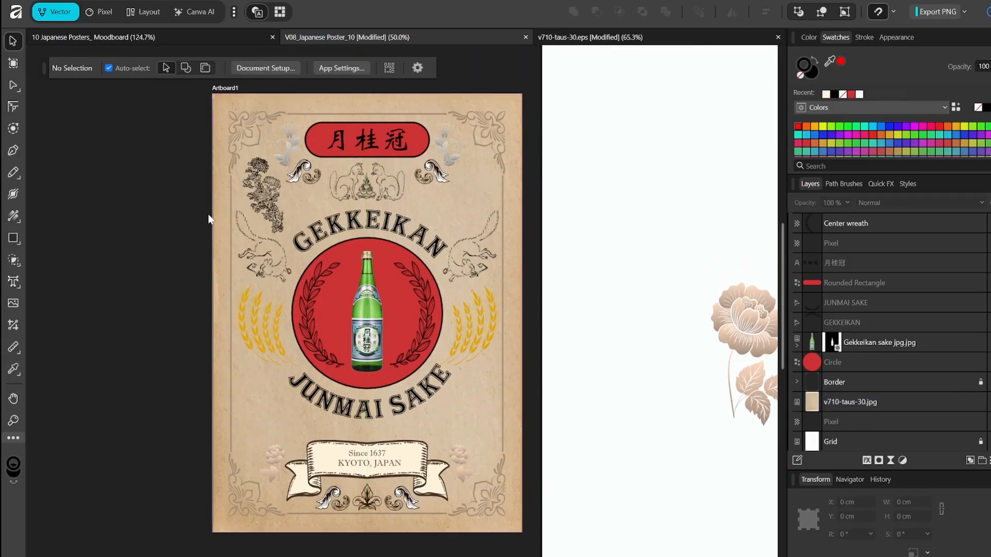
pyautogui.click(210, 215)
pyautogui.click(126, 290)
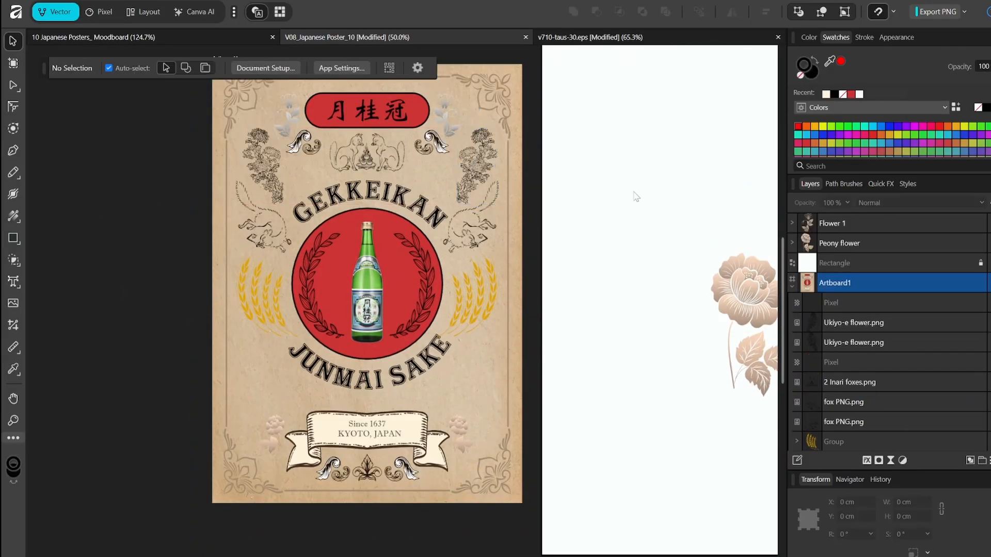
pyautogui.click(477, 166)
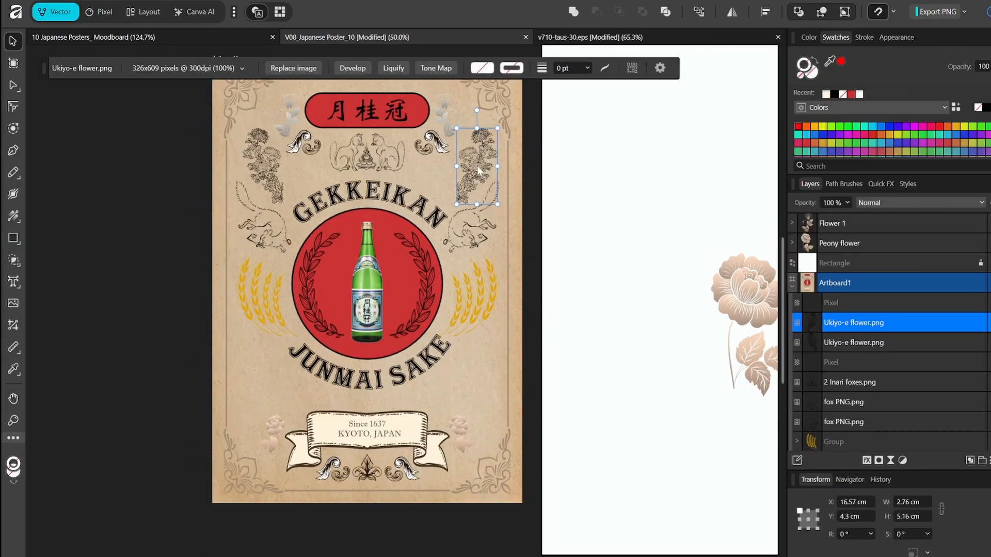
pyautogui.click(582, 182)
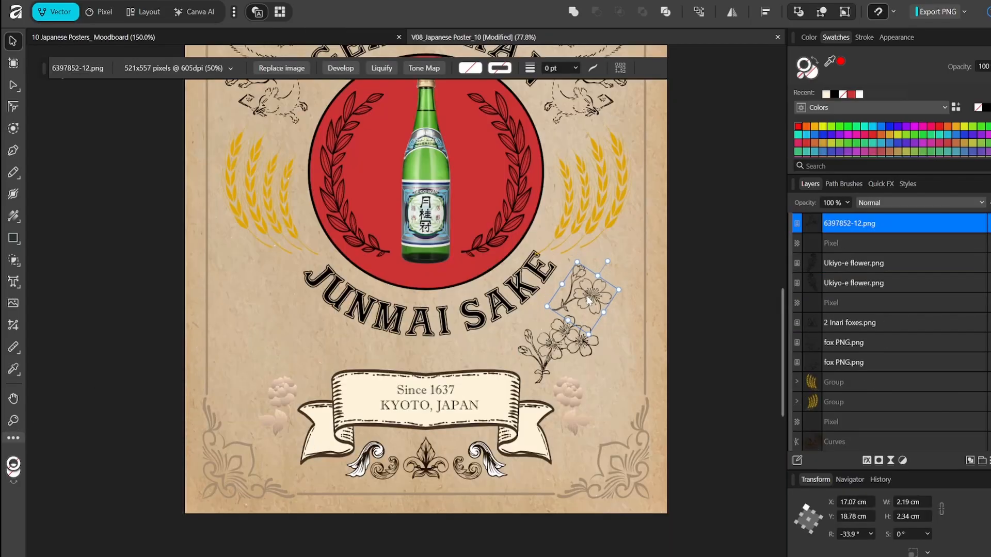
# - Scale the tilted 6397852-12.png blossom to about 2.07 × 2.21 cm and position it above the blossom branch beside JUNMAI SAKE
pyautogui.click(687, 314)
pyautogui.click(599, 296)
pyautogui.moveTo(599, 303); pyautogui.dragTo(587, 299)
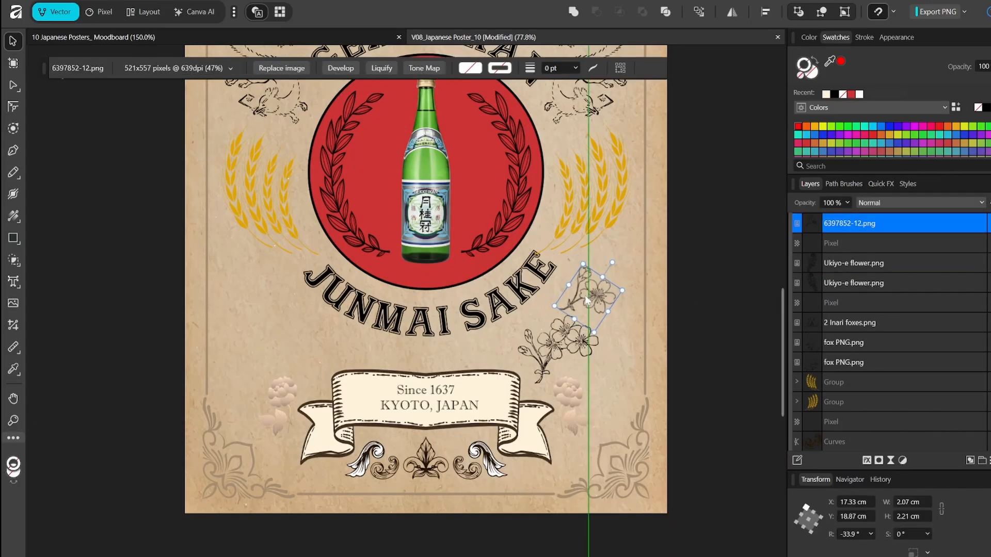
pyautogui.click(704, 300)
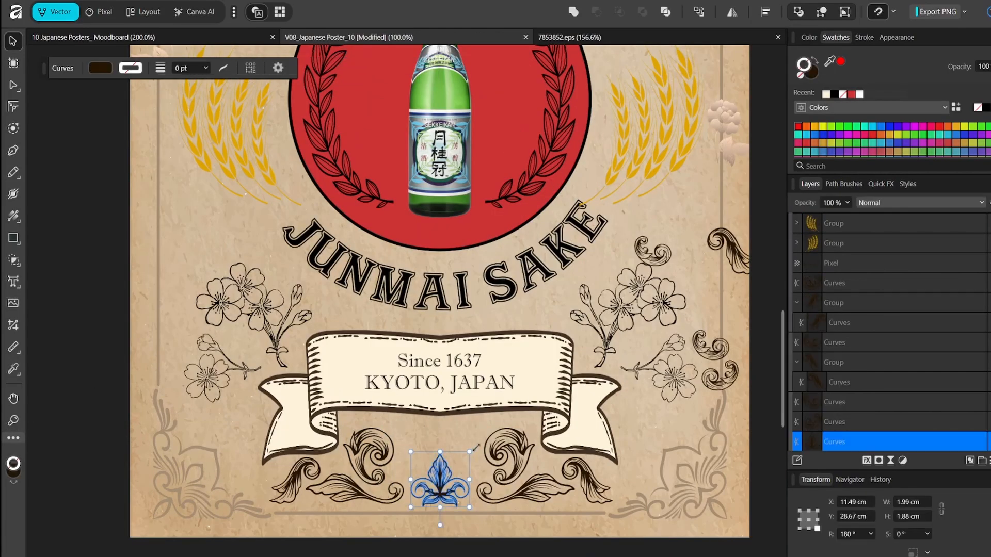
# - Adjust the fleur-de-lis below the ribbon and place a mirrored copy of the two-piece scroll ornament on the red title banner's opposite side
pyautogui.moveTo(445, 485); pyautogui.dragTo(443, 487)
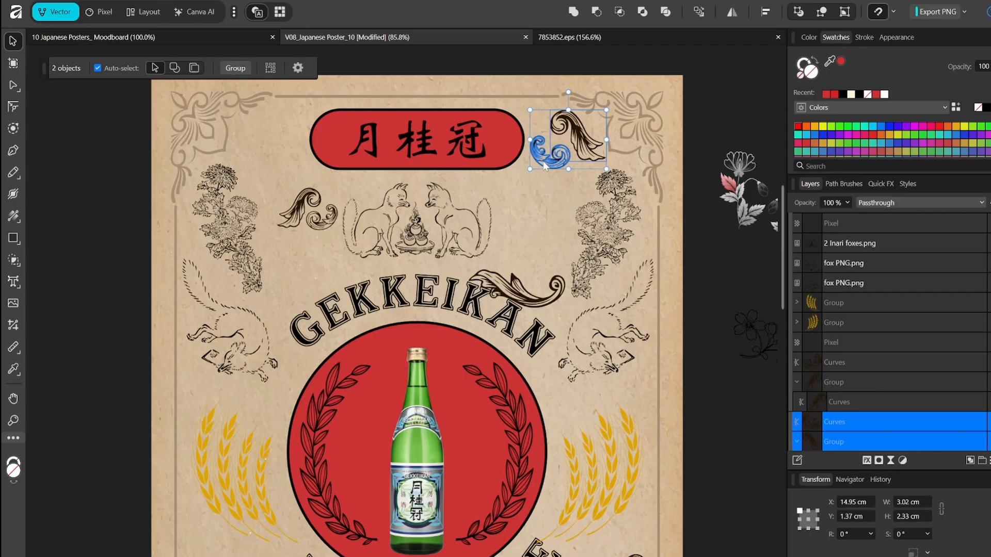
pyautogui.moveTo(563, 150); pyautogui.dragTo(281, 163)
pyautogui.click(699, 12)
pyautogui.click(676, 31)
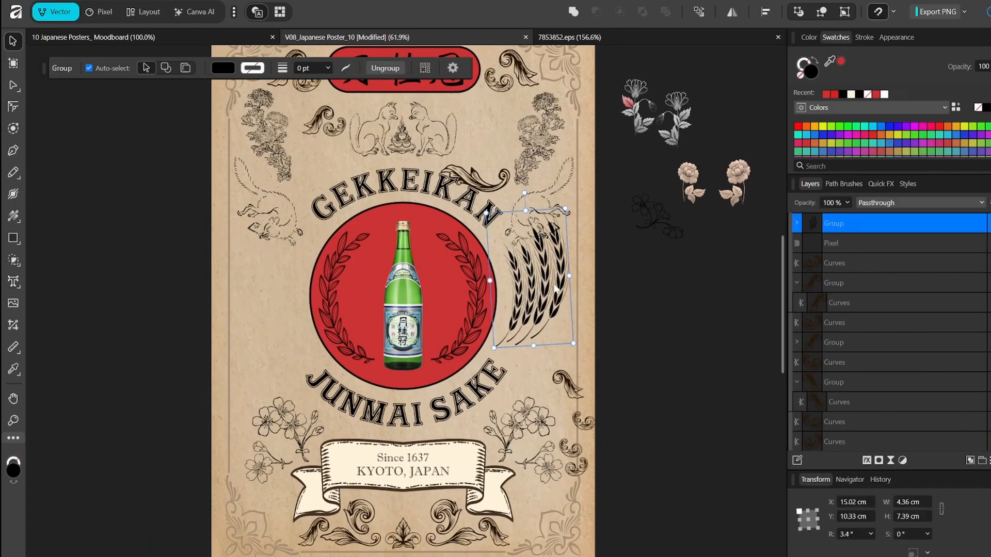
# - Copy the black wheat group across the bottle and mirror the duplicated flowers and small scroll to the left of the central foxes
pyautogui.moveTo(532, 268); pyautogui.dragTo(276, 292)
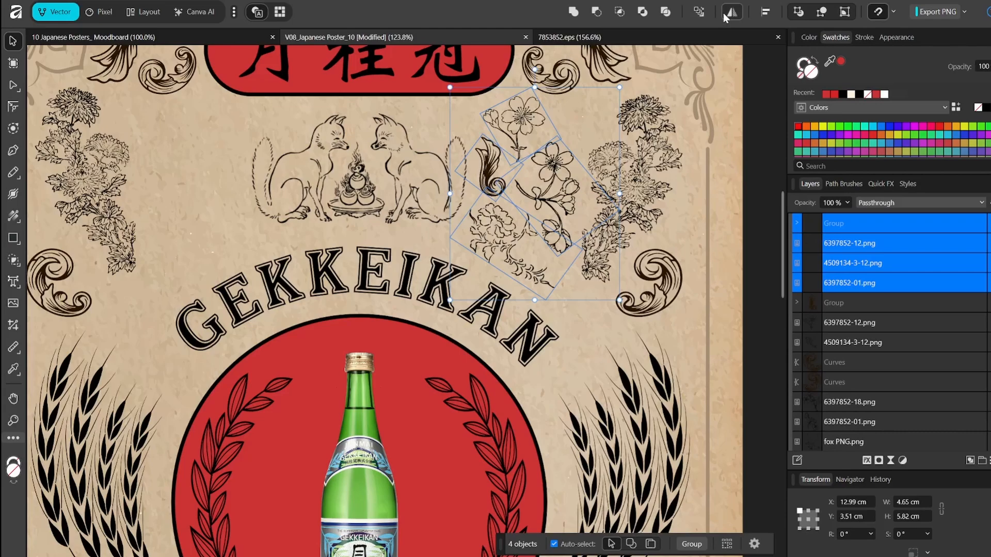
pyautogui.click(726, 17)
pyautogui.moveTo(582, 176); pyautogui.dragTo(236, 183)
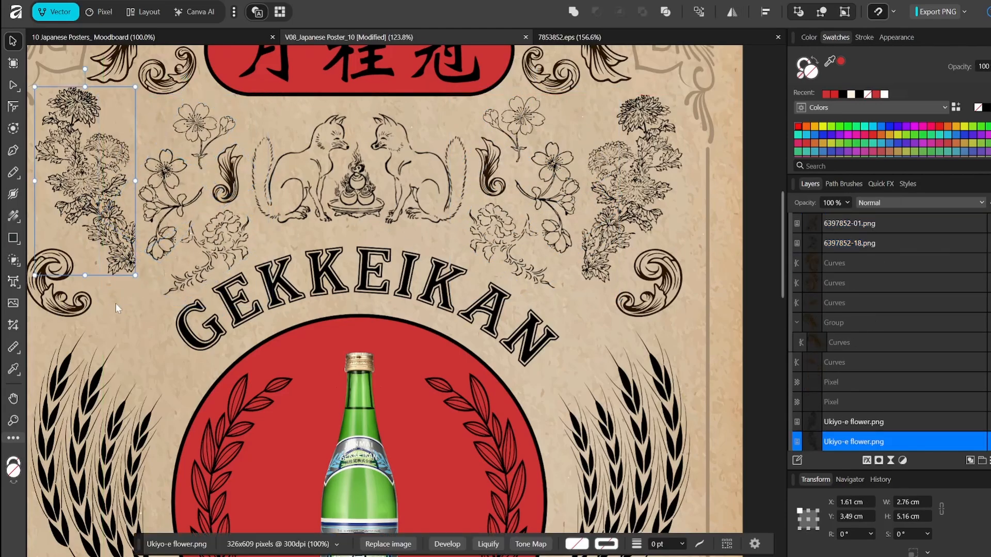